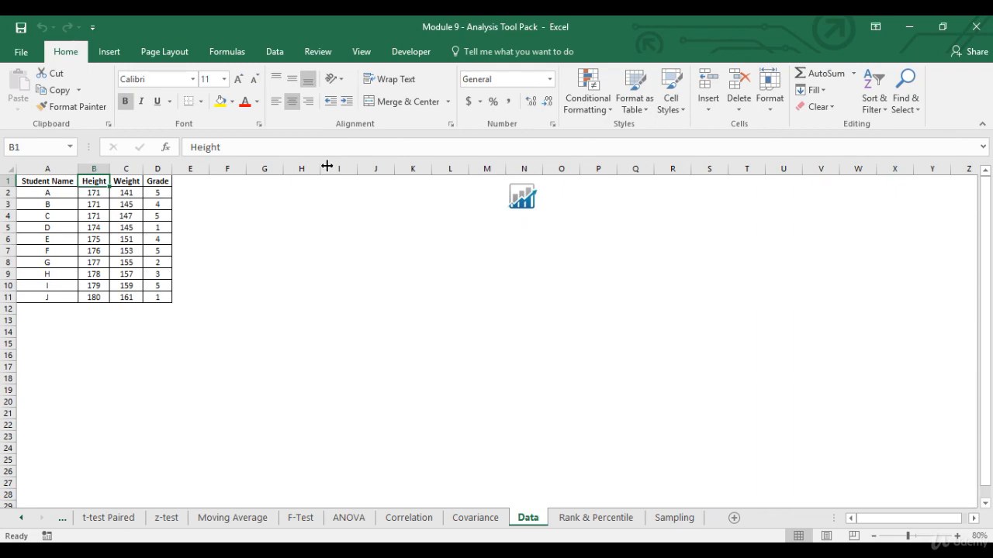
Step: Enable the Analysis ToolPak add-in in Excel Options
{"action": "left_click", "coordinate": [33, 59]}
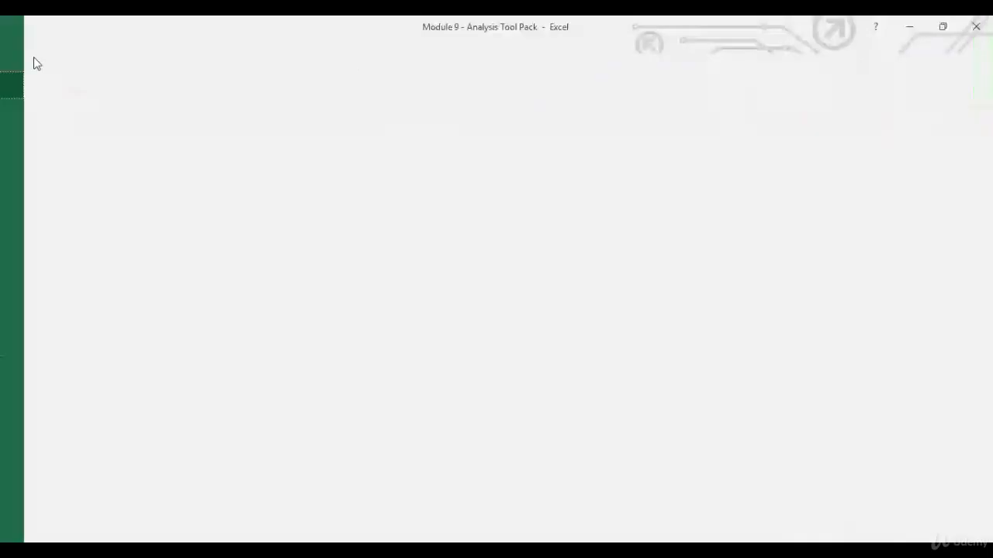
{"action": "left_click", "coordinate": [53, 432]}
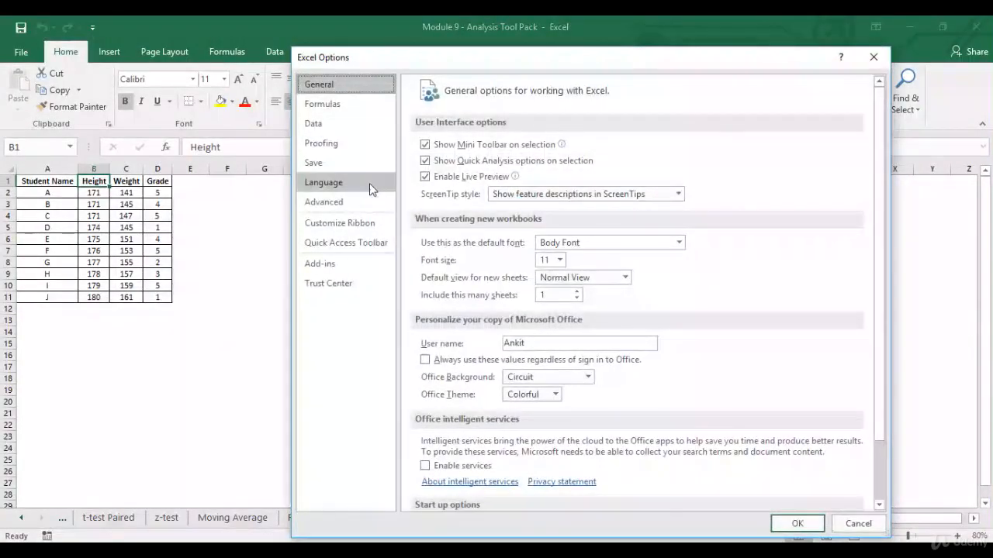
{"action": "left_click", "coordinate": [341, 266]}
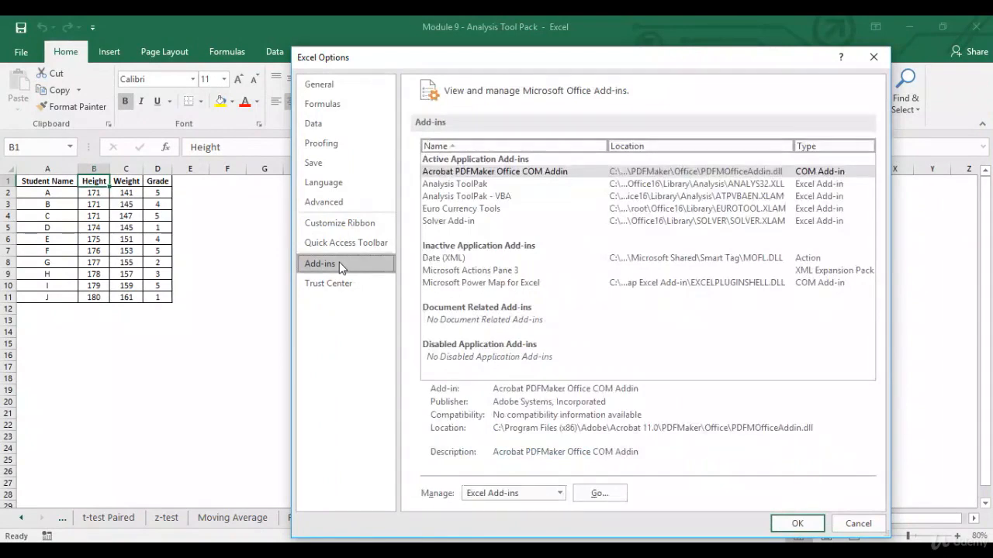
{"action": "left_click", "coordinate": [493, 185]}
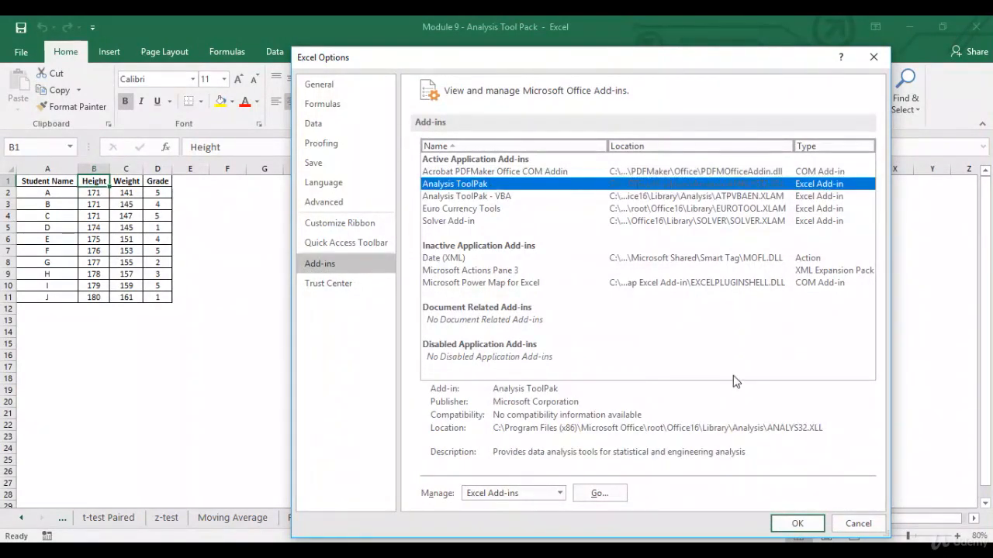
{"action": "left_click", "coordinate": [797, 524]}
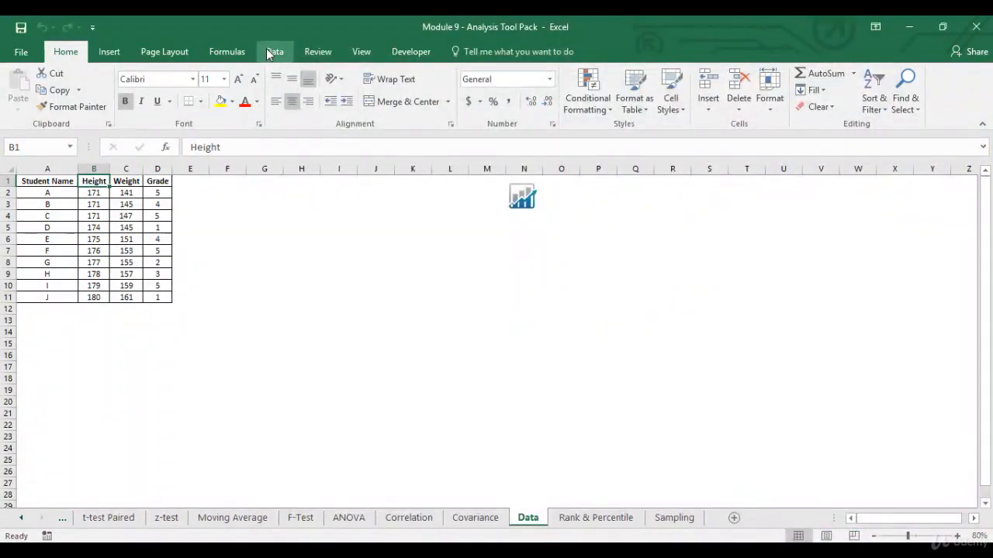
Step: Open the Data Analysis dialog from the Data tab
{"action": "left_click", "coordinate": [273, 51]}
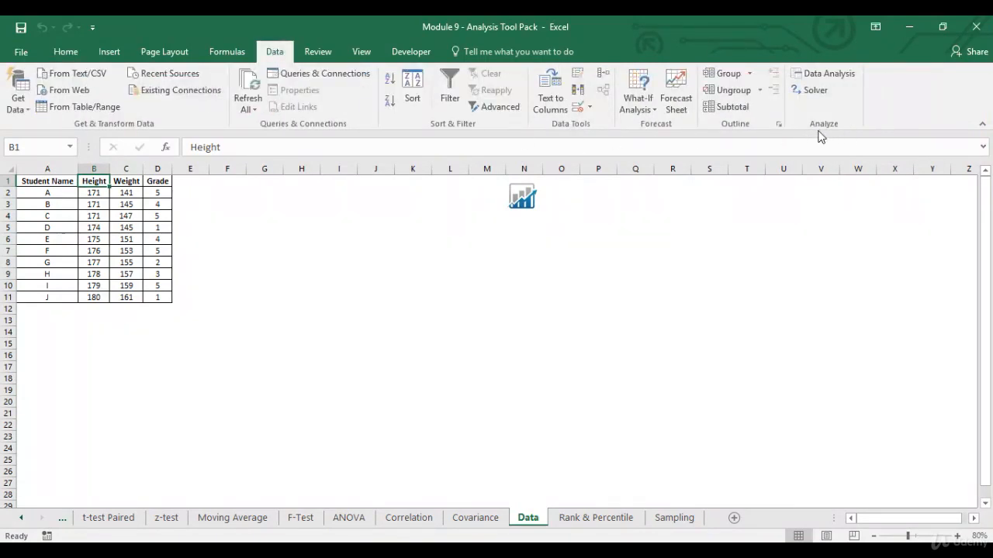
{"action": "left_click", "coordinate": [848, 75]}
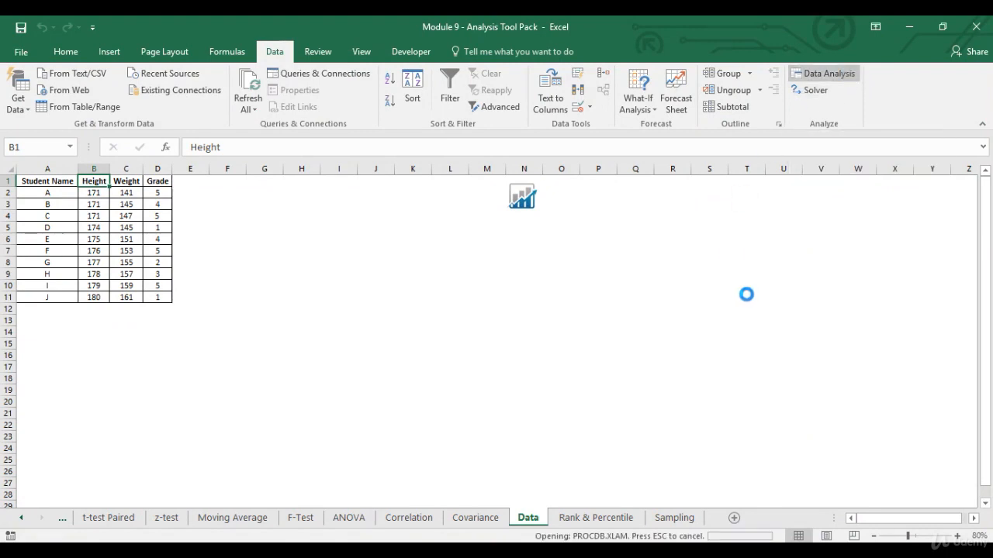
{"action": "left_click_drag", "start_coordinate": [753, 293], "coordinate": [756, 283]}
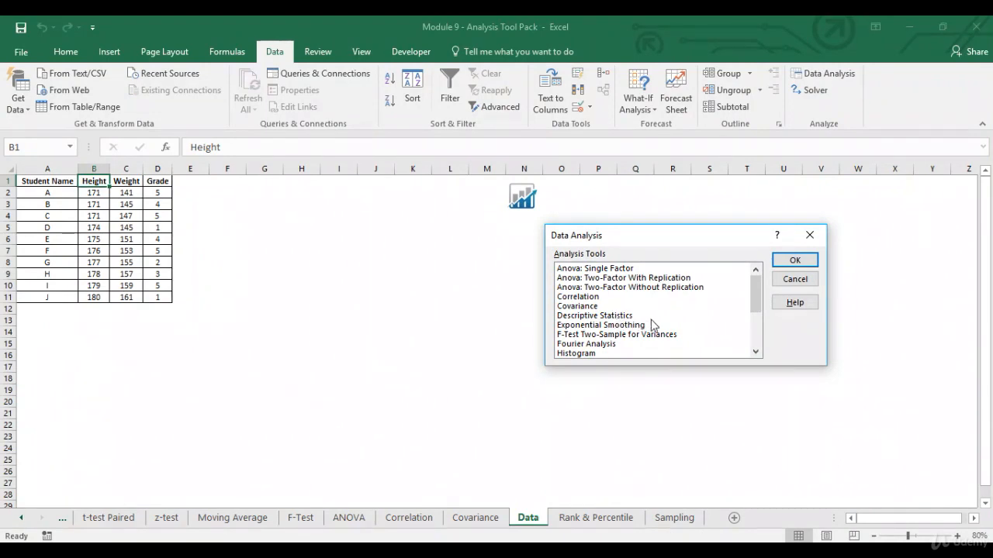
Step: Scroll the Analysis Tools list and select Descriptive Statistics
{"action": "left_click_drag", "start_coordinate": [756, 298], "coordinate": [757, 336]}
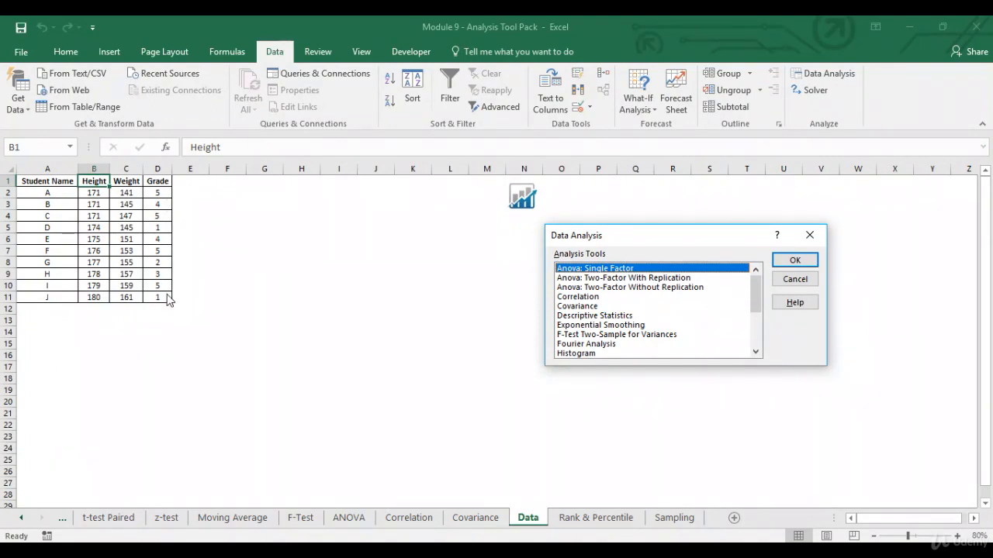
{"action": "left_click", "coordinate": [620, 316]}
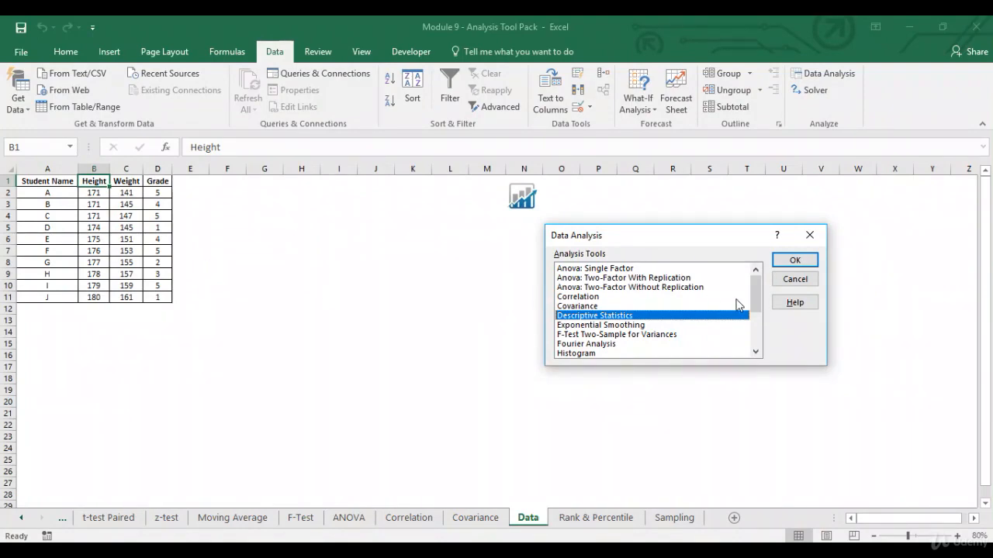
Step: Open Descriptive Statistics settings and set the input range to $B$1:$D$11
{"action": "left_click", "coordinate": [795, 261]}
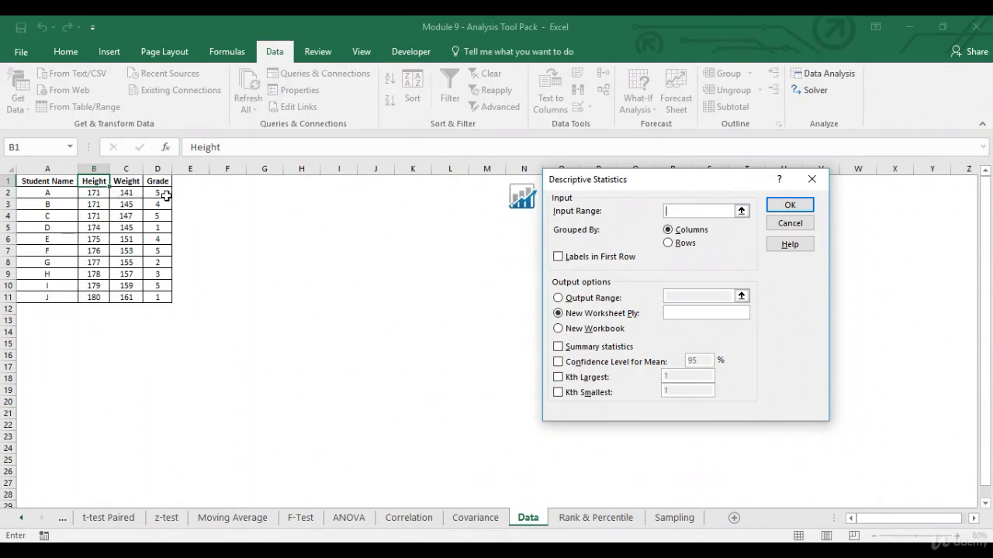
{"action": "left_click", "coordinate": [741, 212]}
{"action": "left_click_drag", "start_coordinate": [99, 182], "coordinate": [158, 297]}
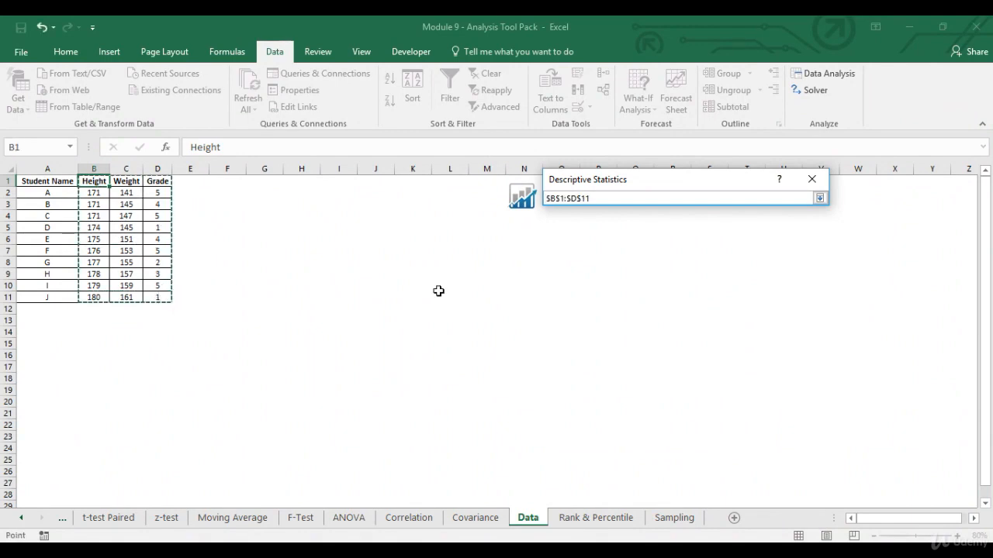
{"action": "left_click", "coordinate": [819, 199]}
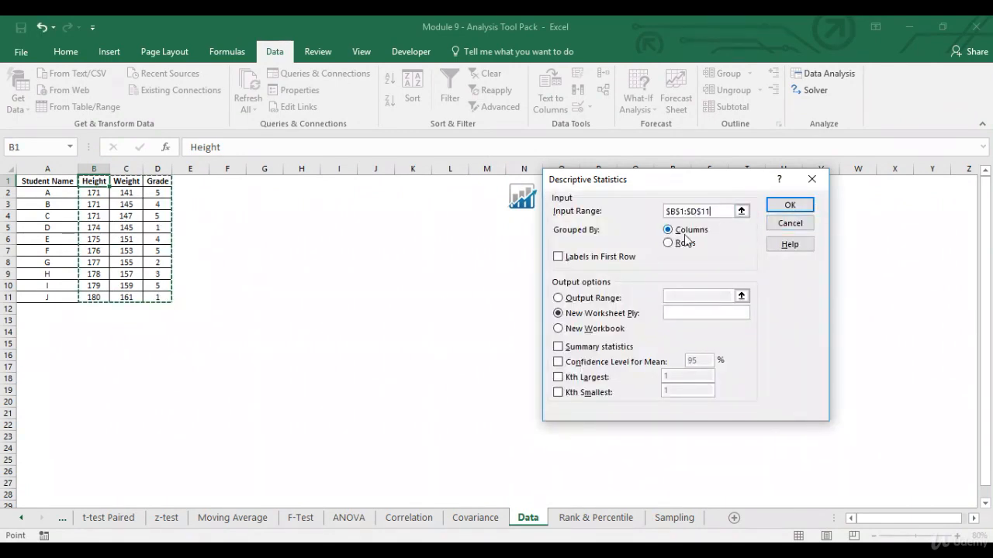
Step: Enable labels, summary statistics, 95% confidence, Kth largest 2 and Kth smallest 4, then run
{"action": "left_click", "coordinate": [557, 257]}
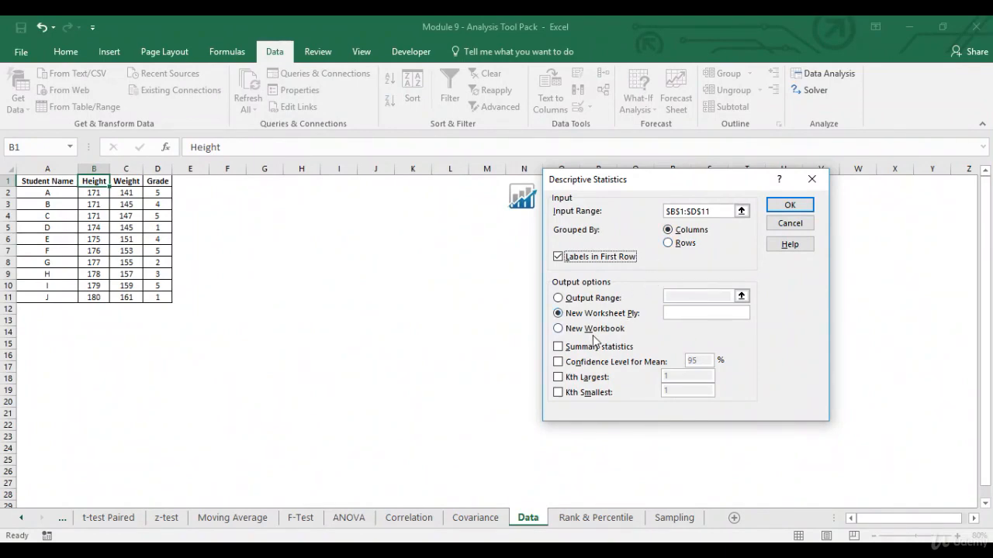
{"action": "left_click", "coordinate": [558, 346]}
{"action": "left_click", "coordinate": [558, 362]}
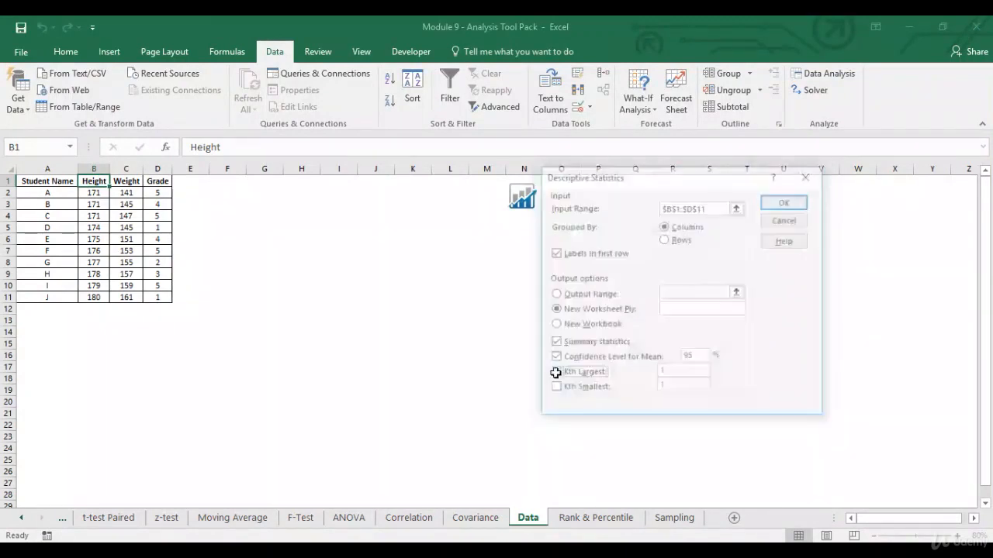
{"action": "left_click", "coordinate": [554, 374]}
{"action": "left_click", "coordinate": [659, 370]}
{"action": "key", "text": "BackSpace"}
{"action": "type", "text": "2"}
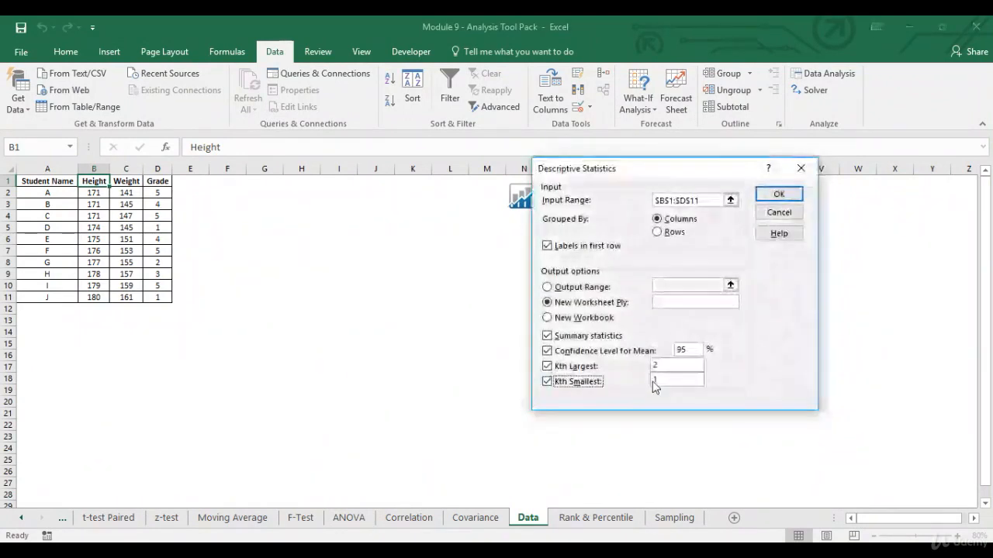
{"action": "left_click", "coordinate": [651, 381]}
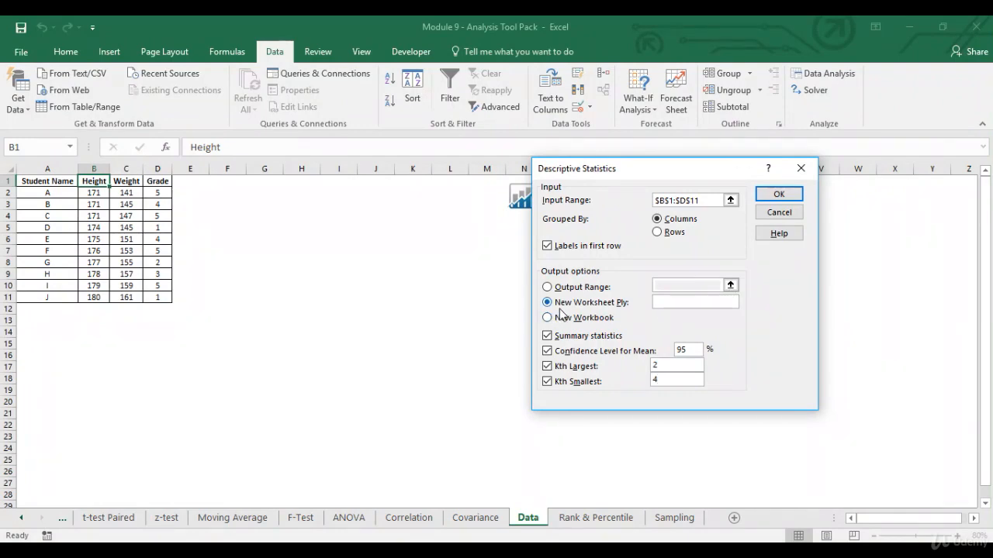
{"action": "left_click", "coordinate": [793, 196]}
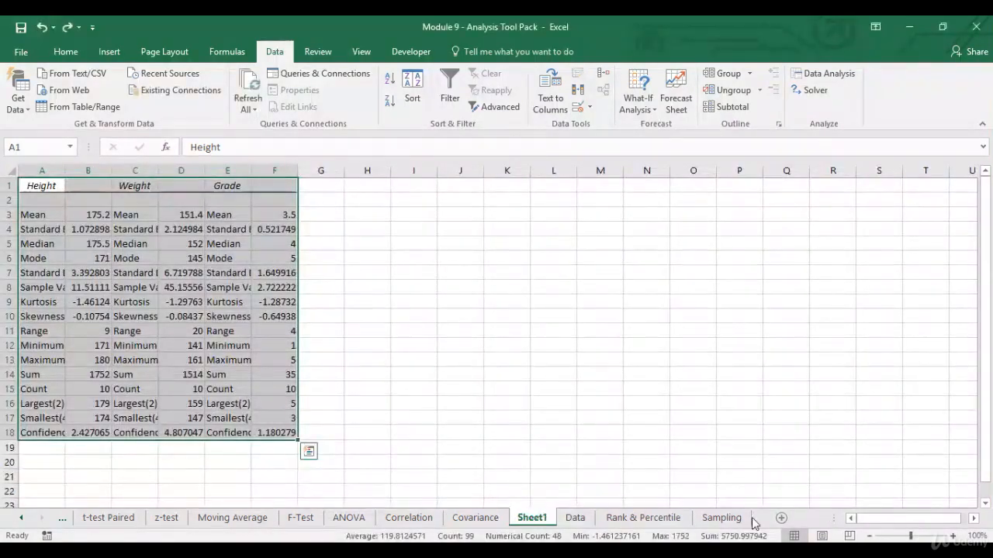
Step: Enlarge the view and AutoFit every column width on Sheet1
{"action": "left_click", "coordinate": [953, 536]}
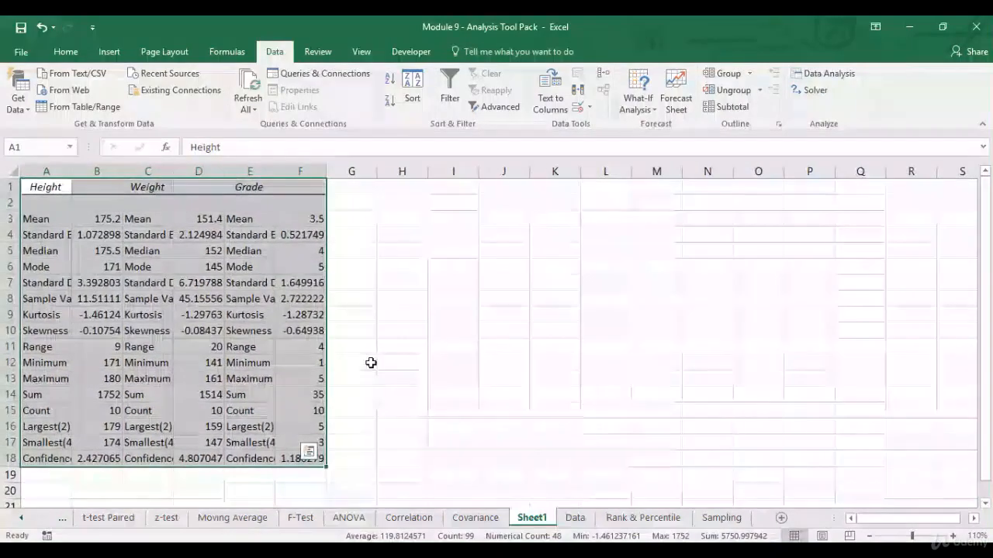
{"action": "left_click", "coordinate": [58, 190]}
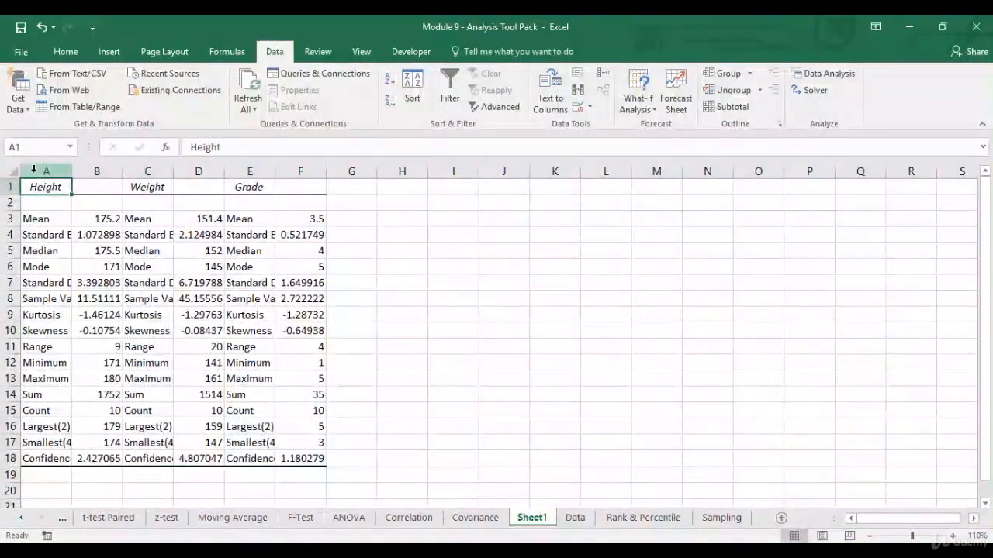
{"action": "left_click", "coordinate": [14, 171]}
{"action": "double_click", "coordinate": [68, 173]}
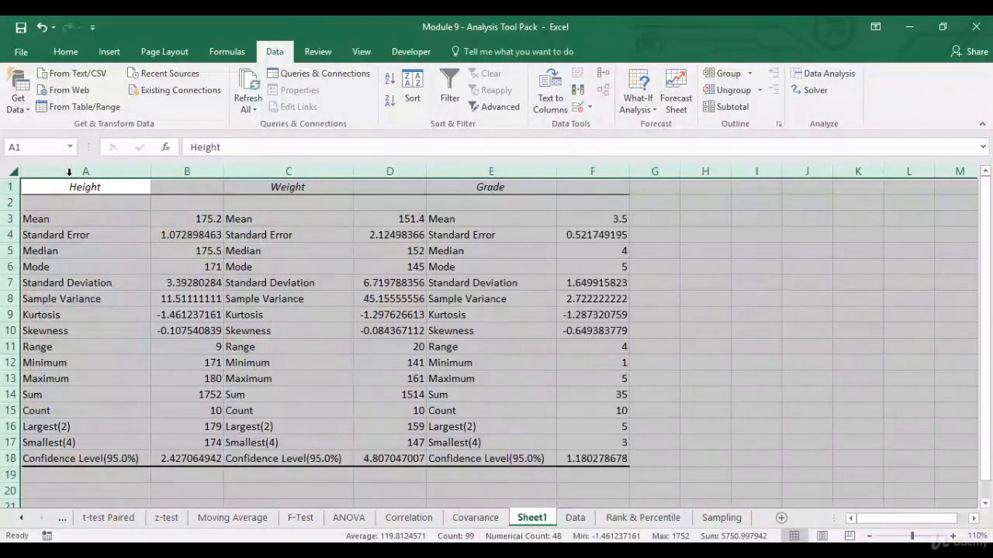
Step: Give the A1:F18 statistics table all borders and centre every cell
{"action": "left_click", "coordinate": [76, 190]}
{"action": "left_click_drag", "start_coordinate": [76, 190], "coordinate": [630, 465]}
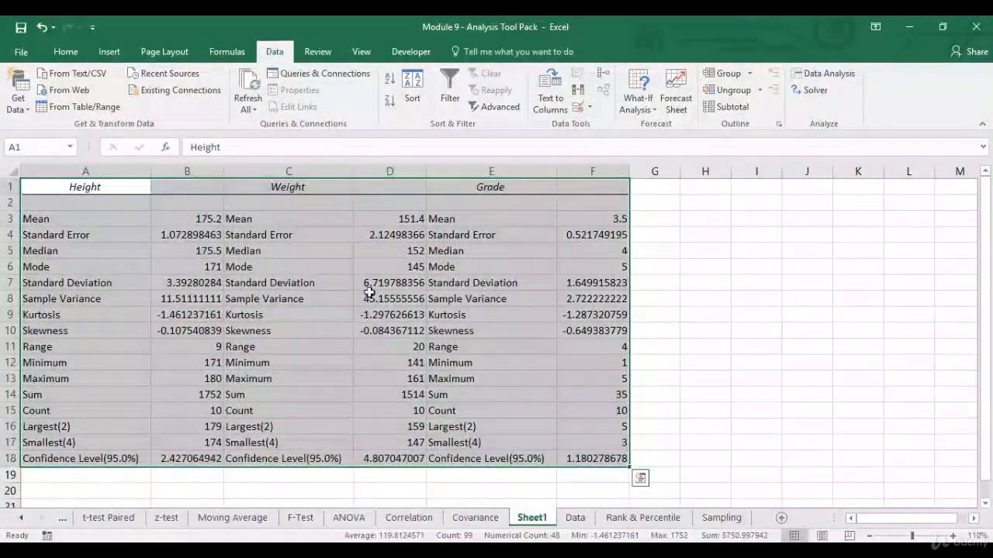
{"action": "left_click", "coordinate": [66, 52]}
{"action": "left_click", "coordinate": [200, 100]}
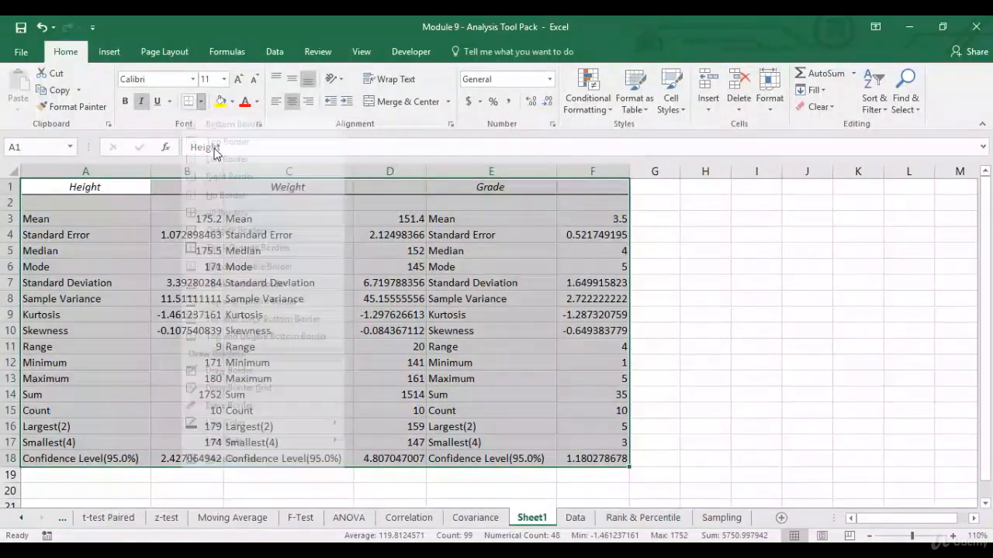
{"action": "left_click", "coordinate": [214, 226]}
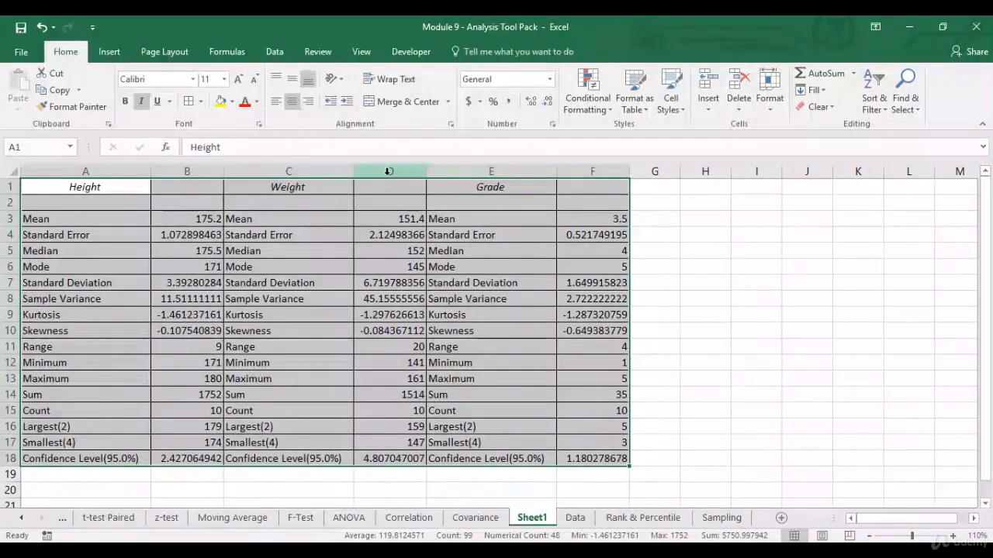
{"action": "left_click", "coordinate": [293, 102]}
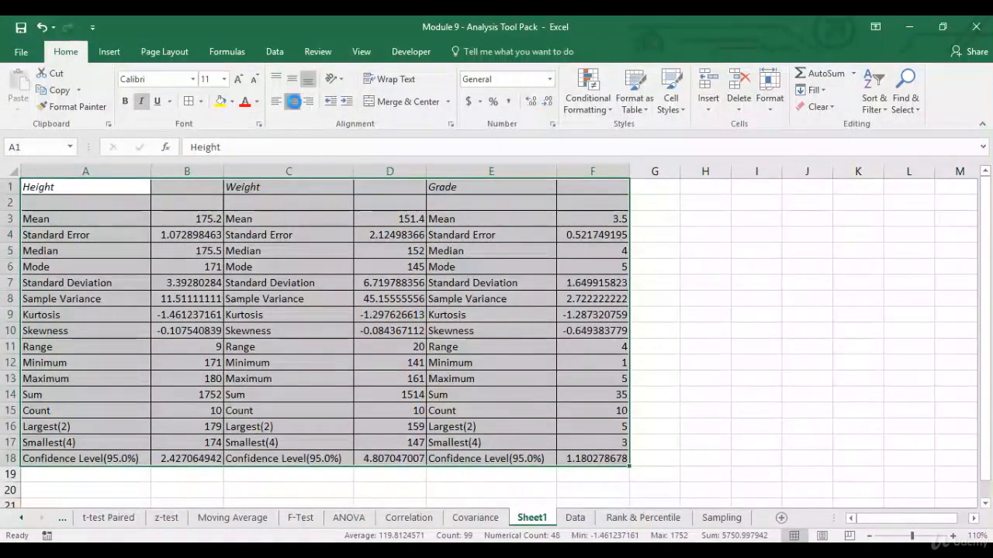
{"action": "left_click", "coordinate": [293, 102]}
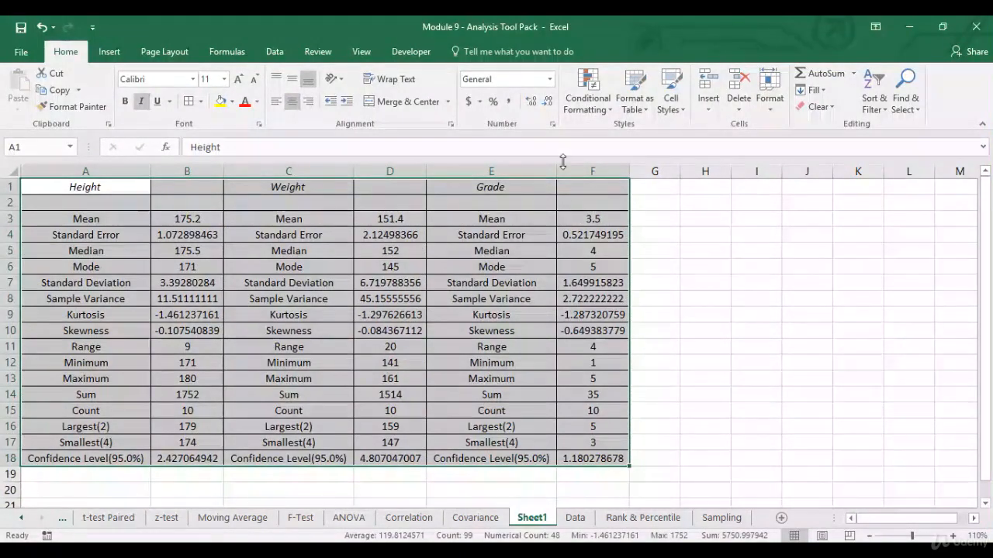
{"action": "left_click", "coordinate": [361, 52]}
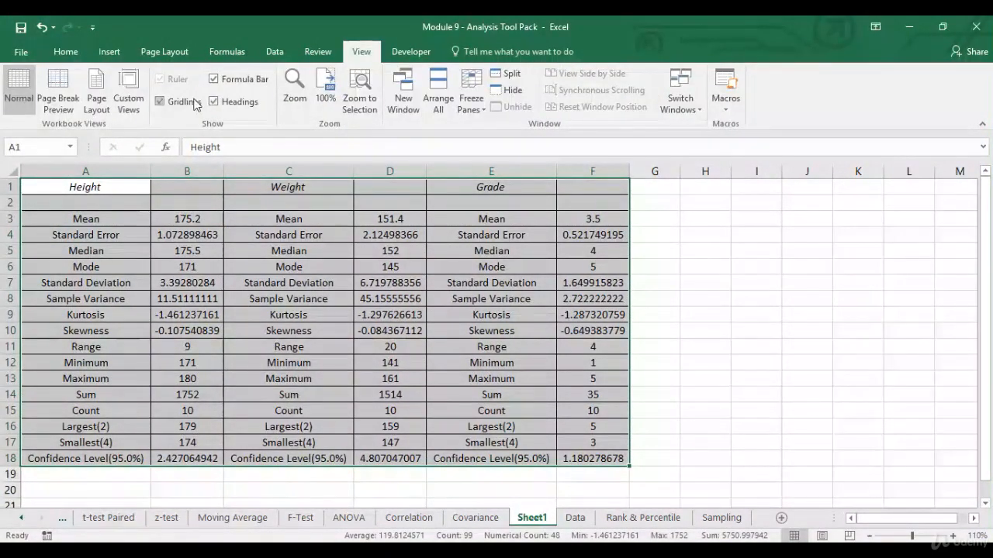
{"action": "left_click", "coordinate": [66, 51]}
{"action": "left_click", "coordinate": [143, 223]}
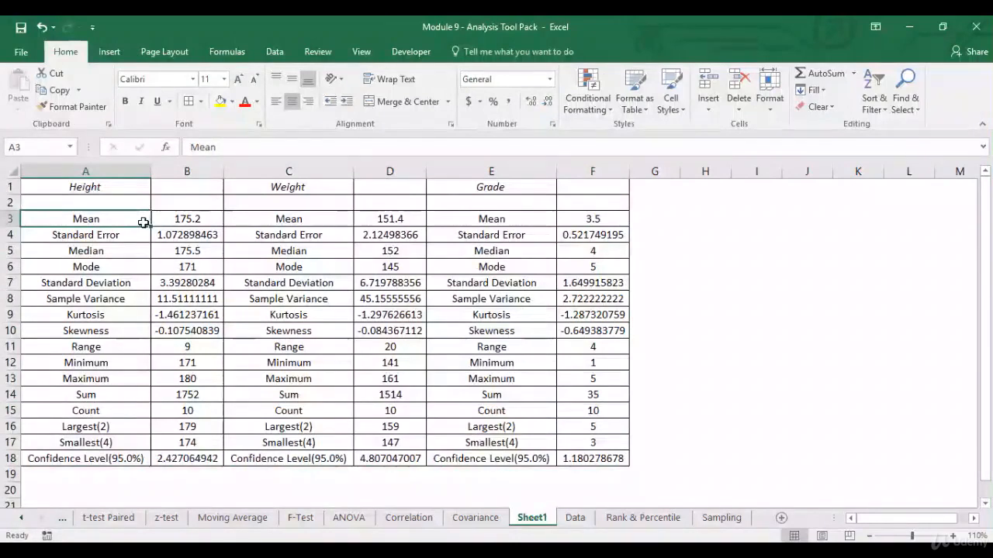
{"action": "left_click_drag", "start_coordinate": [129, 215], "coordinate": [108, 436]}
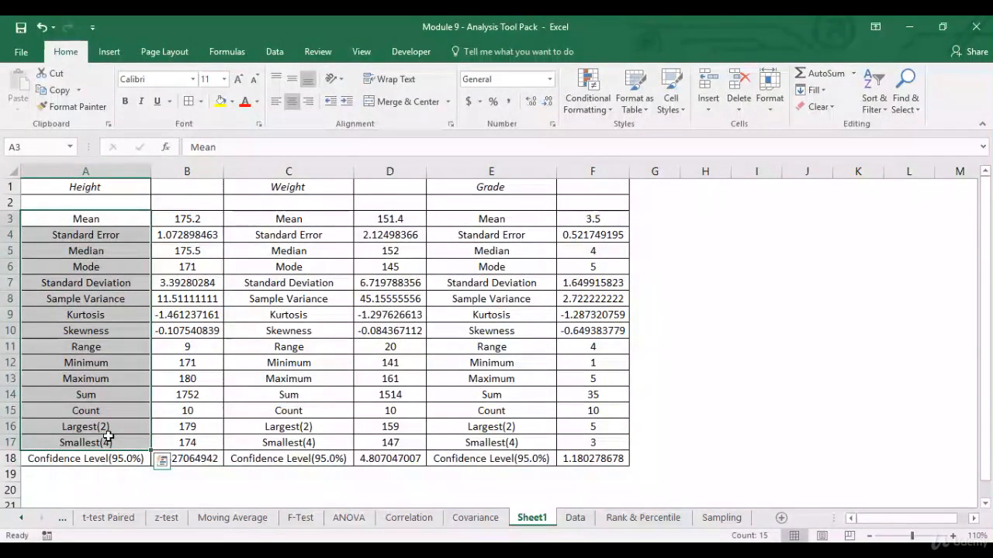
{"action": "left_click", "coordinate": [113, 186]}
{"action": "left_click", "coordinate": [283, 188]}
{"action": "left_click", "coordinate": [526, 190]}
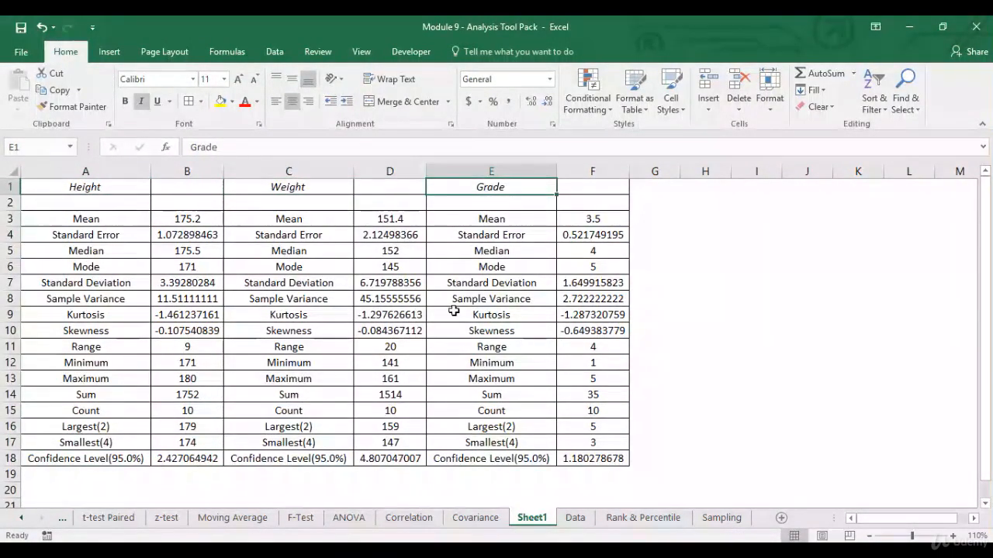
{"action": "left_click", "coordinate": [69, 220]}
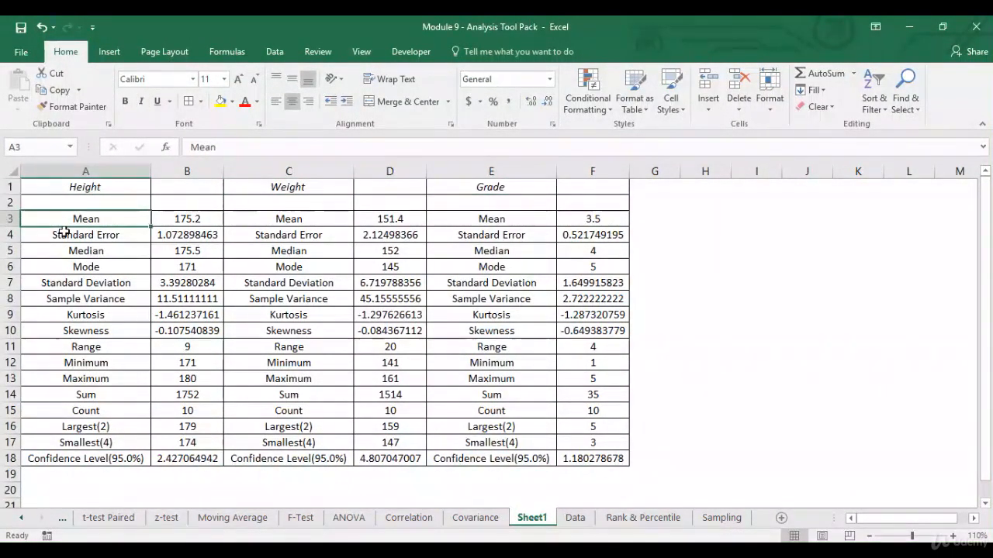
{"action": "left_click", "coordinate": [172, 221]}
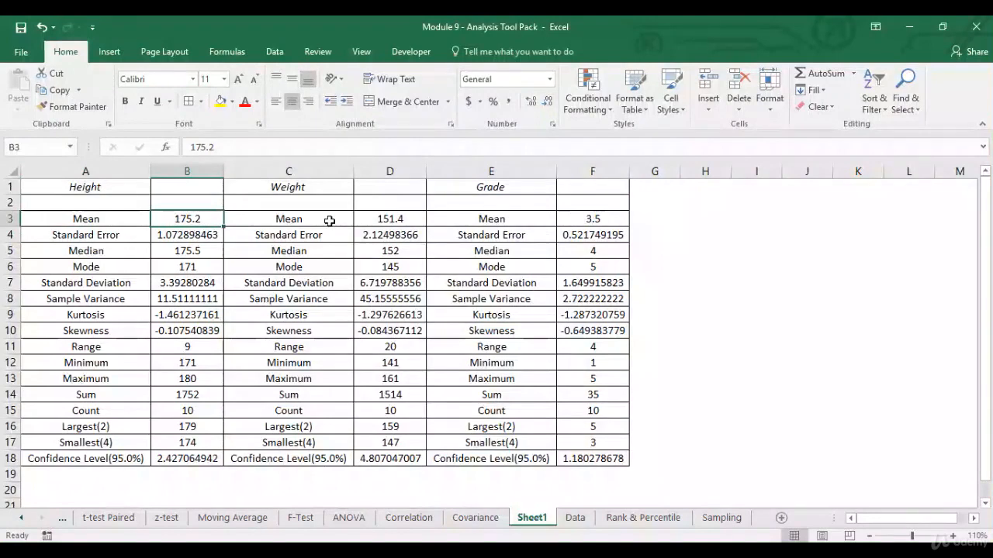
{"action": "left_click", "coordinate": [370, 222]}
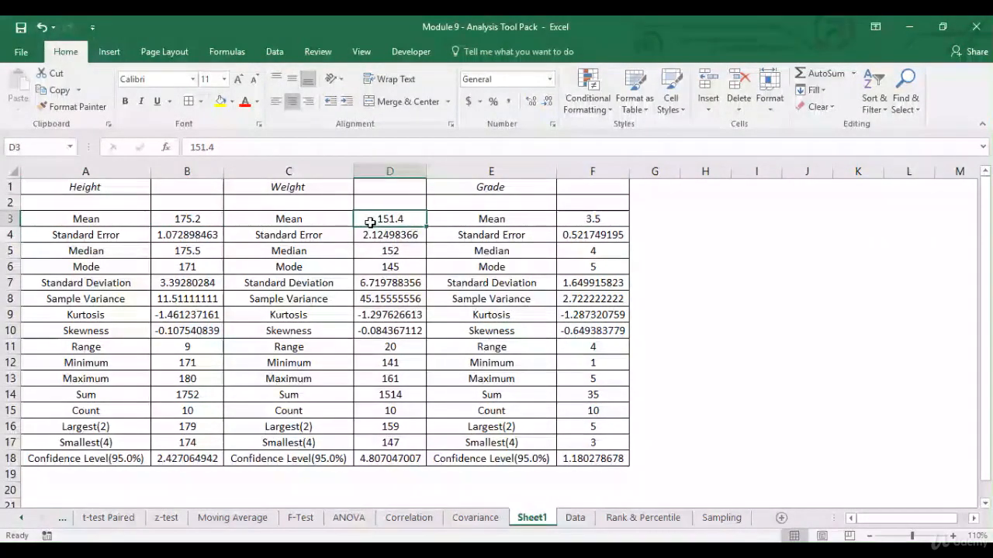
{"action": "left_click", "coordinate": [180, 285]}
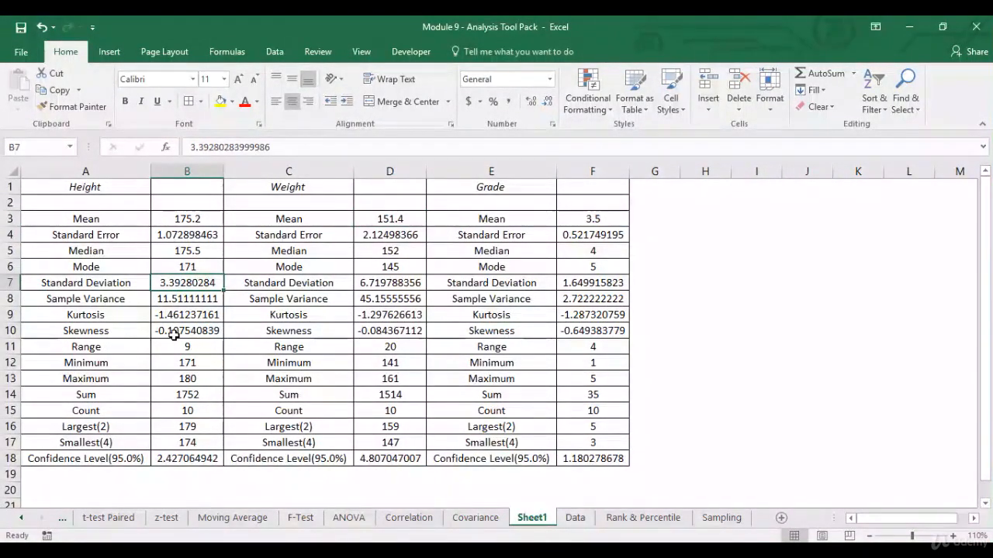
{"action": "left_click", "coordinate": [114, 331]}
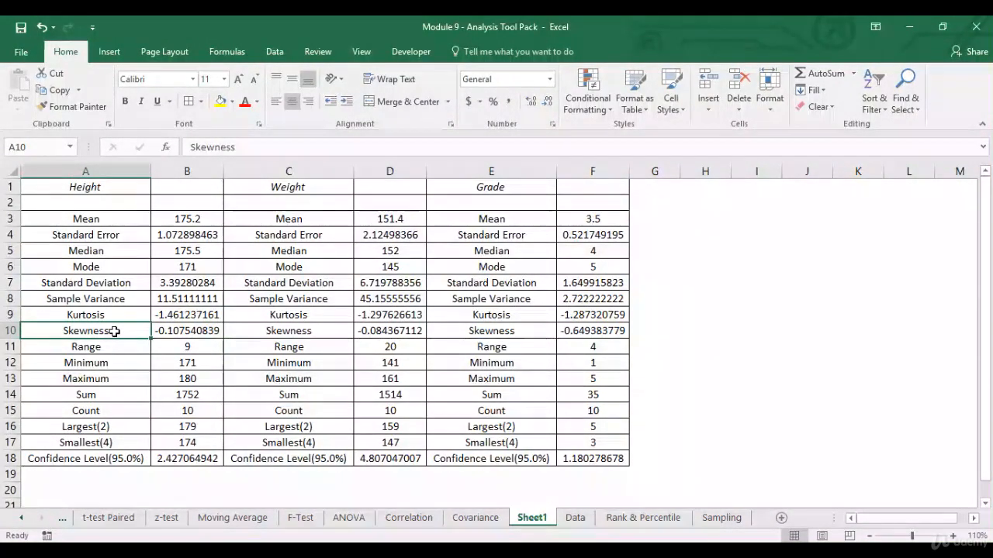
{"action": "key", "text": "Up"}
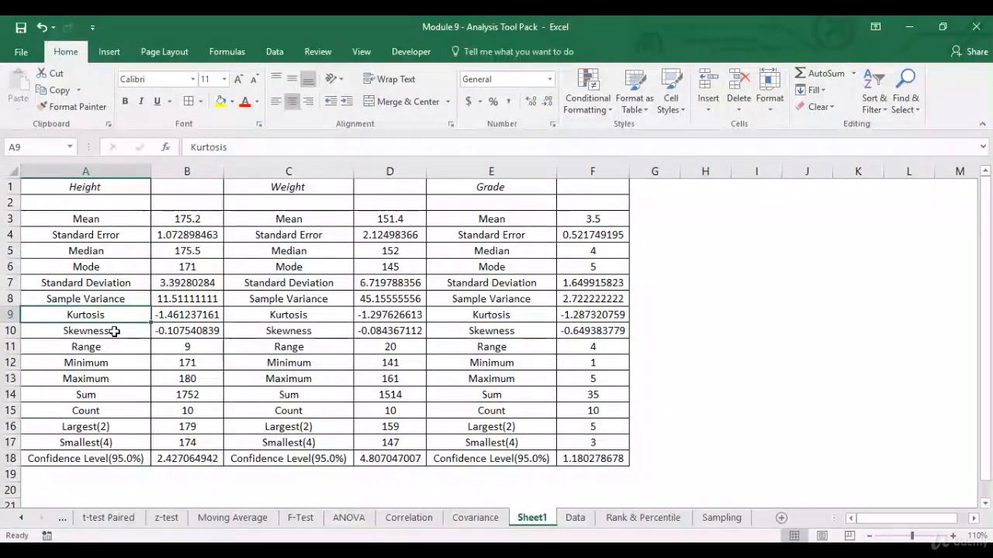
{"action": "key", "text": "Down"}
{"action": "key", "text": "Down"}
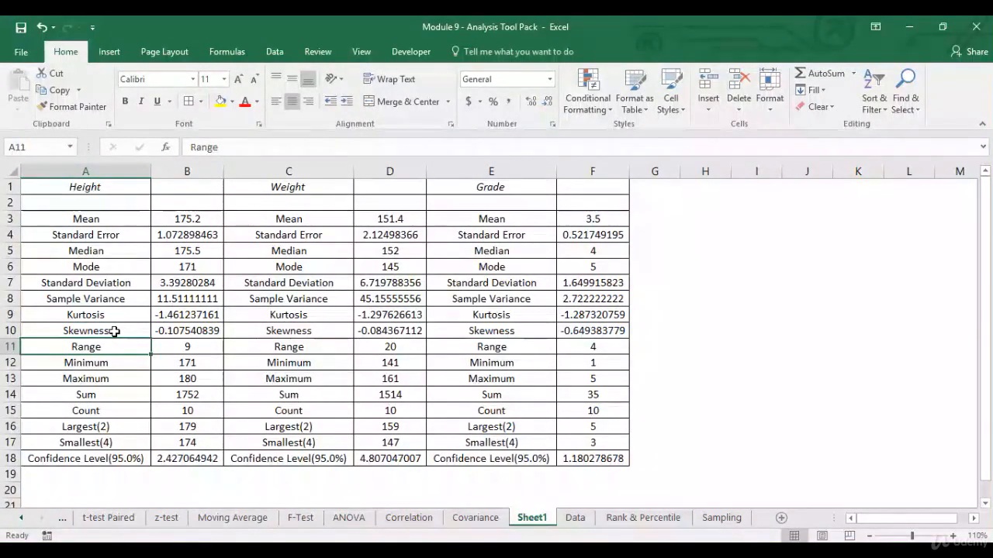
{"action": "key", "text": "Down"}
{"action": "key", "text": "Down"}
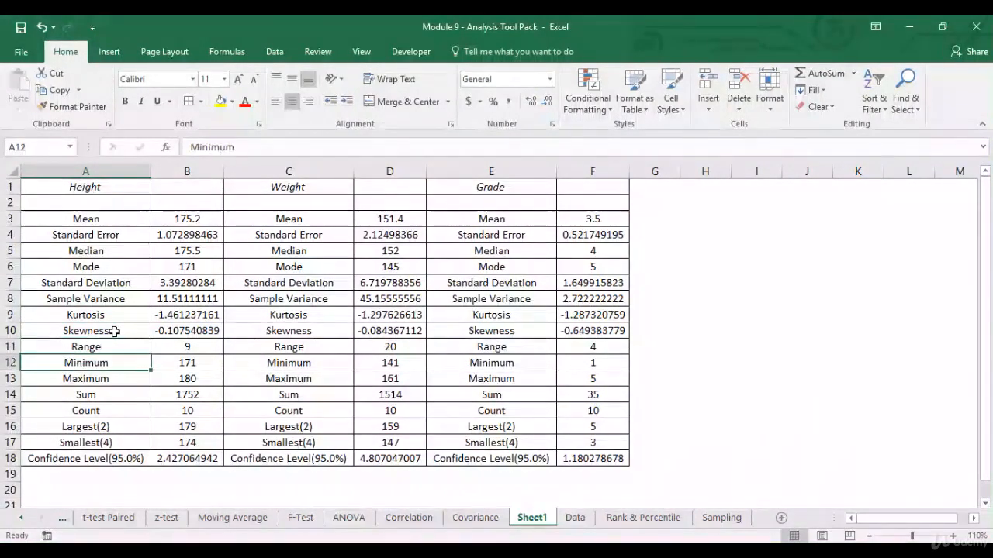
{"action": "key", "text": "Up"}
{"action": "key", "text": "Up"}
{"action": "key", "text": "Right"}
{"action": "key", "text": "Down"}
{"action": "key", "text": "Down"}
{"action": "key", "text": "Up"}
{"action": "key", "text": "Down"}
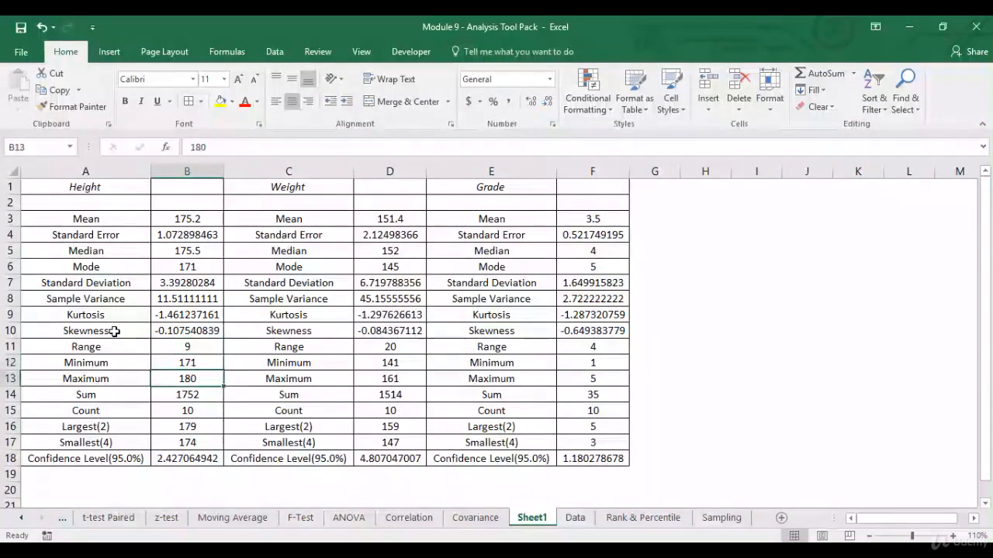
{"action": "key", "text": "Up"}
{"action": "key", "text": "Up"}
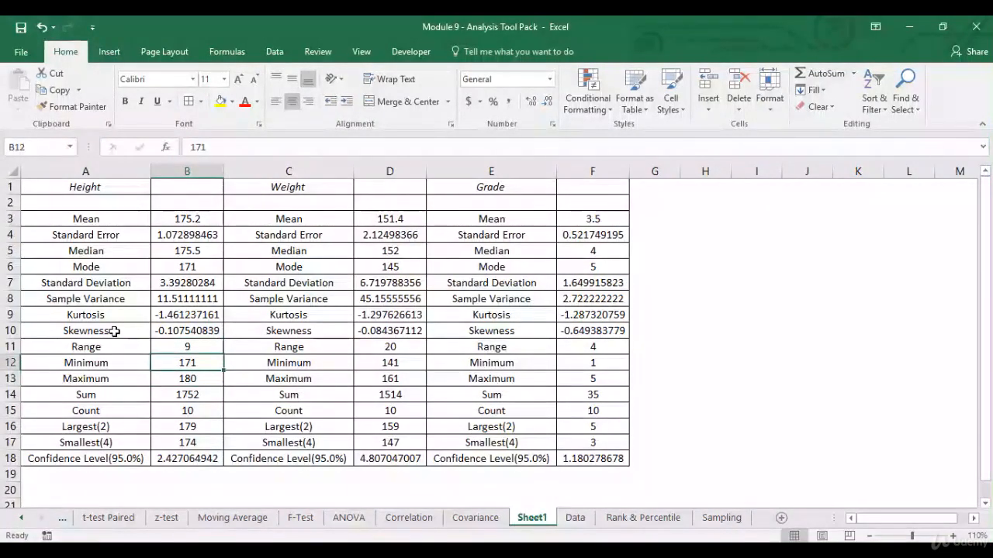
{"action": "key", "text": "Right"}
{"action": "key", "text": "Right"}
{"action": "key", "text": "Down"}
{"action": "key", "text": "Down"}
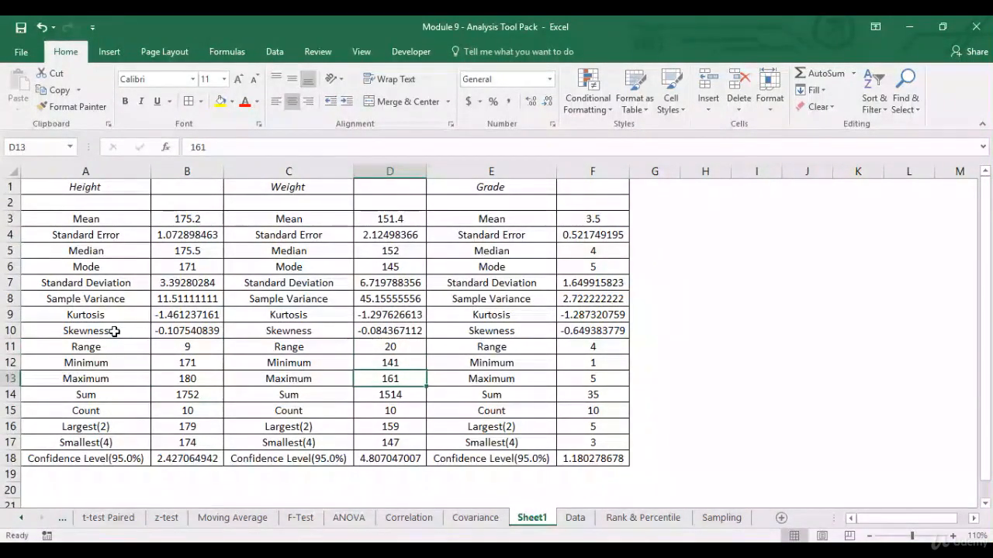
{"action": "key", "text": "Up"}
{"action": "key", "text": "Up"}
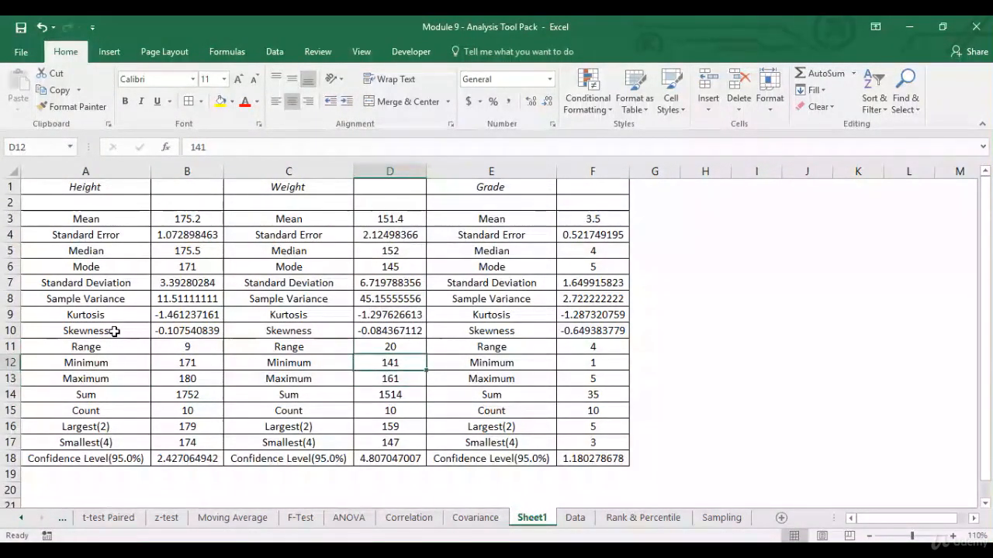
{"action": "key", "text": "Left"}
{"action": "key", "text": "Left"}
{"action": "key", "text": "Down"}
{"action": "key", "text": "Down"}
{"action": "key", "text": "Down"}
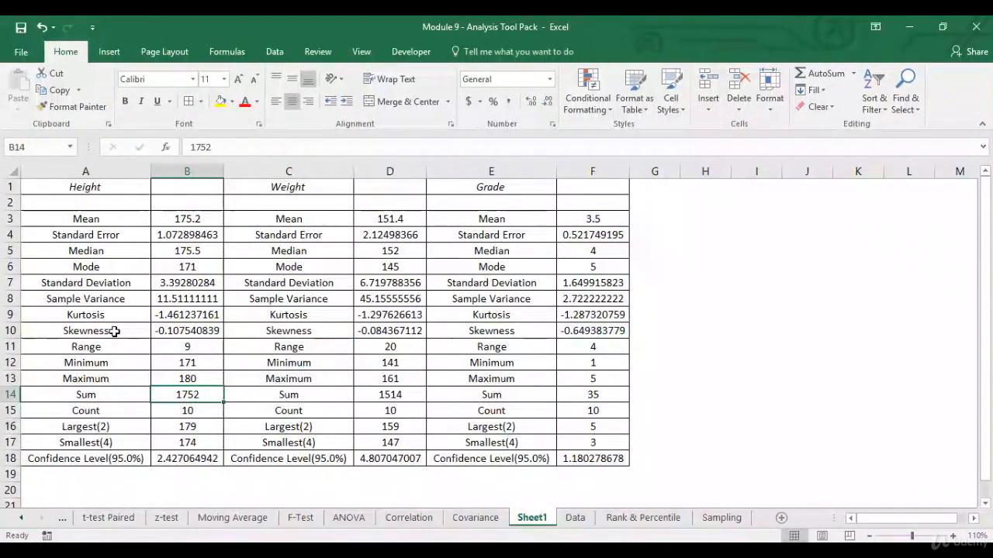
{"action": "key", "text": "Right"}
{"action": "key", "text": "Right"}
{"action": "key", "text": "Right"}
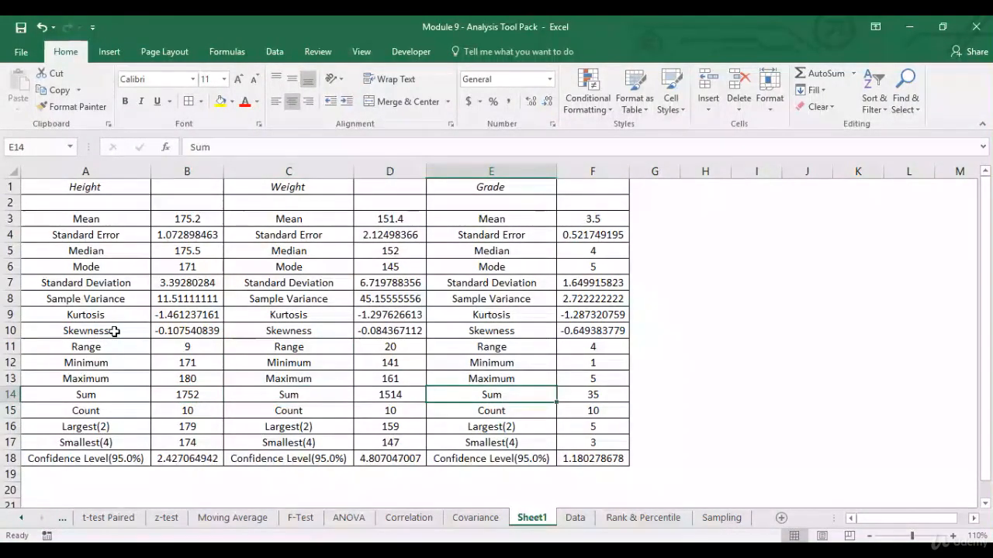
{"action": "key", "text": "Left"}
{"action": "key", "text": "Right"}
{"action": "key", "text": "Right"}
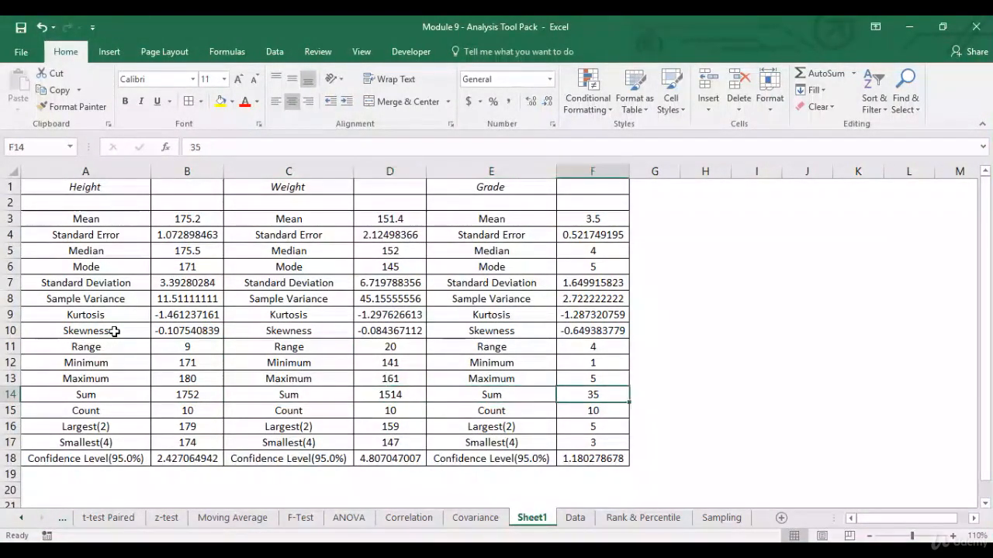
{"action": "key", "text": "Left"}
{"action": "key", "text": "Left"}
{"action": "key", "text": "Left"}
{"action": "key", "text": "Left"}
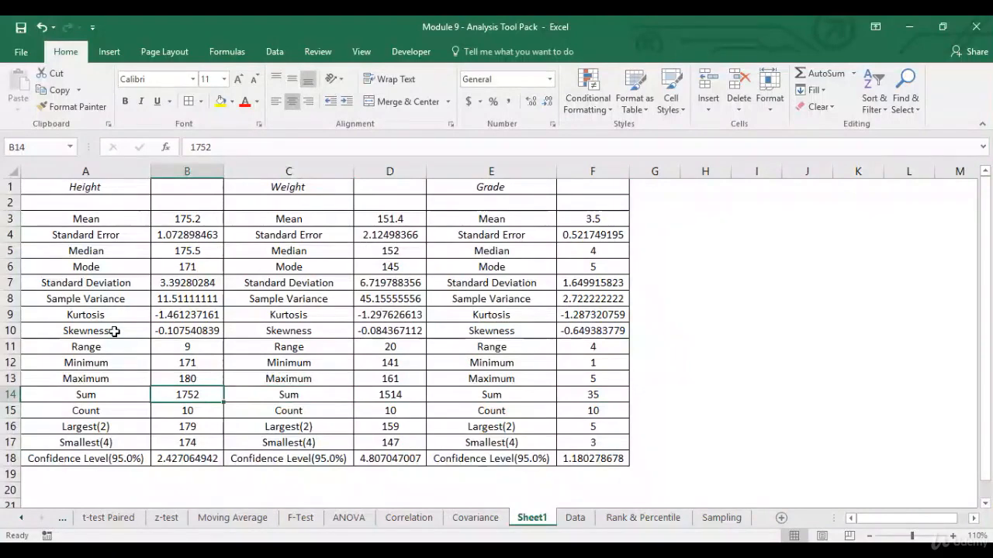
{"action": "key", "text": "Down"}
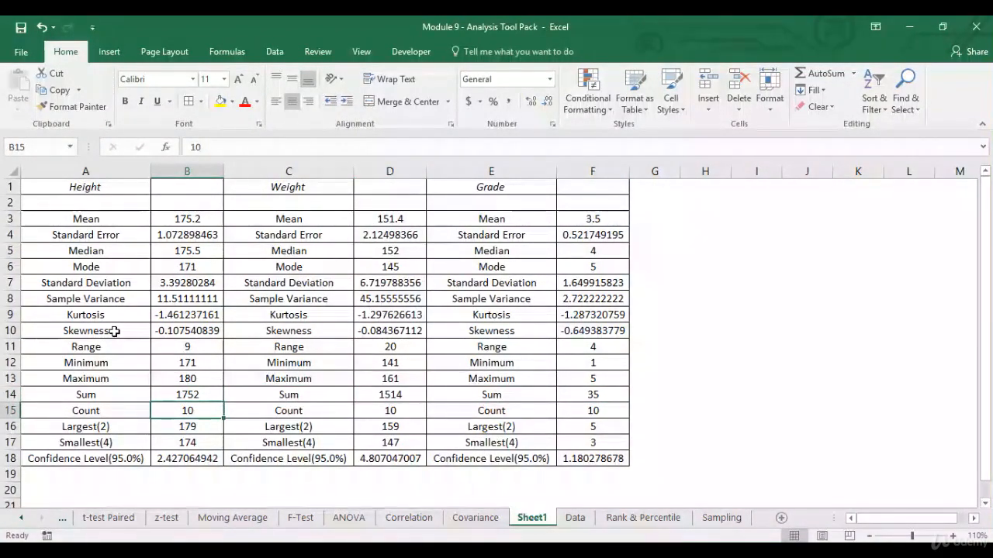
{"action": "key", "text": "Down"}
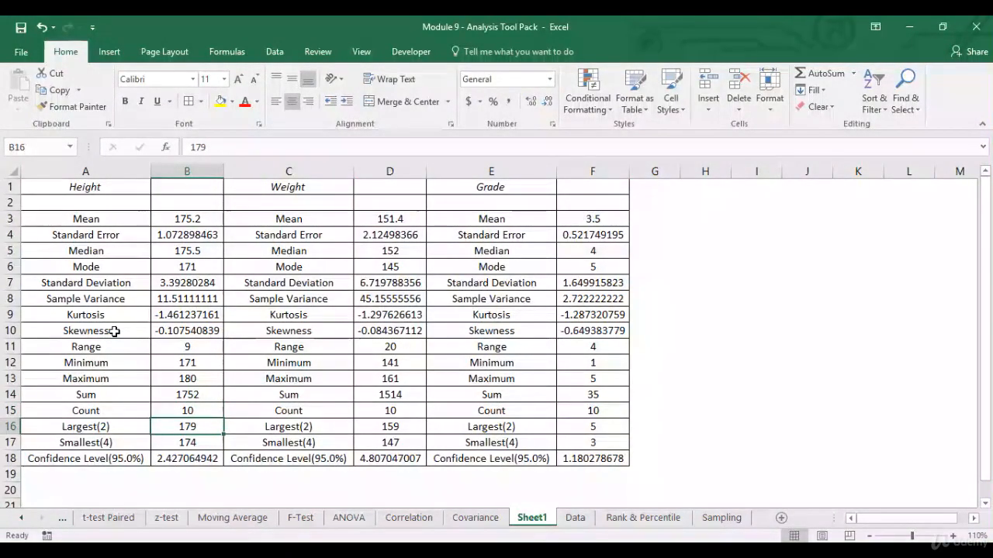
{"action": "left_click", "coordinate": [575, 519]}
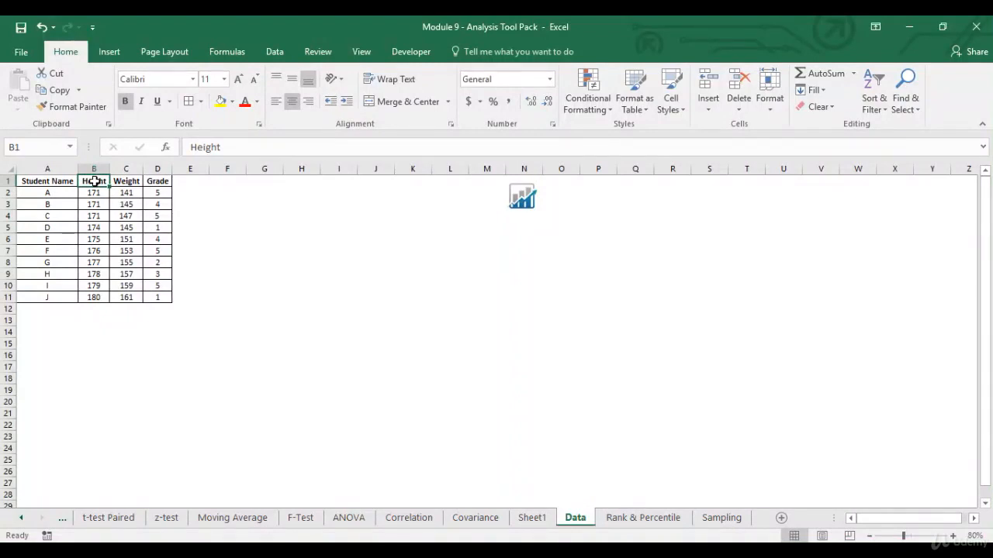
{"action": "left_click", "coordinate": [106, 287]}
{"action": "left_click", "coordinate": [106, 298]}
{"action": "left_click", "coordinate": [532, 518]}
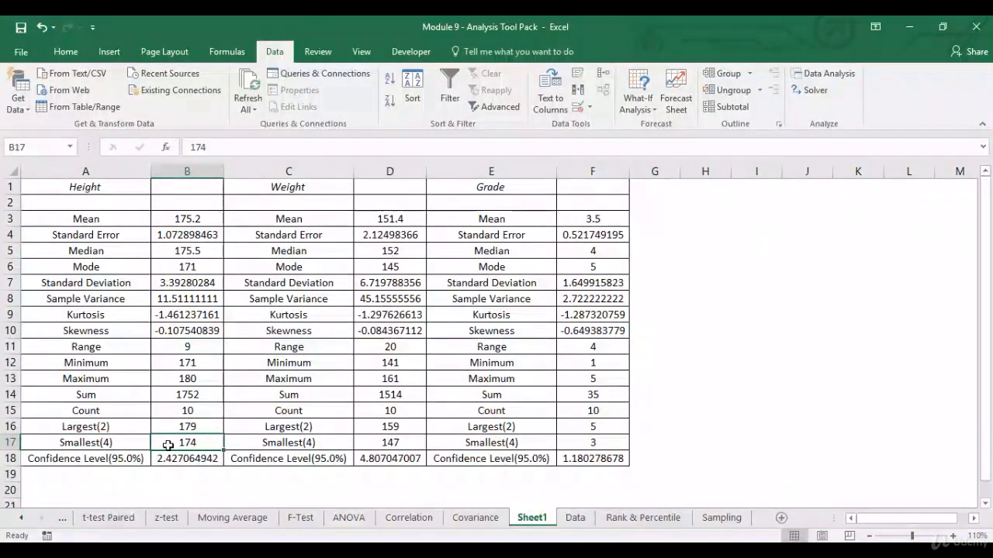
{"action": "left_click", "coordinate": [130, 446]}
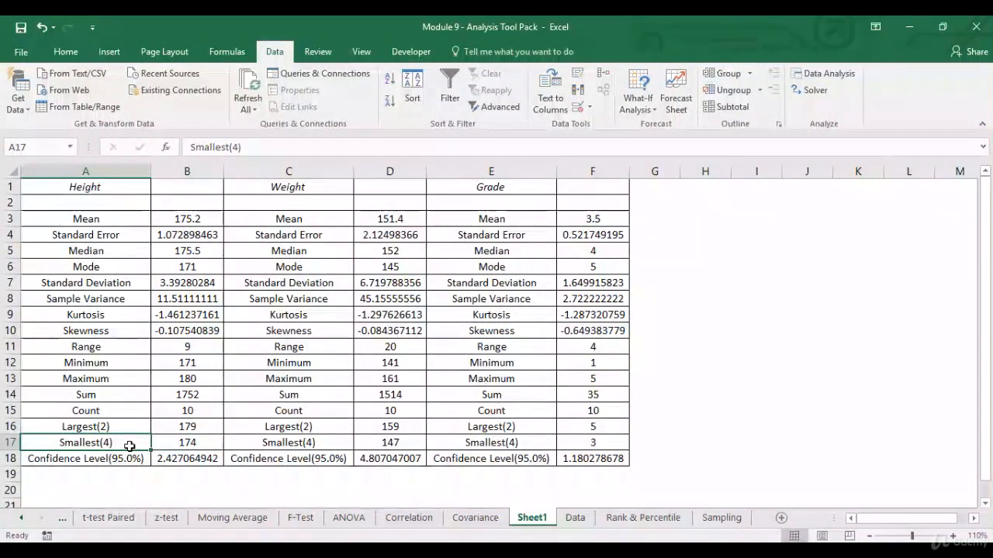
{"action": "left_click", "coordinate": [574, 518]}
{"action": "left_click_drag", "start_coordinate": [97, 194], "coordinate": [111, 216]}
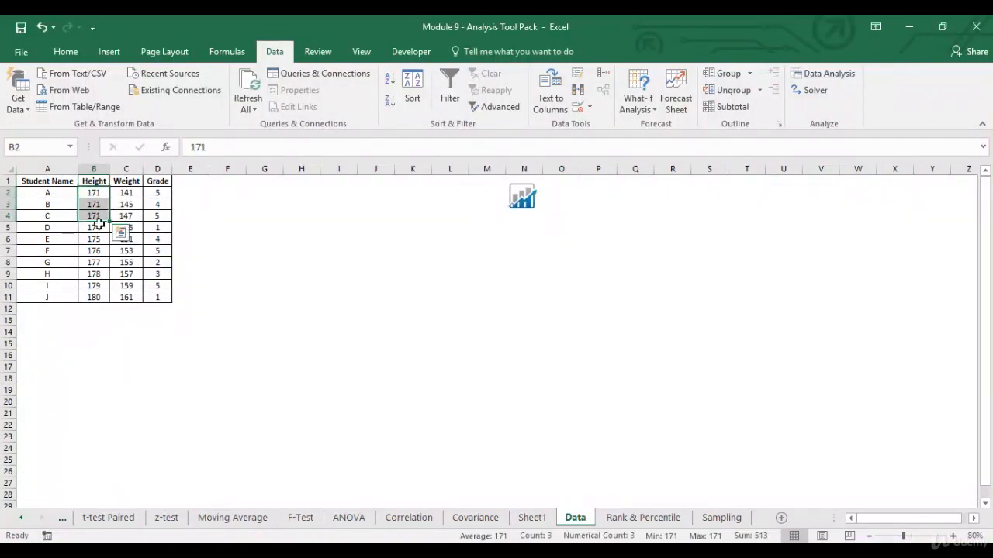
{"action": "left_click", "coordinate": [99, 229]}
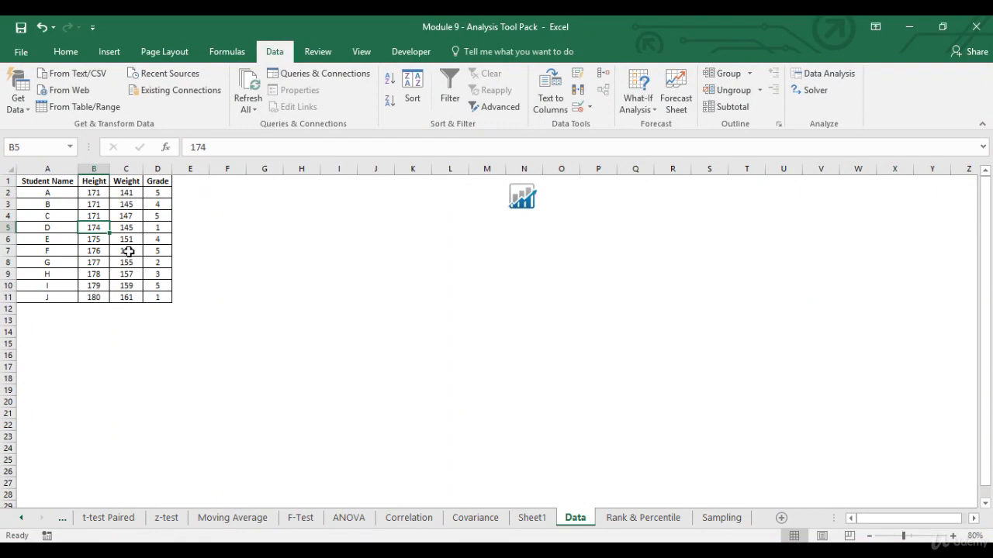
{"action": "left_click", "coordinate": [529, 519]}
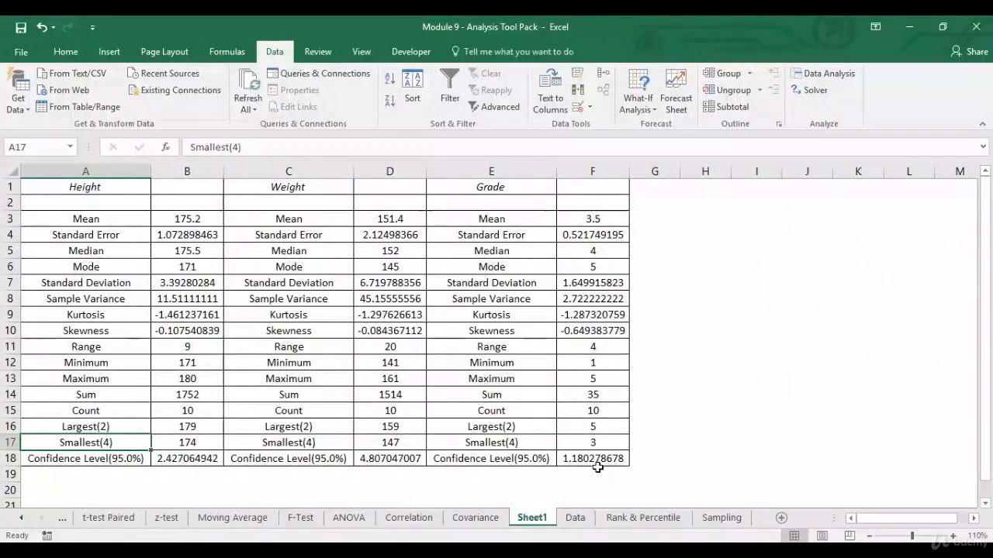
Step: Delete Sheet1 permanently and return to cell A1 of the Data sheet
{"action": "right_click", "coordinate": [532, 527]}
{"action": "left_click", "coordinate": [587, 373]}
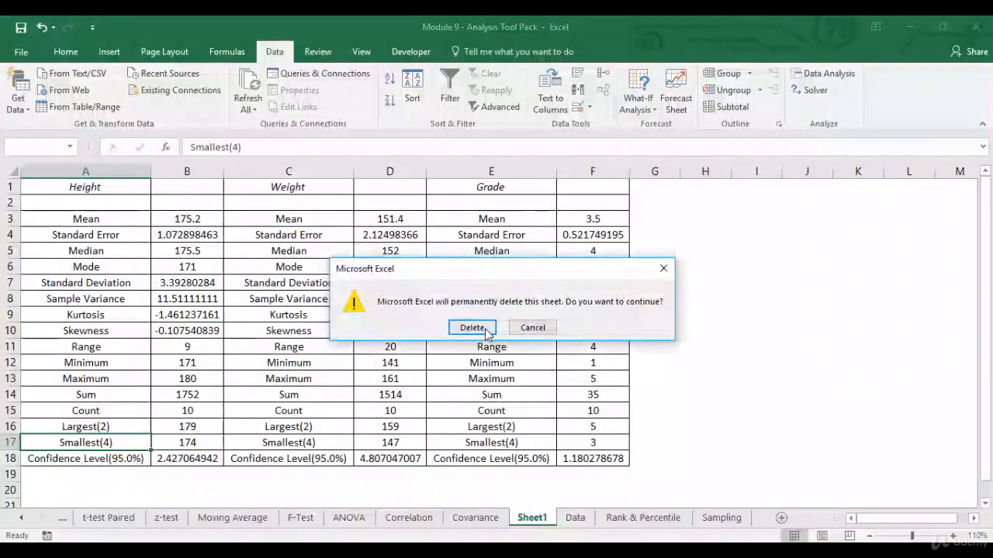
{"action": "key", "text": "Return"}
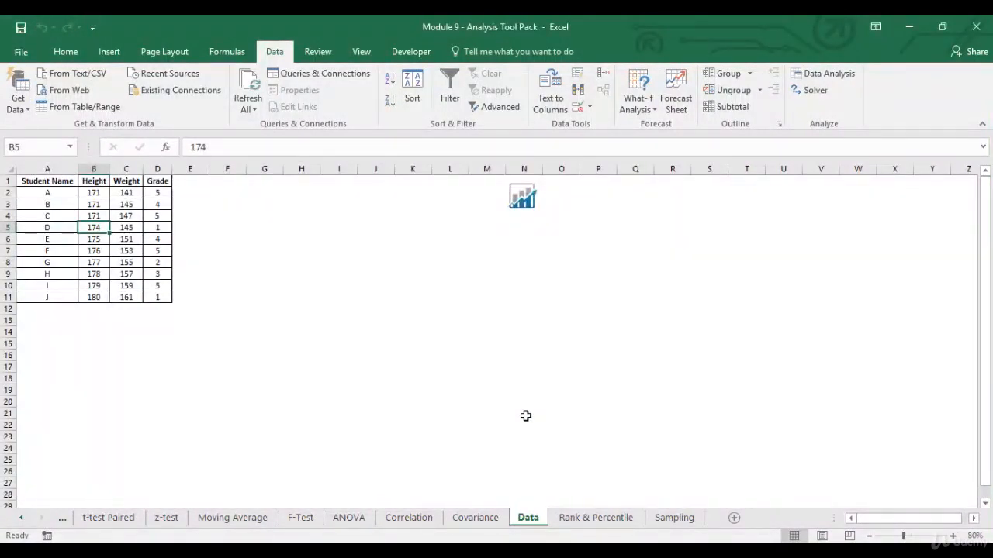
{"action": "left_click", "coordinate": [58, 183]}
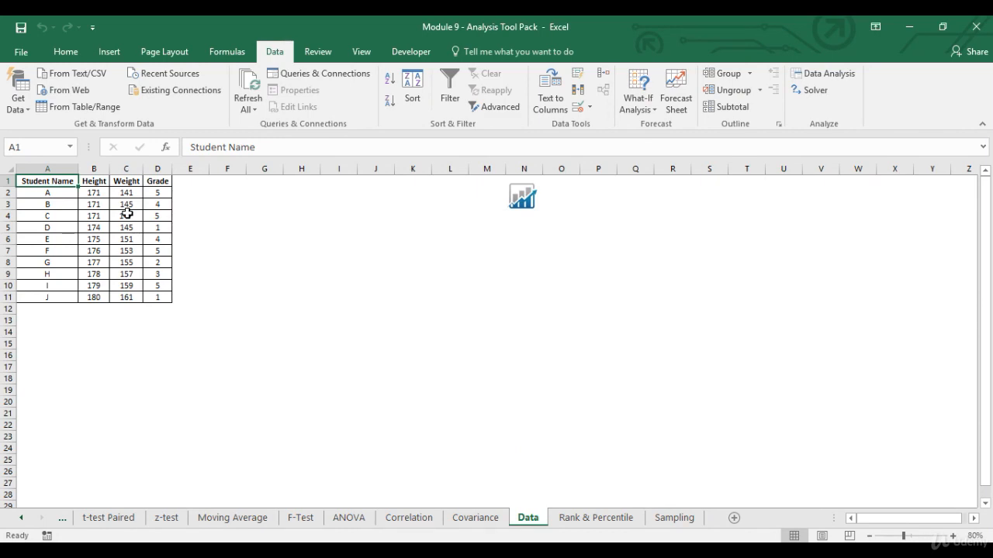
Step: Run Correlation on $B$1:$D$11 with labels in first row, output to a new sheet
{"action": "left_click", "coordinate": [100, 183]}
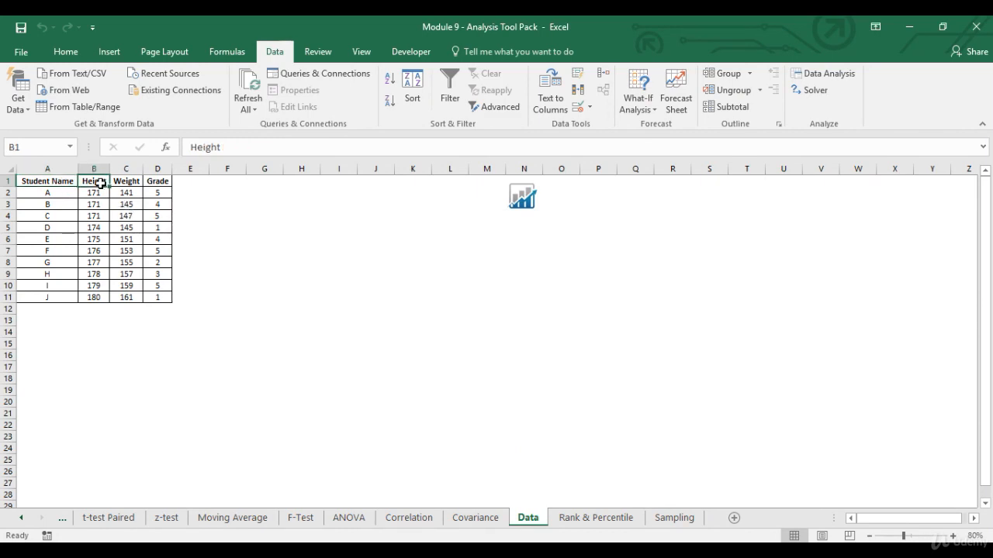
{"action": "left_click", "coordinate": [822, 75]}
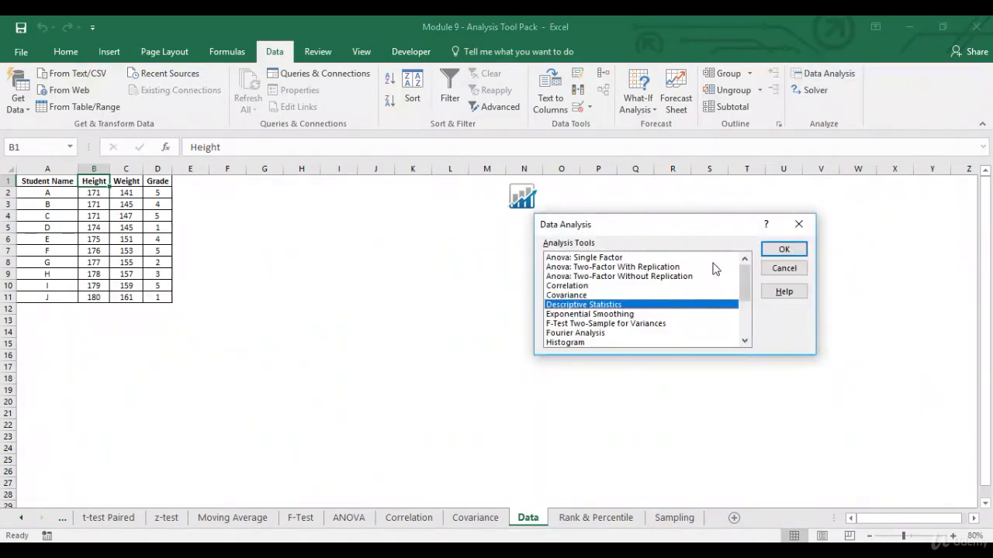
{"action": "left_click", "coordinate": [628, 287]}
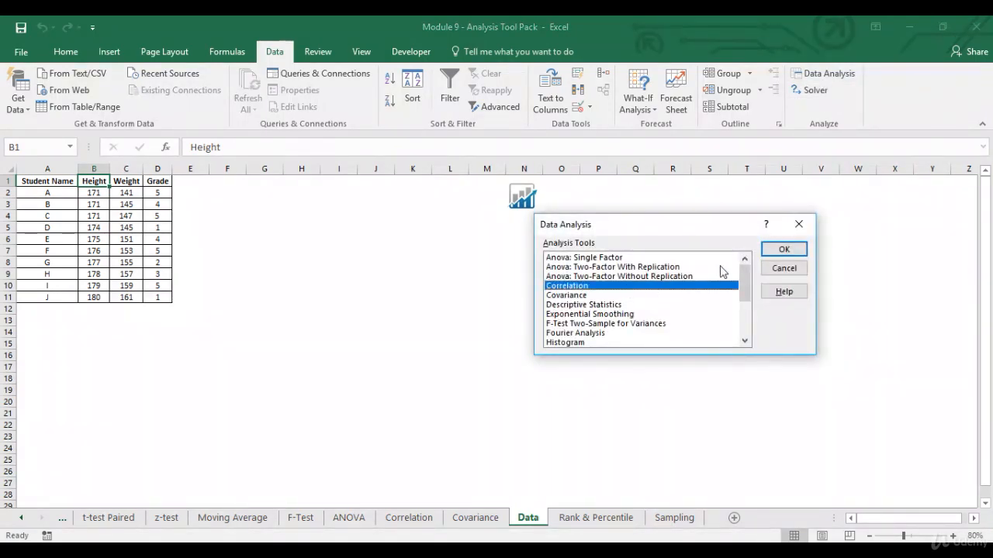
{"action": "left_click", "coordinate": [781, 249]}
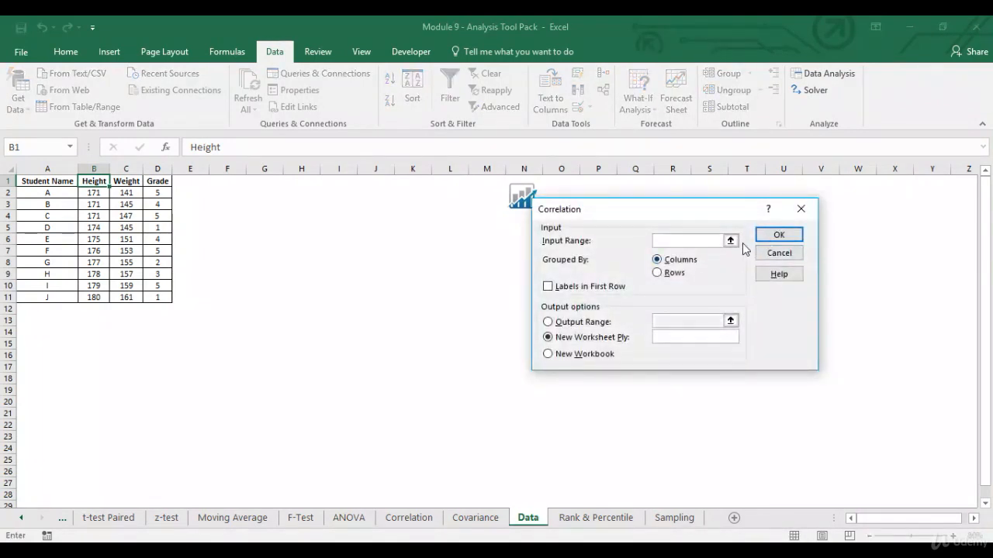
{"action": "left_click", "coordinate": [729, 240]}
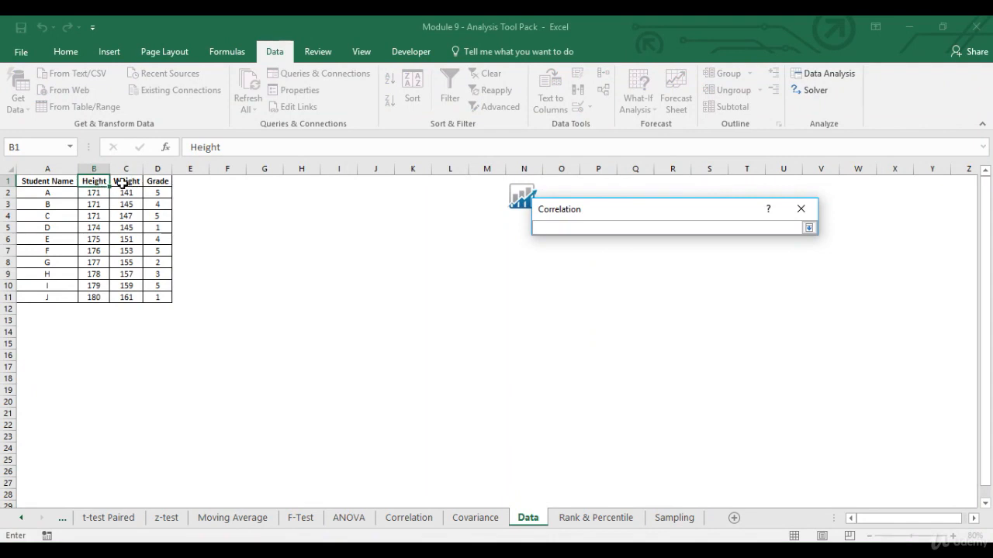
{"action": "left_click_drag", "start_coordinate": [104, 181], "coordinate": [144, 292]}
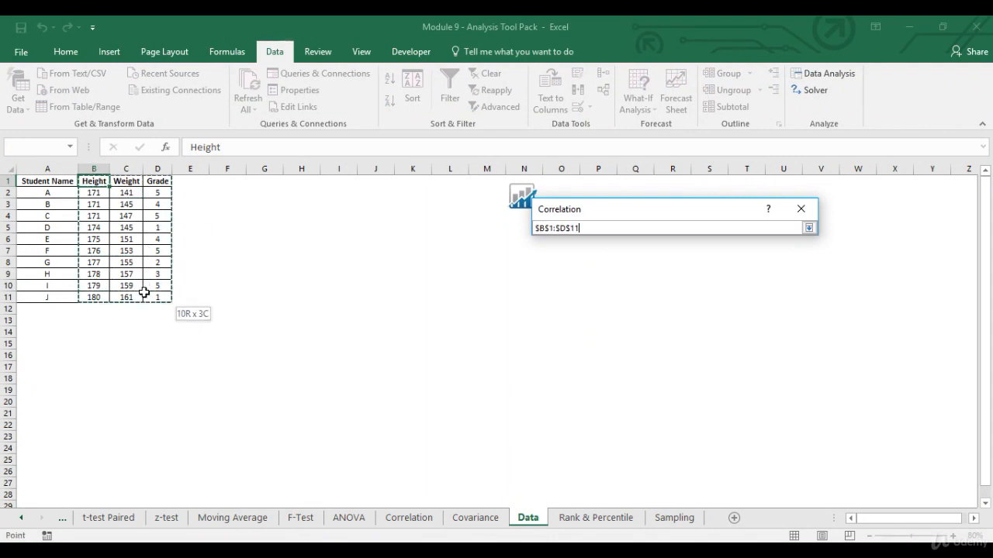
{"action": "left_click", "coordinate": [809, 228]}
{"action": "left_click", "coordinate": [549, 287]}
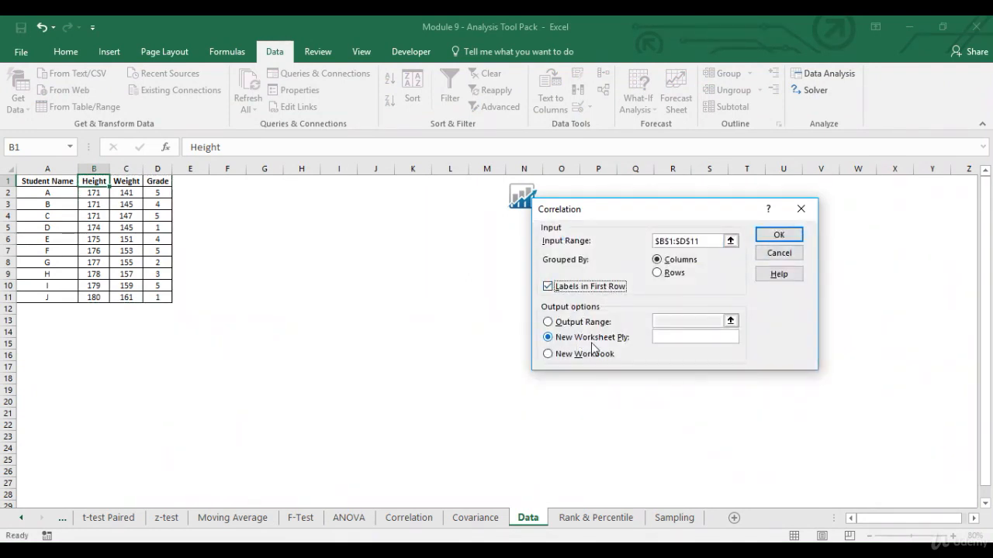
{"action": "left_click", "coordinate": [781, 235]}
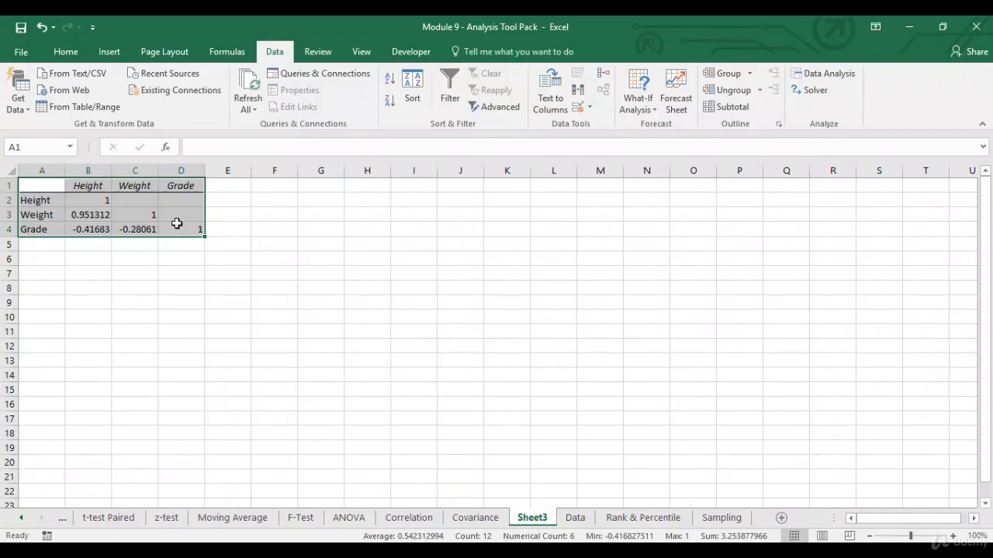
Step: Review the Sheet3 correlation coefficients, then switch back to the Data sheet
{"action": "left_click", "coordinate": [99, 231]}
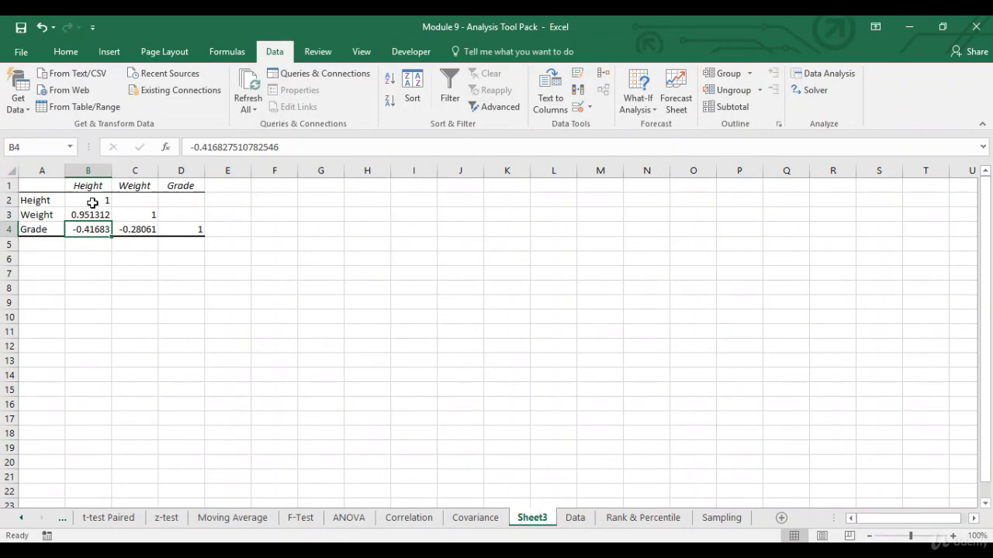
{"action": "left_click", "coordinate": [92, 203]}
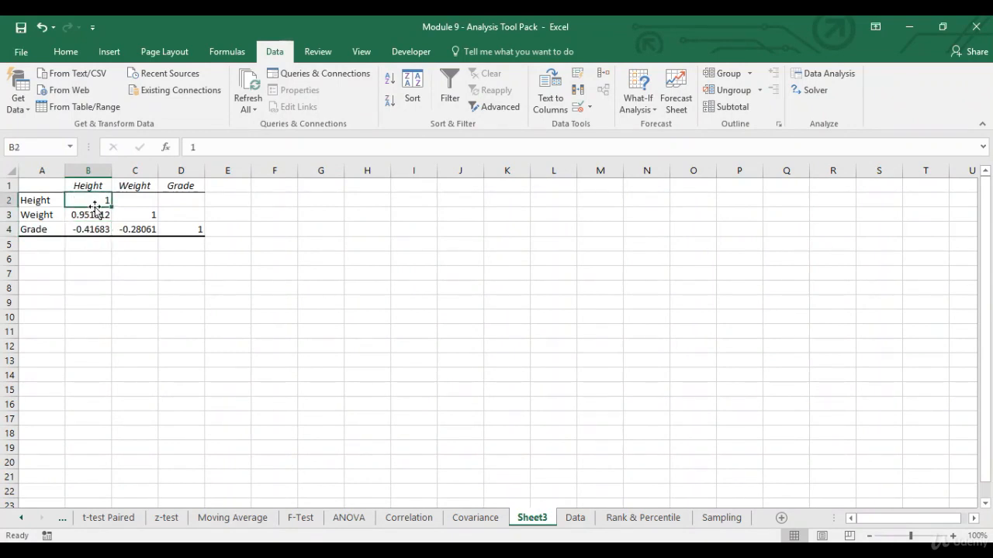
{"action": "left_click", "coordinate": [140, 217]}
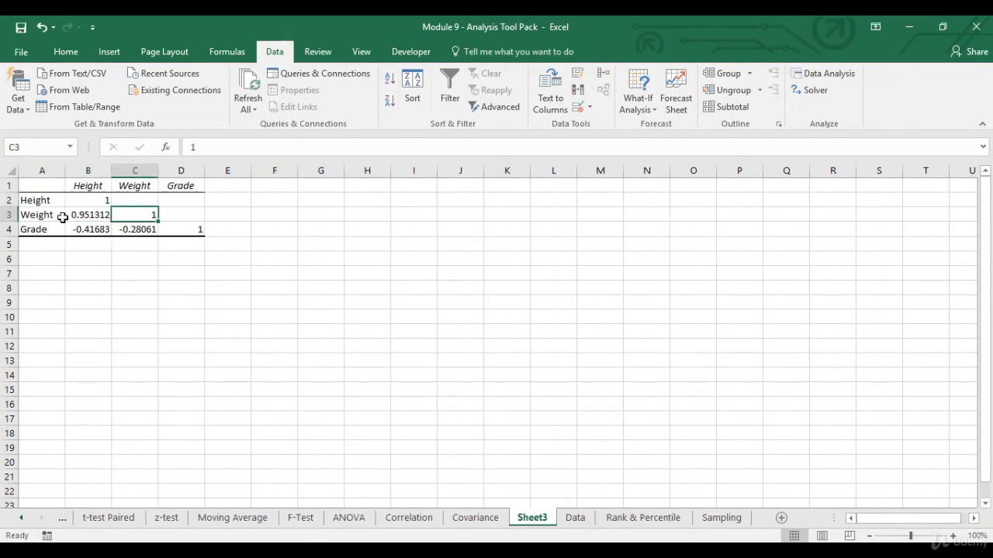
{"action": "left_click", "coordinate": [188, 231]}
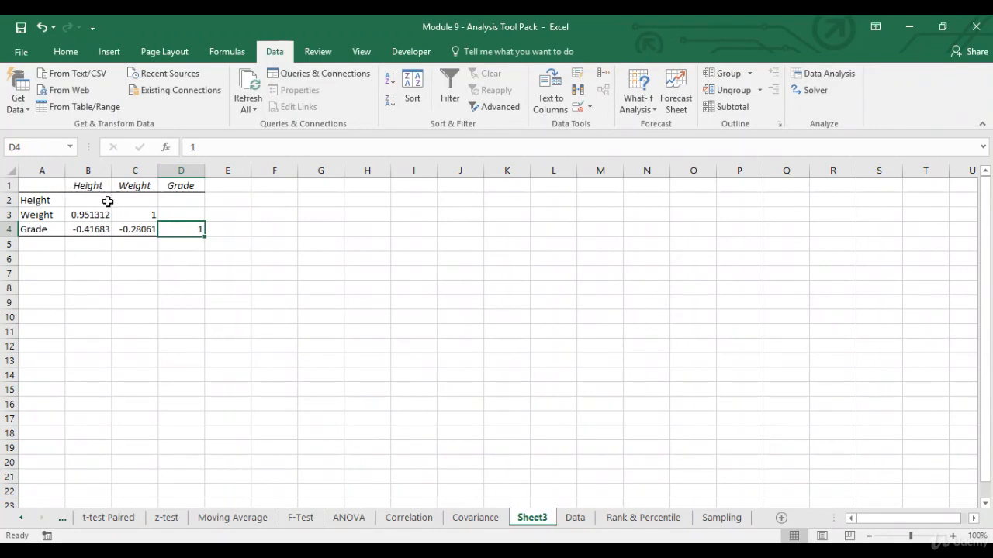
{"action": "left_click", "coordinate": [44, 202]}
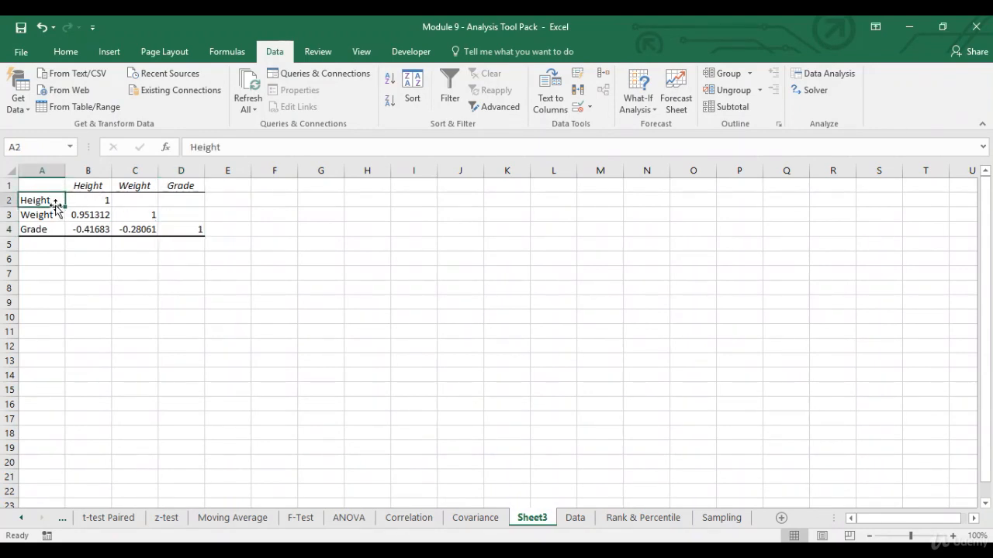
{"action": "left_click", "coordinate": [52, 217]}
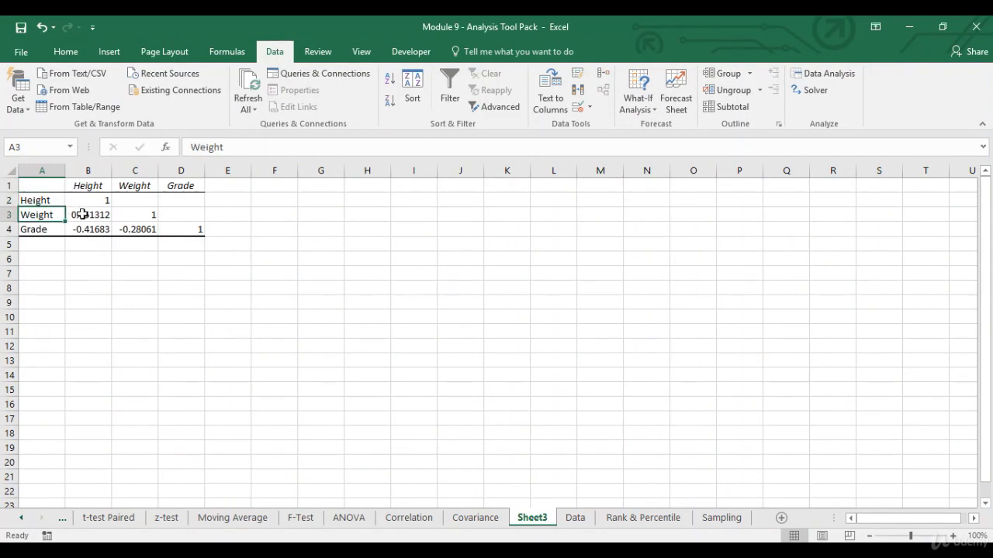
{"action": "left_click", "coordinate": [84, 216]}
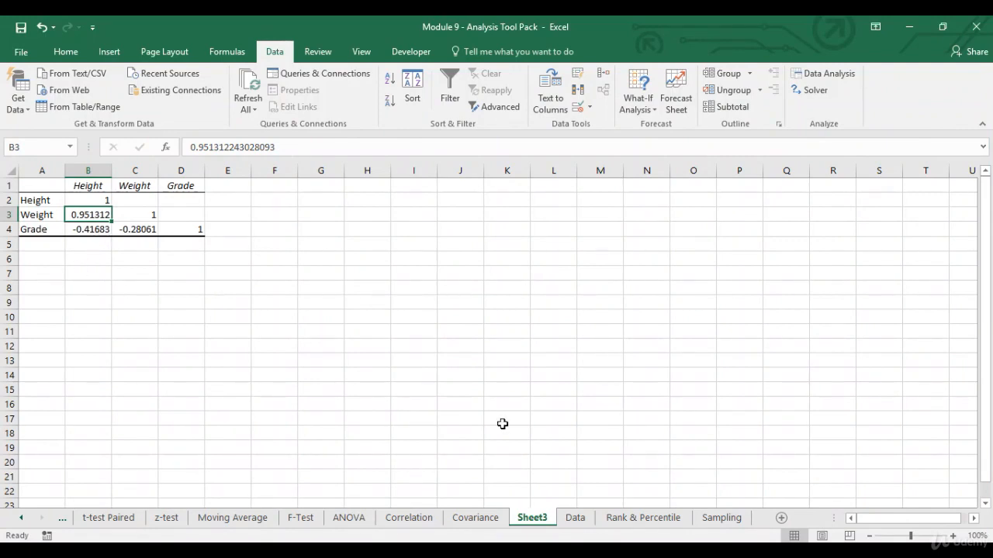
{"action": "left_click", "coordinate": [575, 518]}
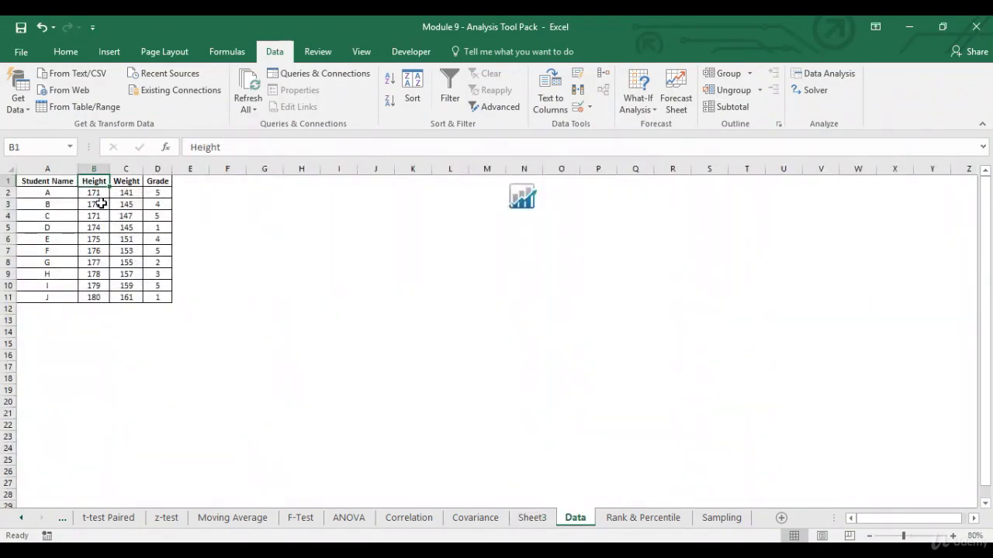
{"action": "left_click", "coordinate": [104, 300]}
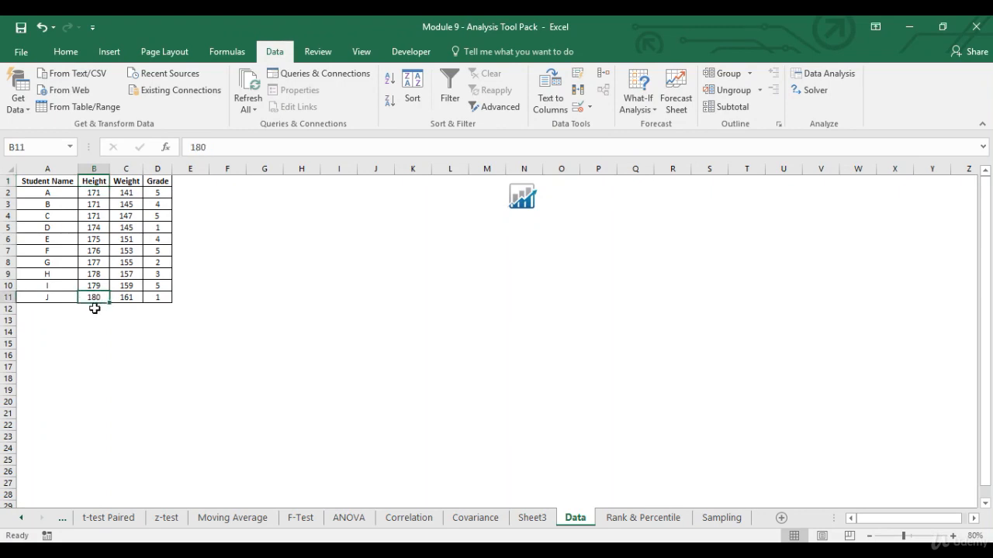
{"action": "left_click", "coordinate": [128, 296]}
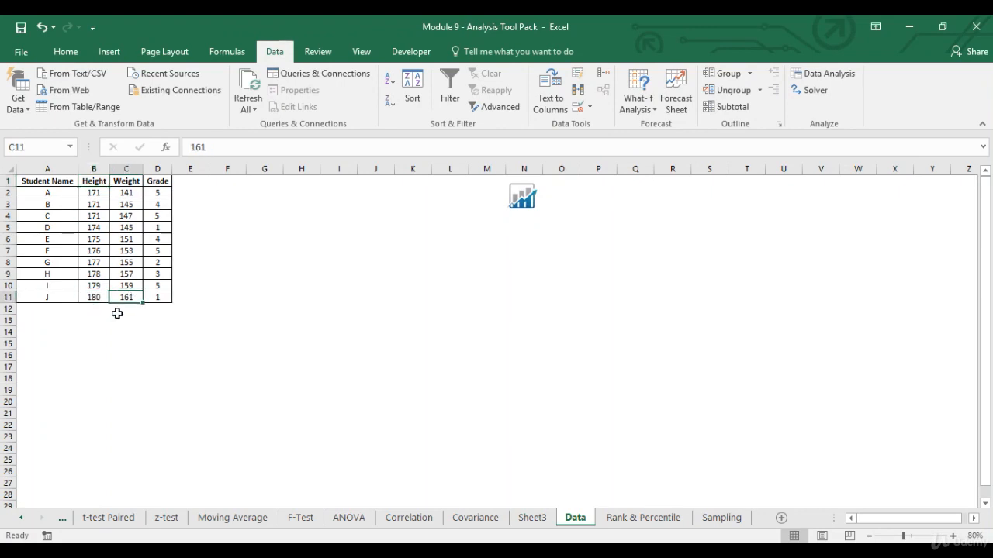
{"action": "left_click", "coordinate": [89, 287]}
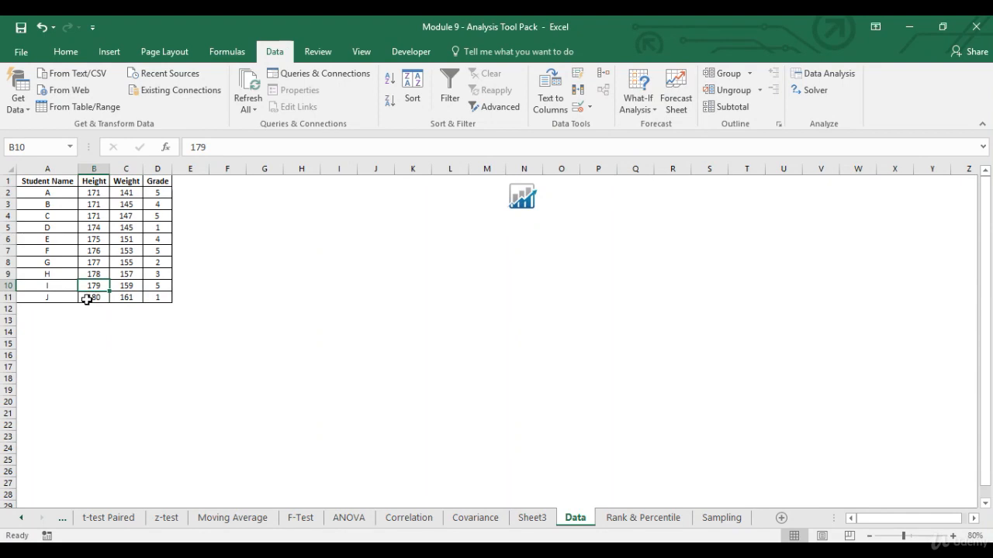
{"action": "left_click", "coordinate": [126, 286]}
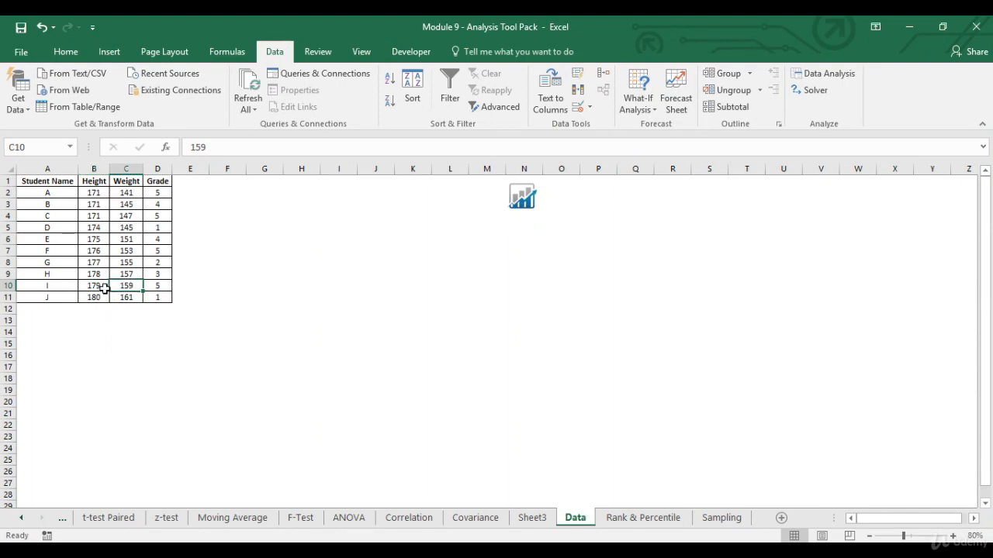
{"action": "left_click", "coordinate": [103, 195]}
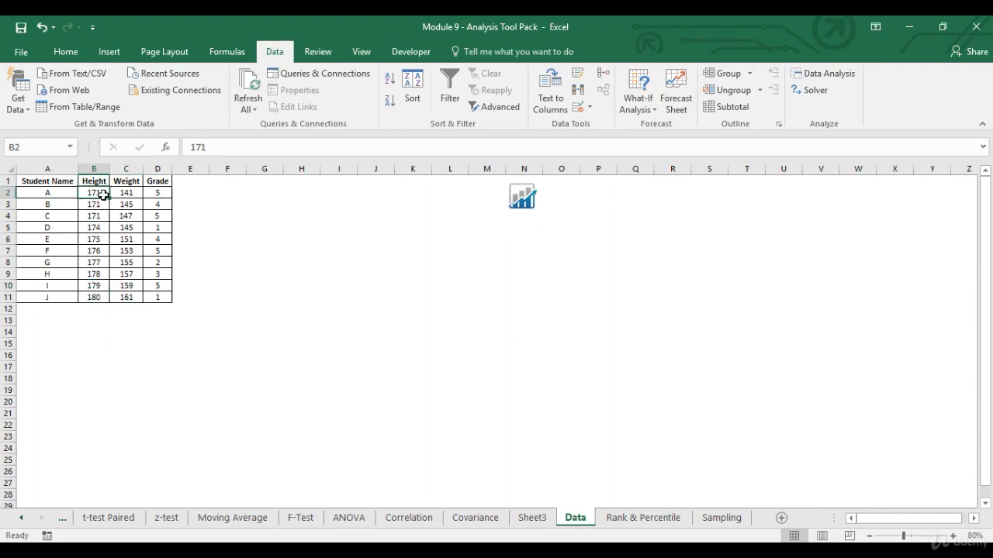
{"action": "left_click", "coordinate": [127, 194]}
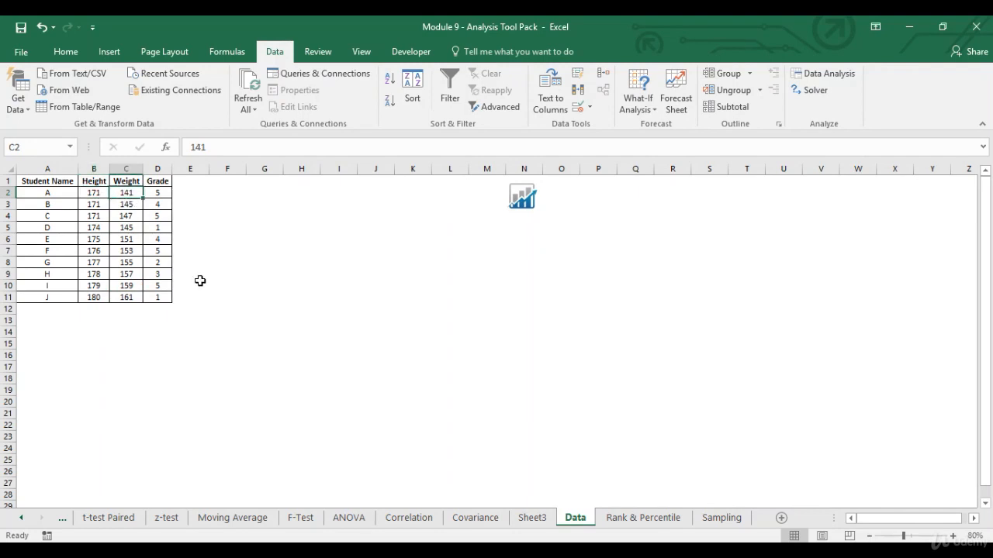
Step: On Sheet3, inspect the Height–Grade (-0.41683) and Weight–Grade (-0.28061) coefficients
{"action": "left_click", "coordinate": [532, 518]}
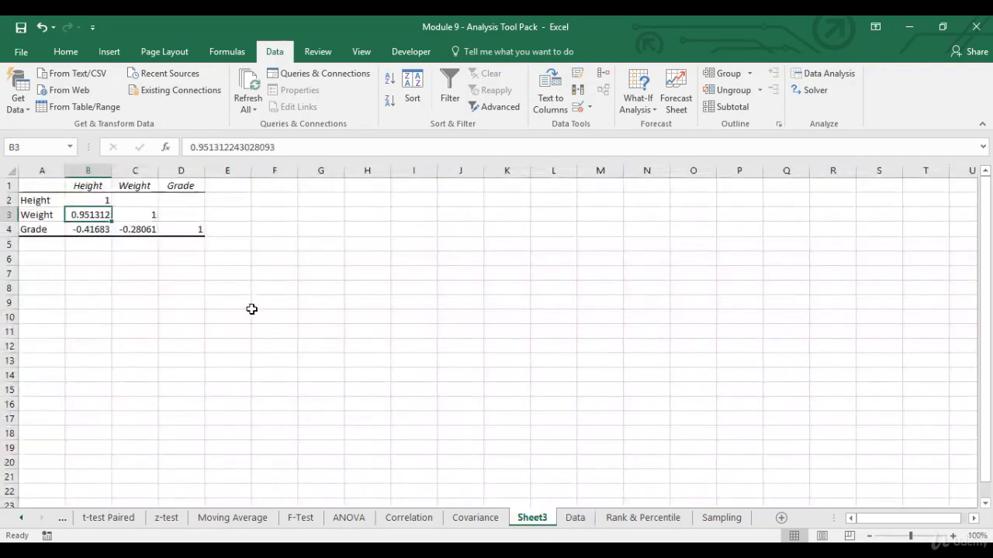
{"action": "left_click", "coordinate": [94, 229]}
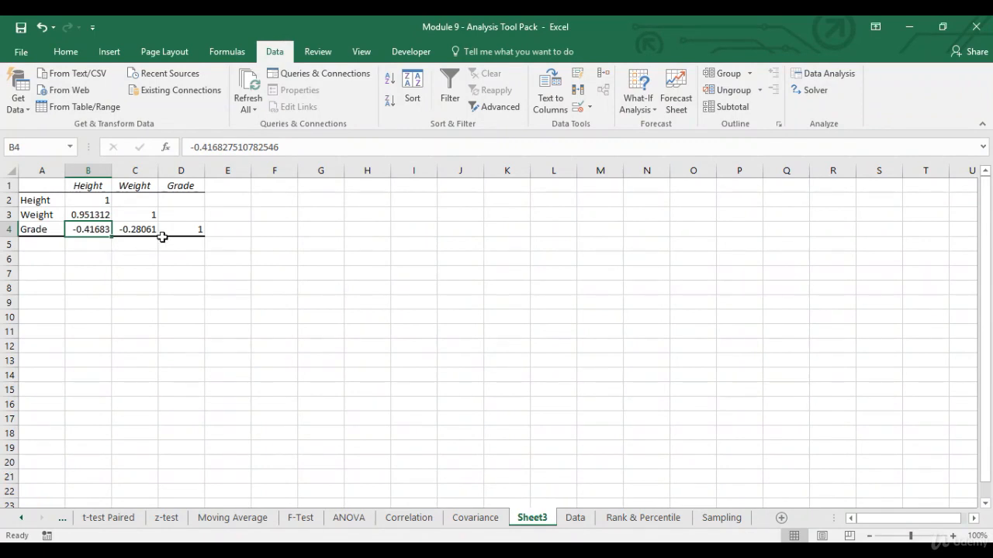
{"action": "left_click", "coordinate": [150, 189]}
{"action": "left_click", "coordinate": [147, 229]}
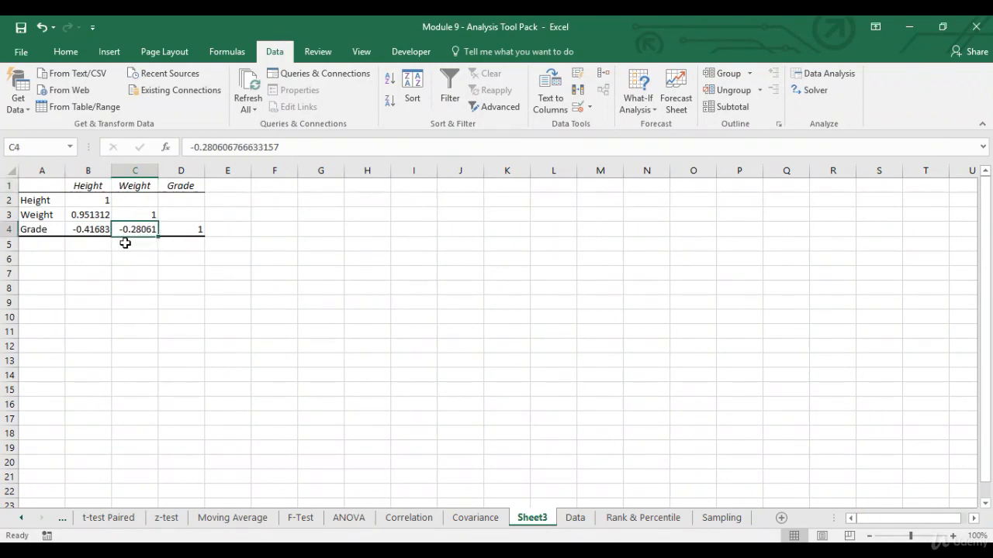
{"action": "left_click", "coordinate": [93, 234]}
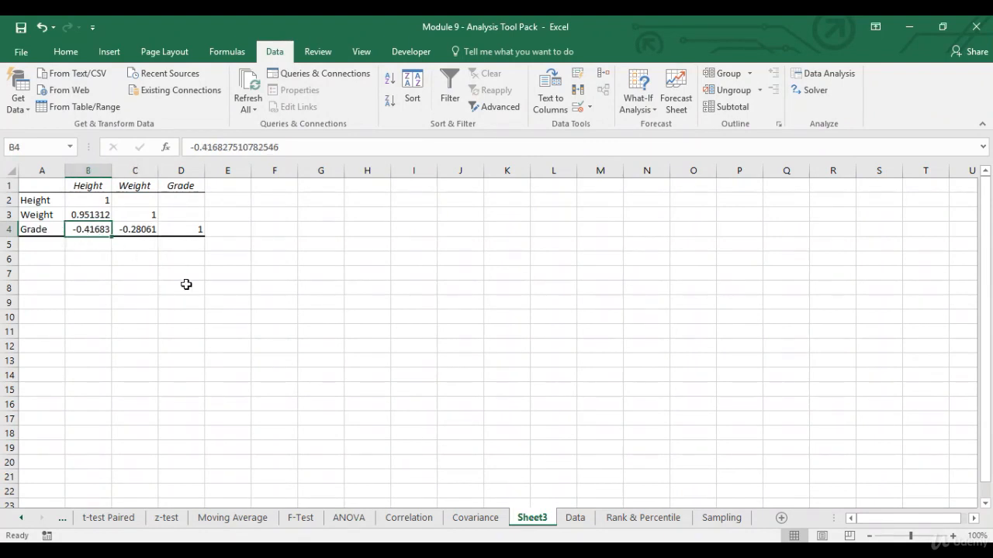
Step: Delete Sheet3 with the correlation matrix
{"action": "right_click", "coordinate": [540, 525]}
{"action": "left_click", "coordinate": [598, 365]}
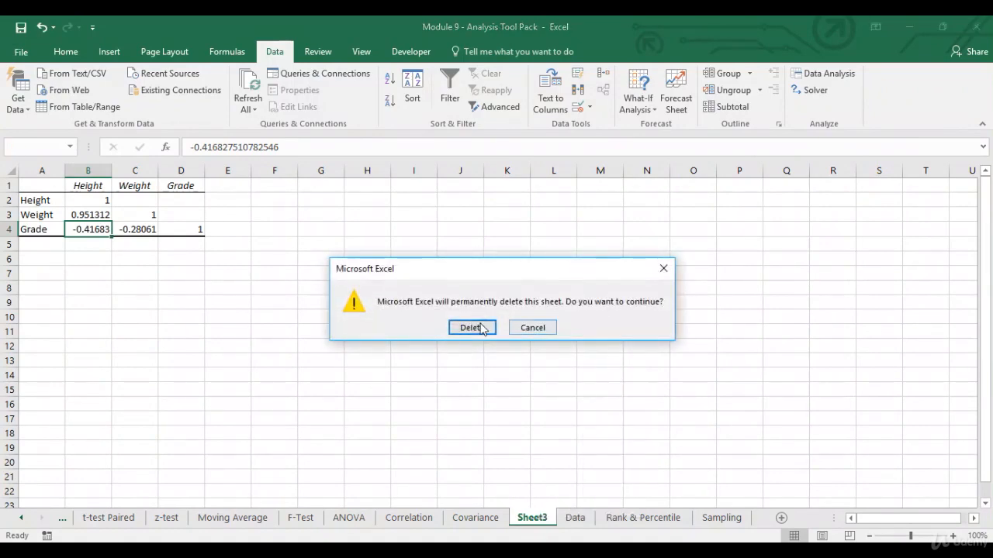
{"action": "left_click", "coordinate": [471, 327]}
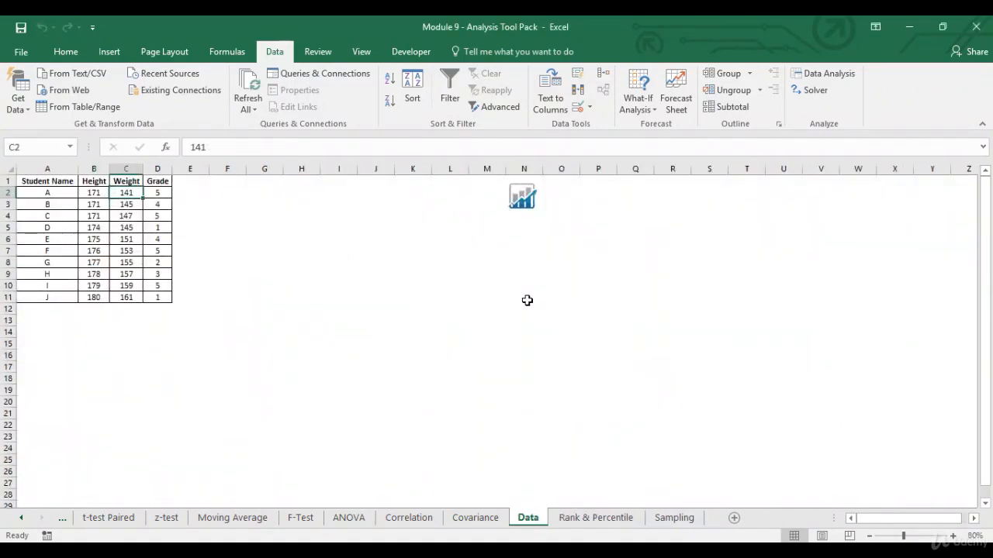
Step: Run Covariance on $B$1:$D$11 with labels in first row, output to a new sheet
{"action": "left_click", "coordinate": [824, 72]}
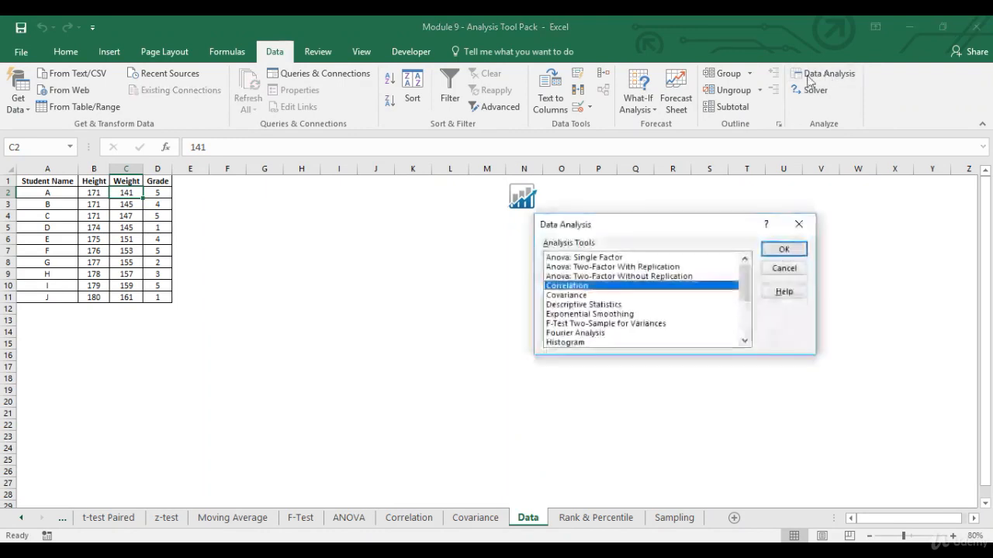
{"action": "left_click", "coordinate": [608, 296]}
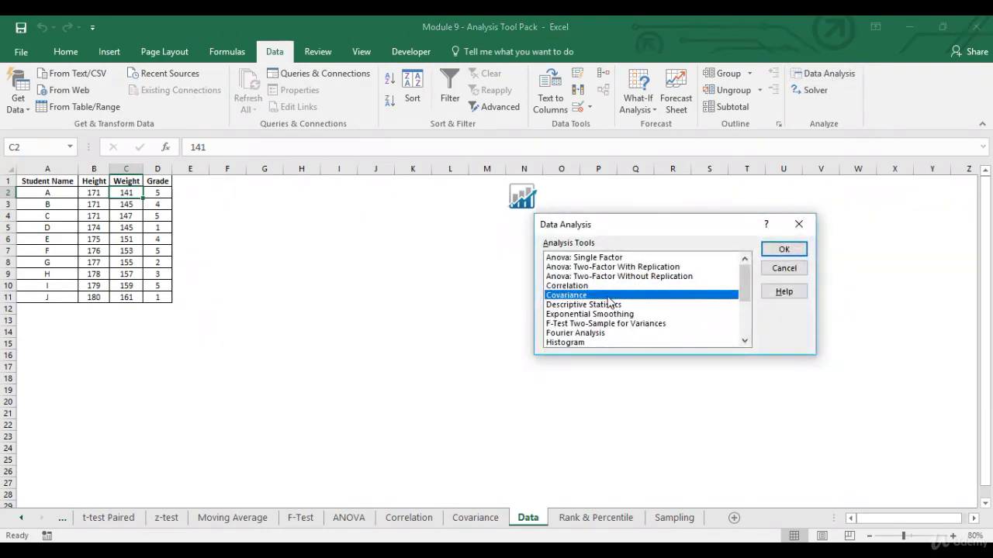
{"action": "left_click", "coordinate": [801, 249]}
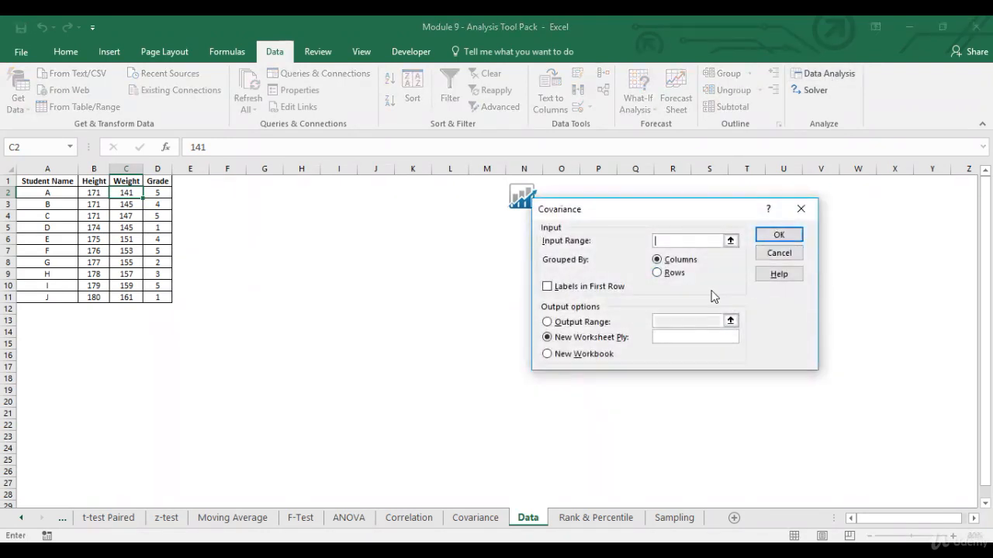
{"action": "left_click", "coordinate": [730, 240]}
{"action": "left_click_drag", "start_coordinate": [94, 181], "coordinate": [147, 297]}
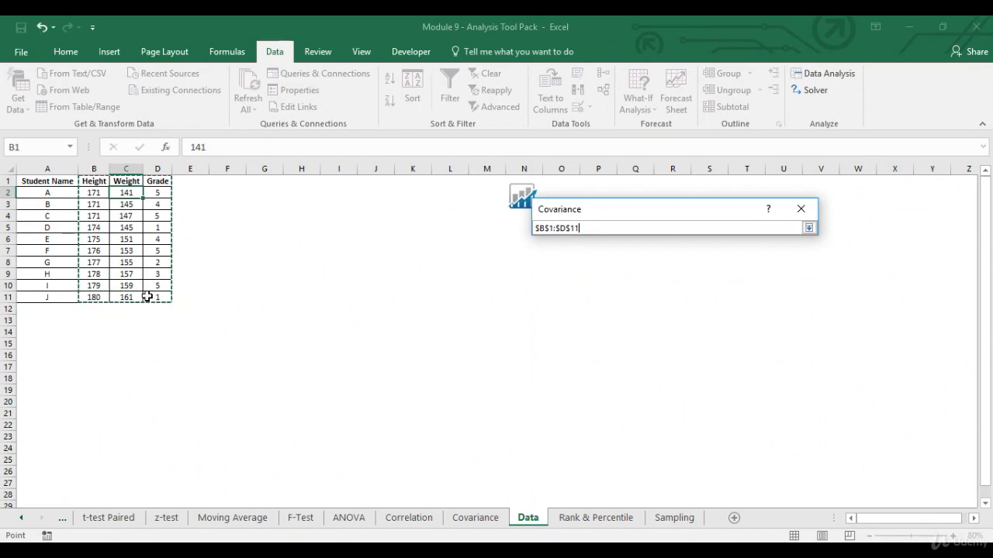
{"action": "left_click", "coordinate": [809, 228]}
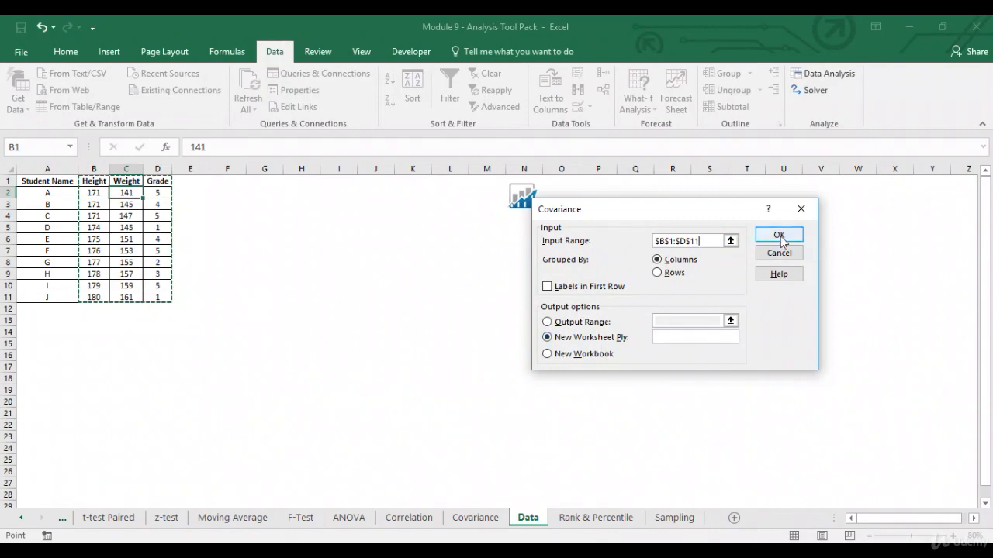
{"action": "left_click", "coordinate": [549, 286]}
{"action": "left_click", "coordinate": [779, 236]}
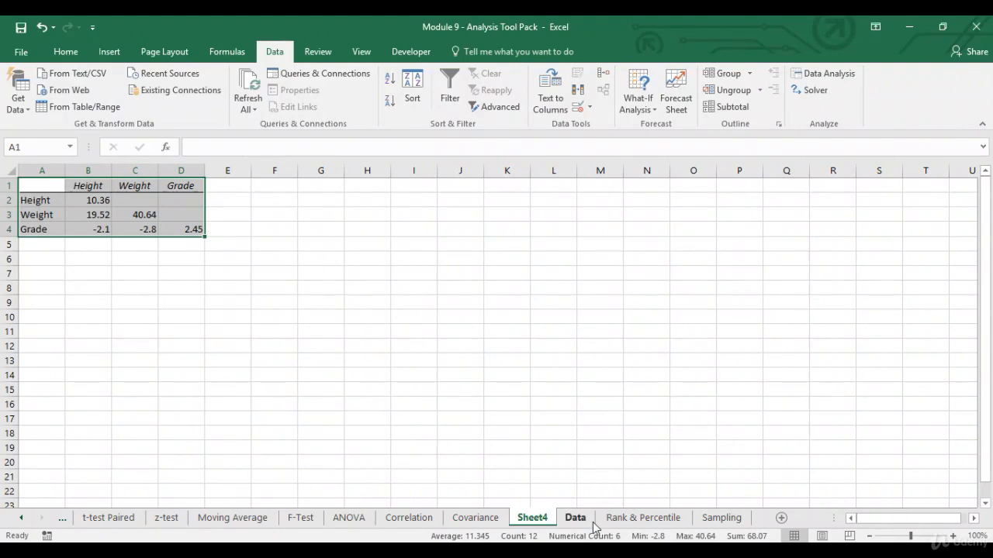
Step: Remove the Sheet4 tab holding the covariance matrix, confirming the permanent deletion
{"action": "right_click", "coordinate": [535, 521]}
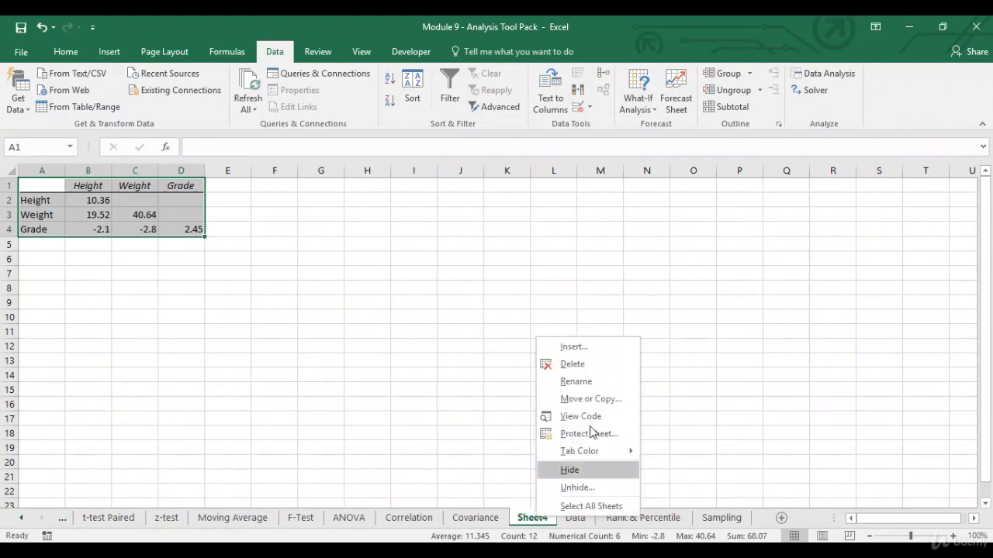
{"action": "left_click", "coordinate": [600, 361]}
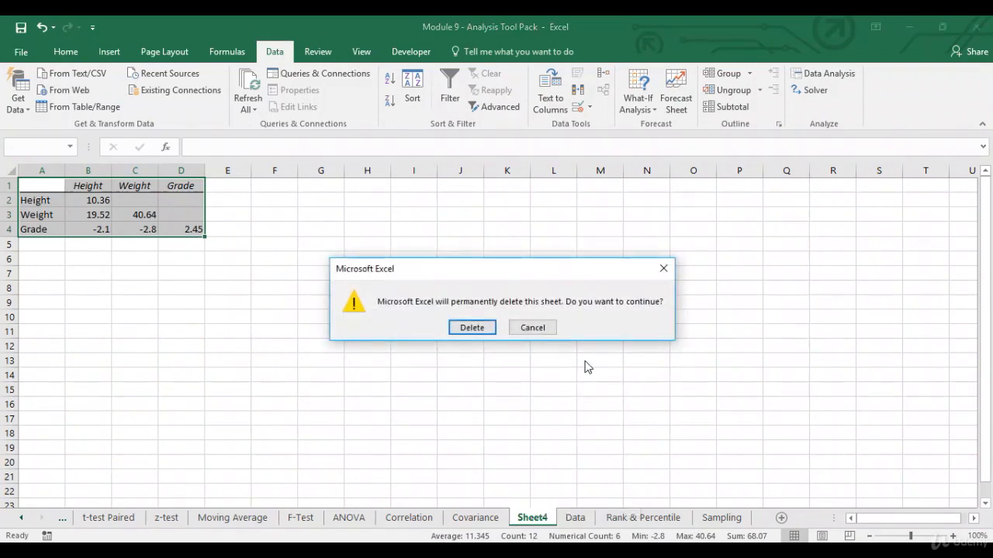
{"action": "left_click", "coordinate": [472, 328]}
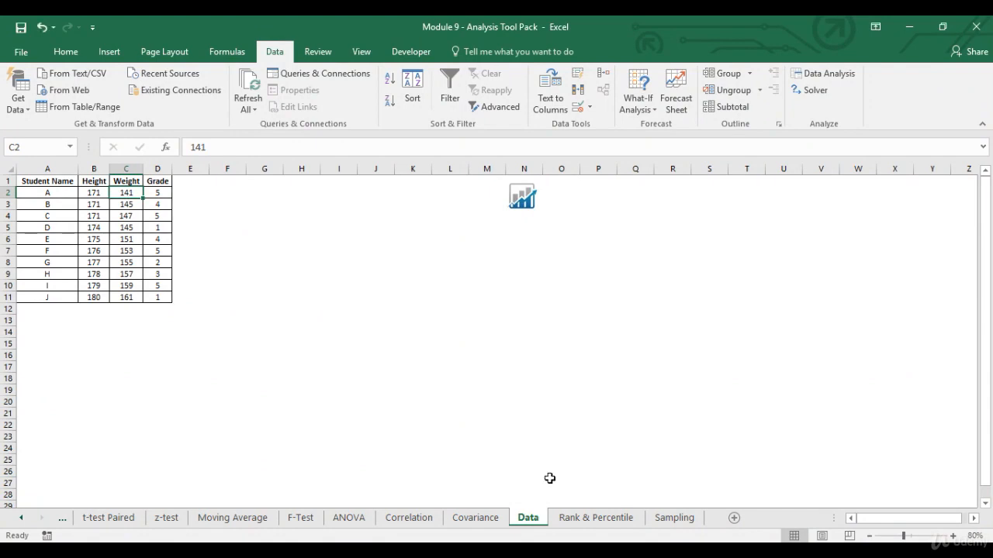
Step: Go to the Rank & Percentile sheet and check its Data column in A1:A21
{"action": "left_click", "coordinate": [594, 520]}
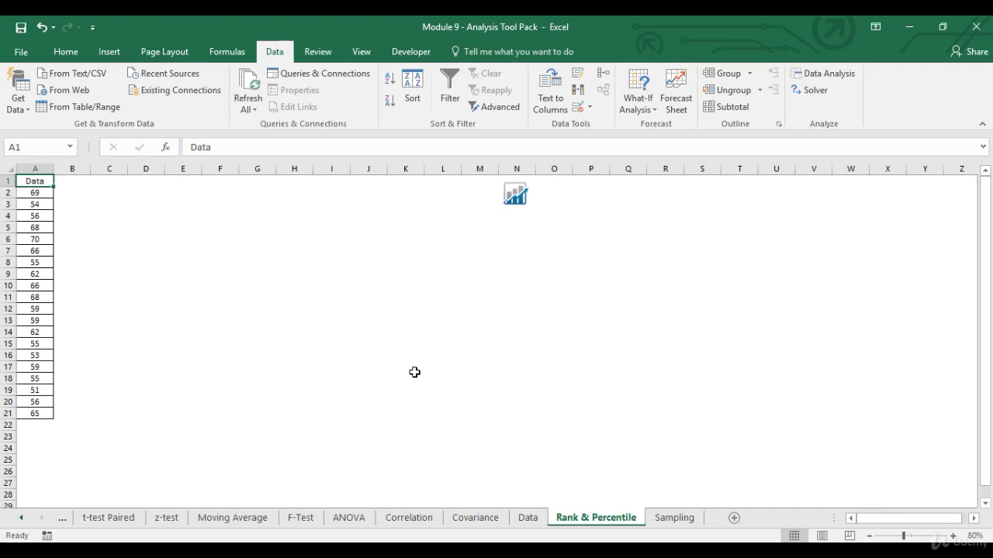
{"action": "key", "text": "Down"}
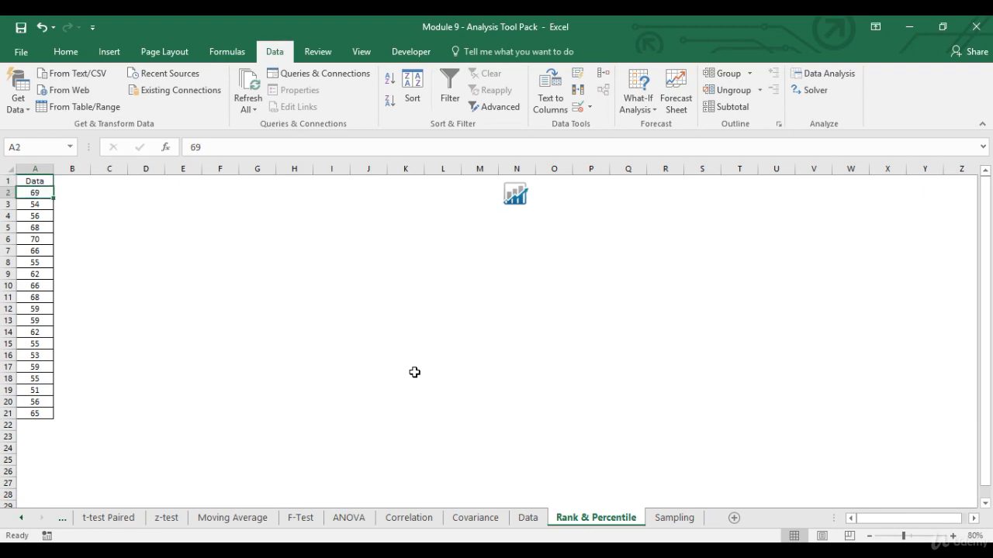
{"action": "key", "text": "ctrl+shift+Down"}
{"action": "key", "text": "ctrl+Home"}
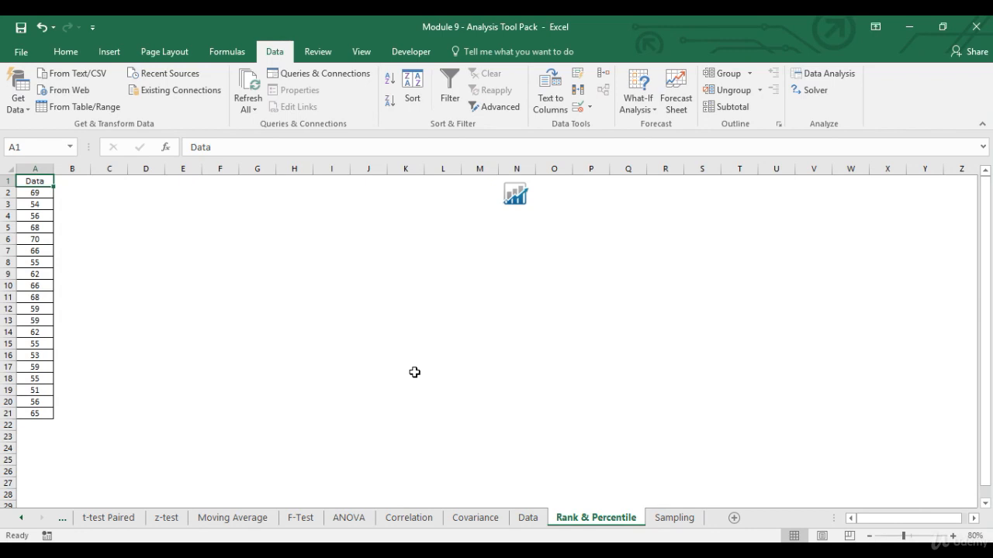
Step: Choose the Rank and Percentile tool from the Data Analysis list
{"action": "left_click", "coordinate": [806, 74]}
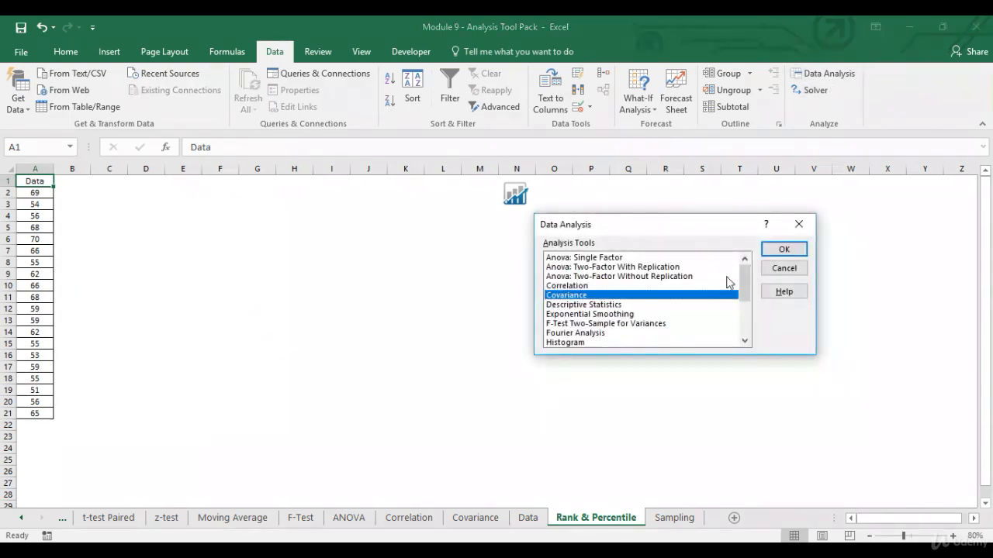
{"action": "left_click", "coordinate": [747, 341]}
{"action": "left_click", "coordinate": [747, 341]}
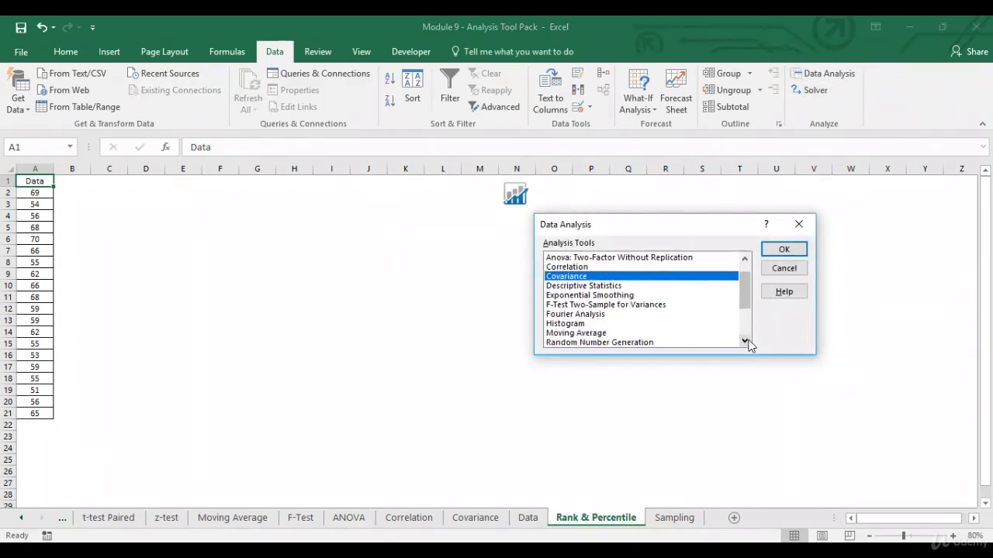
{"action": "left_click", "coordinate": [746, 342]}
{"action": "left_click", "coordinate": [747, 341]}
{"action": "left_click", "coordinate": [609, 334]}
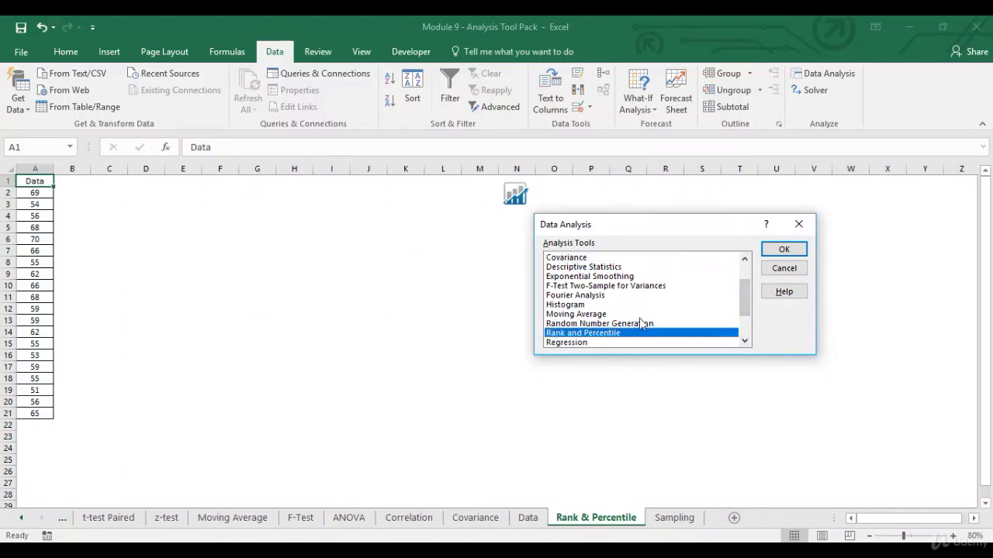
{"action": "left_click", "coordinate": [778, 249]}
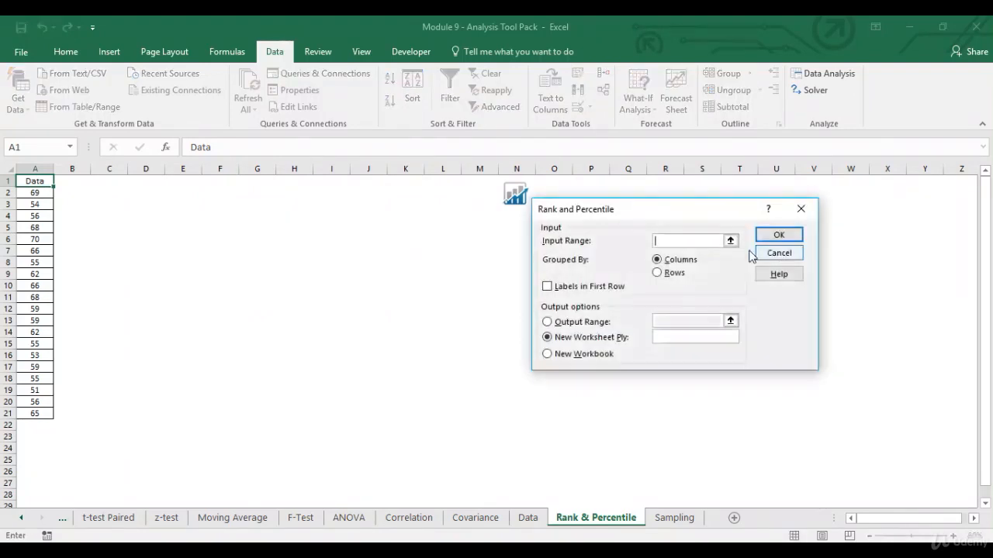
Step: Use input $A$1:$A$21 with labels in the first row and output to $F$1, then run it
{"action": "left_click", "coordinate": [732, 240]}
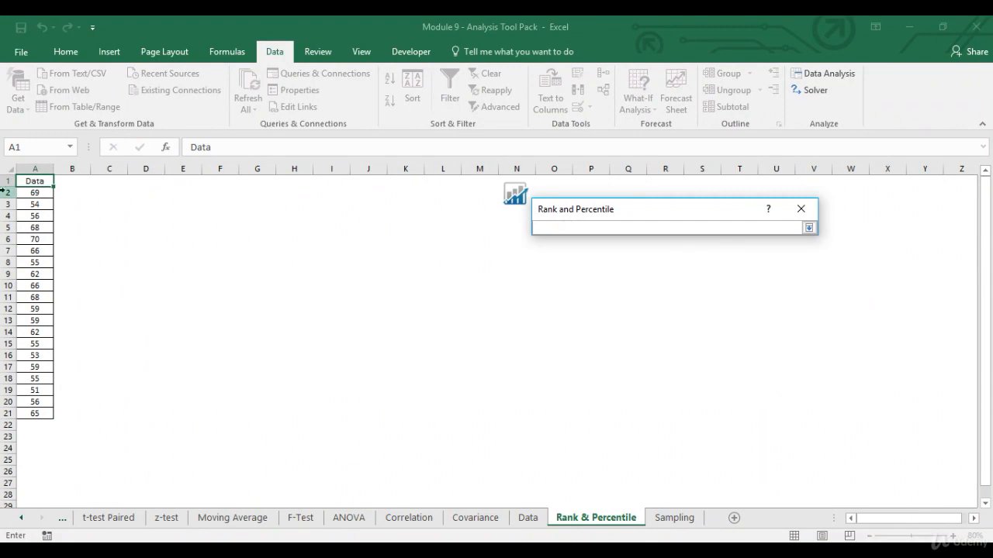
{"action": "left_click_drag", "start_coordinate": [35, 181], "coordinate": [35, 411]}
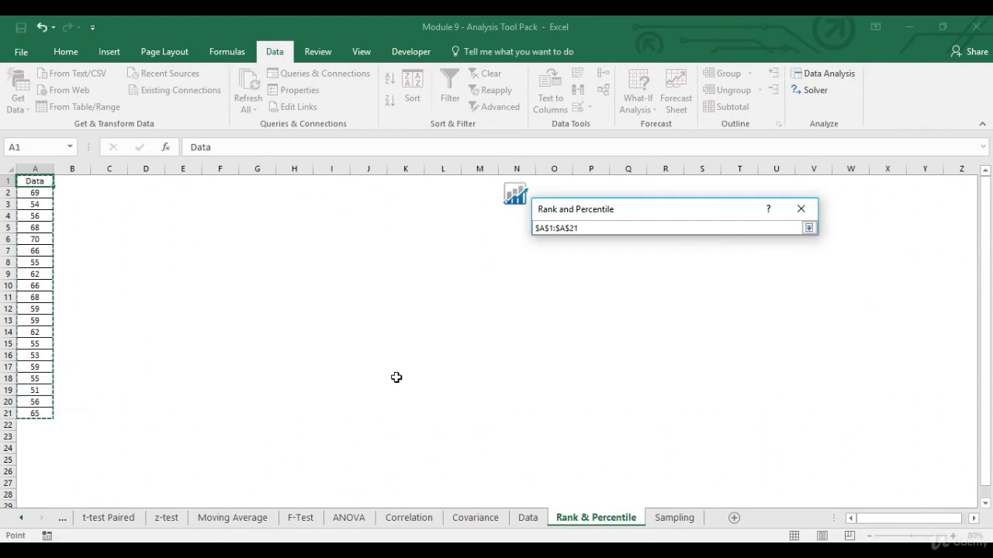
{"action": "left_click", "coordinate": [808, 228]}
{"action": "left_click", "coordinate": [547, 286]}
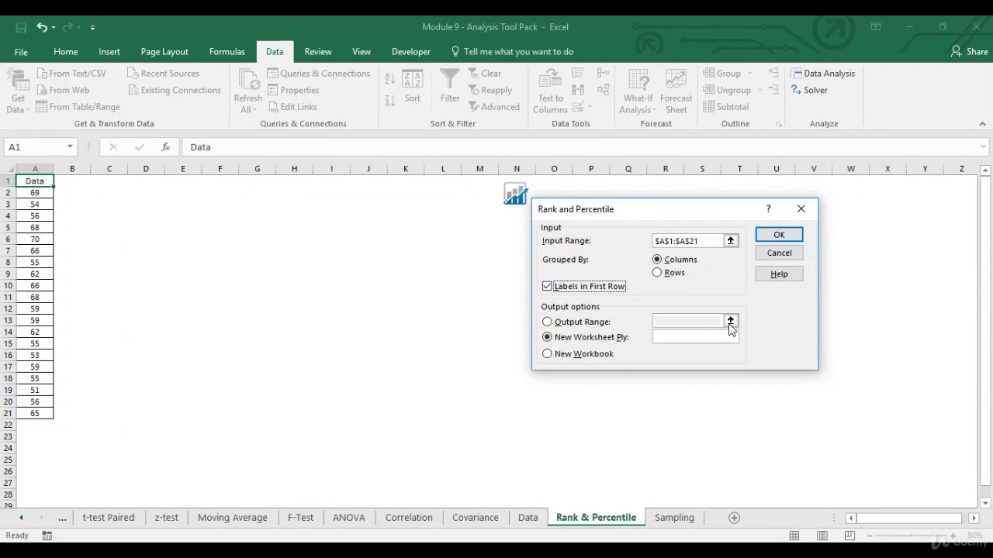
{"action": "left_click", "coordinate": [546, 321]}
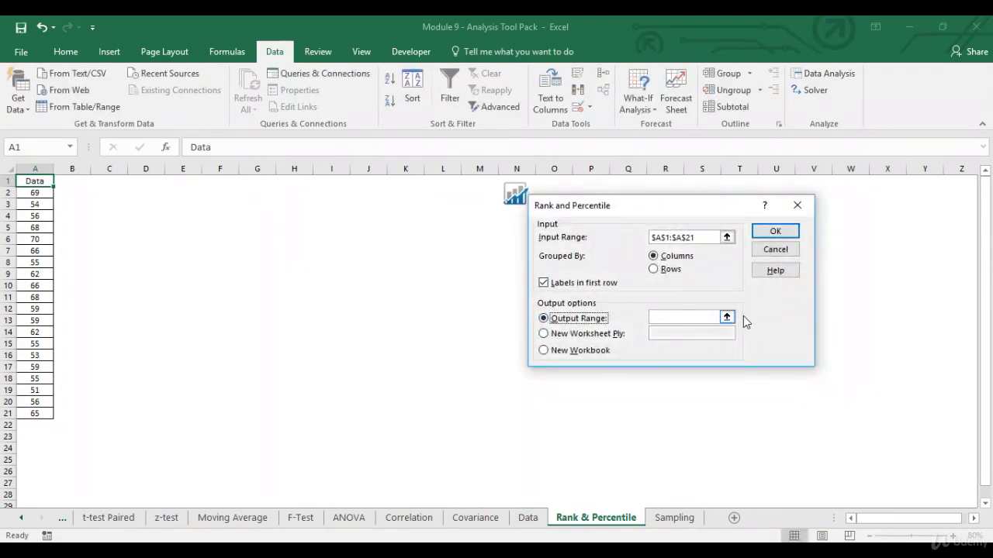
{"action": "left_click", "coordinate": [727, 317]}
{"action": "left_click", "coordinate": [219, 179]}
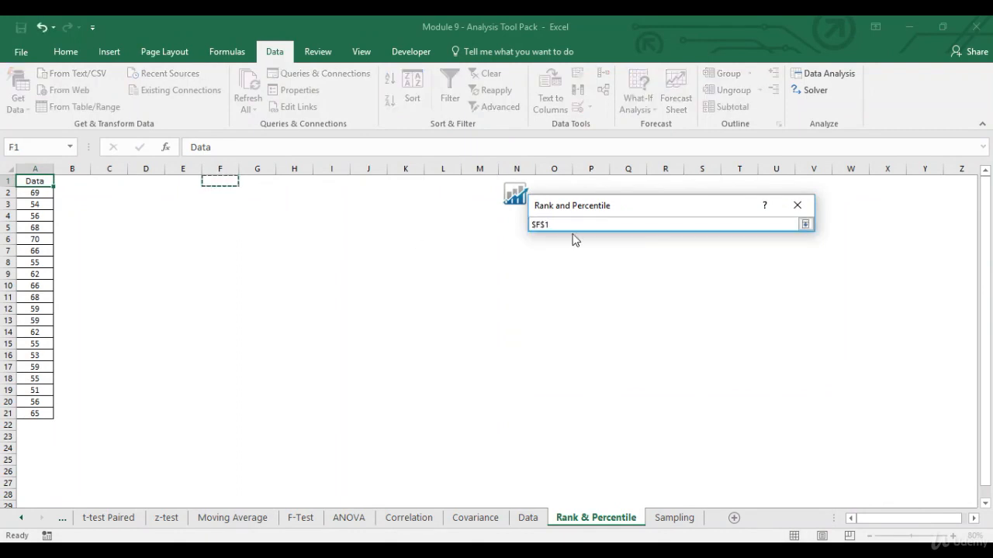
{"action": "left_click", "coordinate": [805, 225]}
{"action": "left_click", "coordinate": [771, 231]}
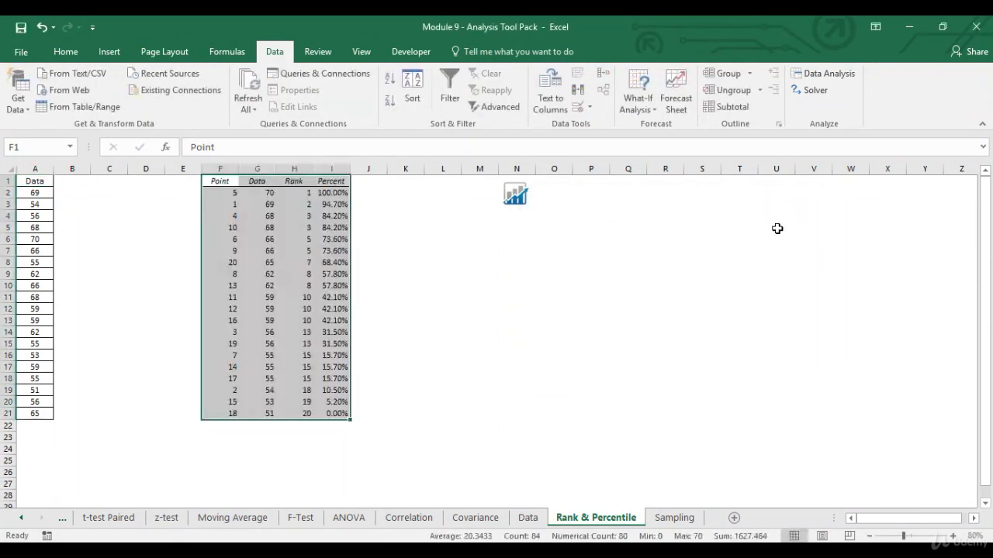
Step: Centre-align the F1:I21 results table, then select the header row F1:I1
{"action": "left_click", "coordinate": [67, 52]}
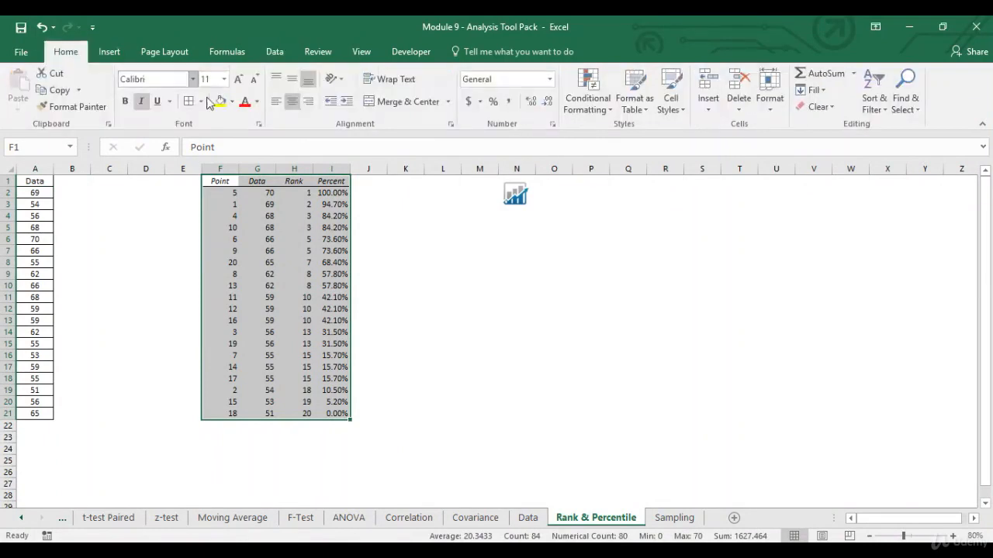
{"action": "left_click", "coordinate": [292, 102]}
{"action": "left_click", "coordinate": [224, 181]}
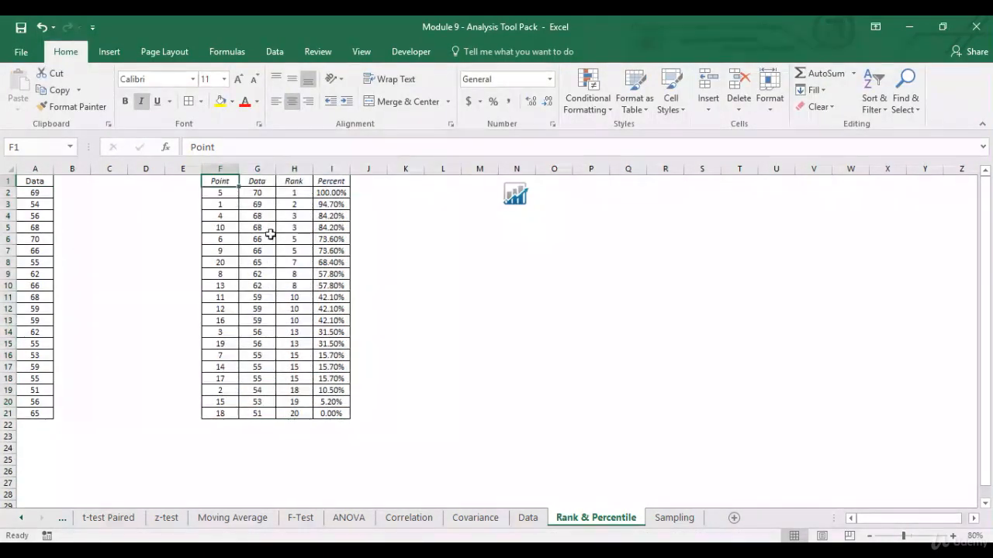
{"action": "left_click", "coordinate": [267, 193]}
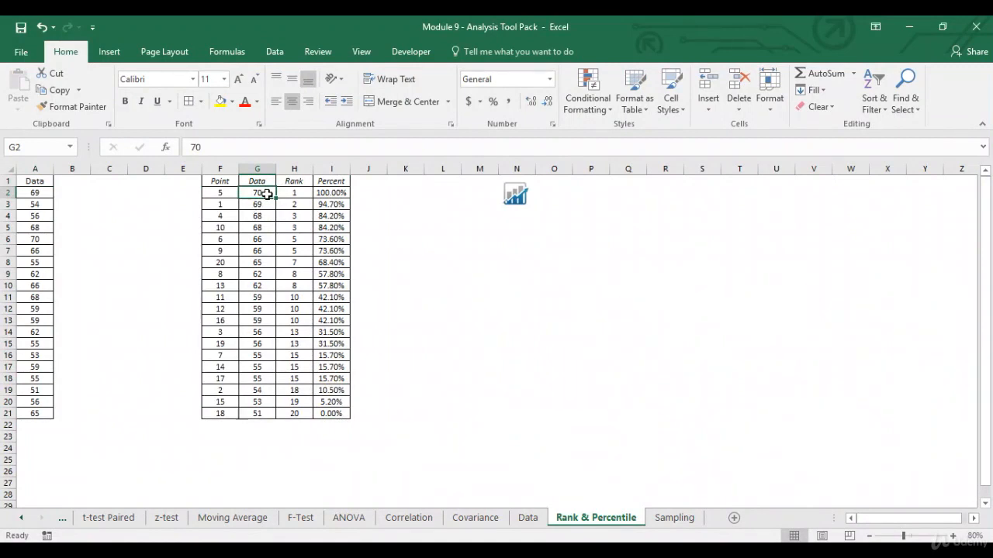
{"action": "left_click", "coordinate": [231, 181]}
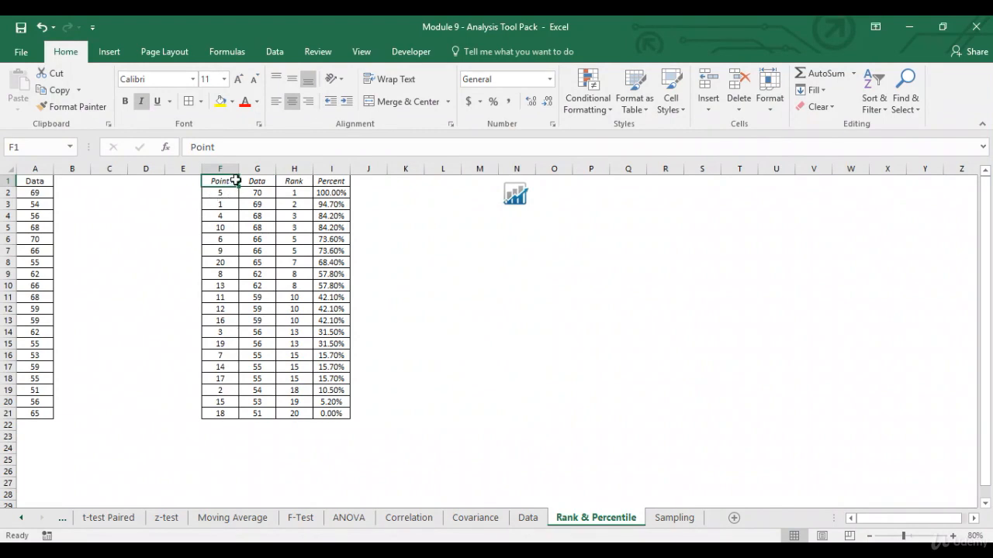
{"action": "left_click_drag", "start_coordinate": [215, 181], "coordinate": [325, 182]}
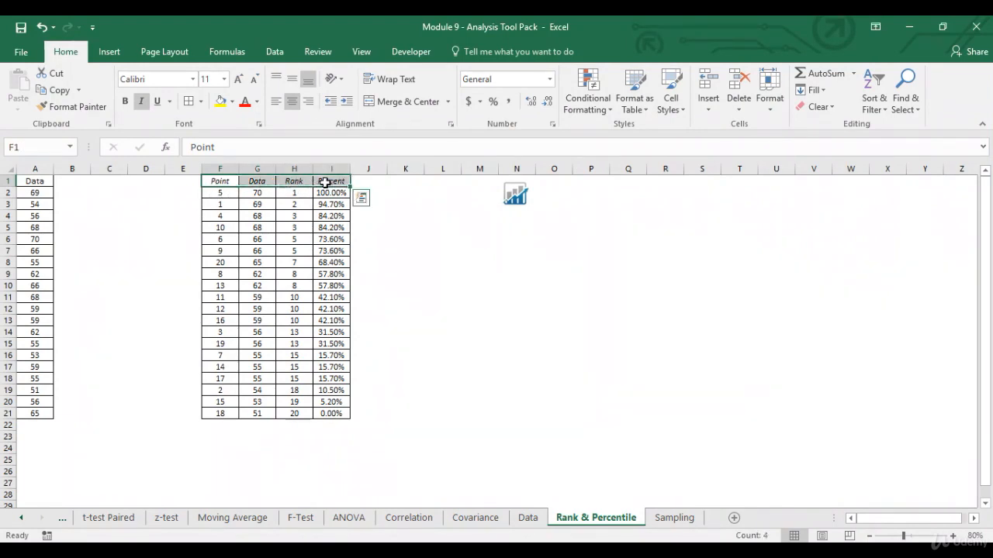
Step: Sort the table by Data from largest to smallest, then turn off the filter arrows
{"action": "key", "text": "ctrl+shift+l"}
{"action": "left_click", "coordinate": [232, 181]}
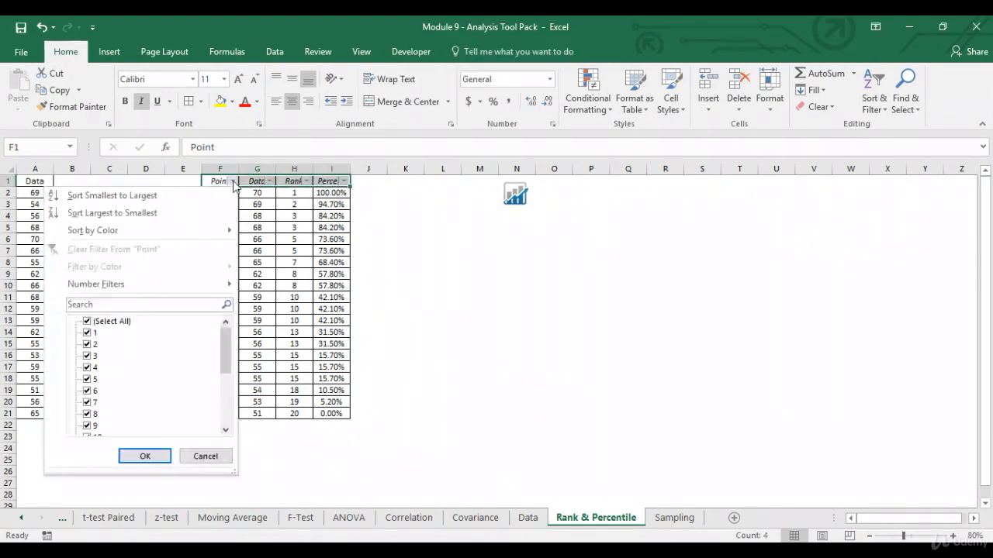
{"action": "left_click", "coordinate": [225, 195]}
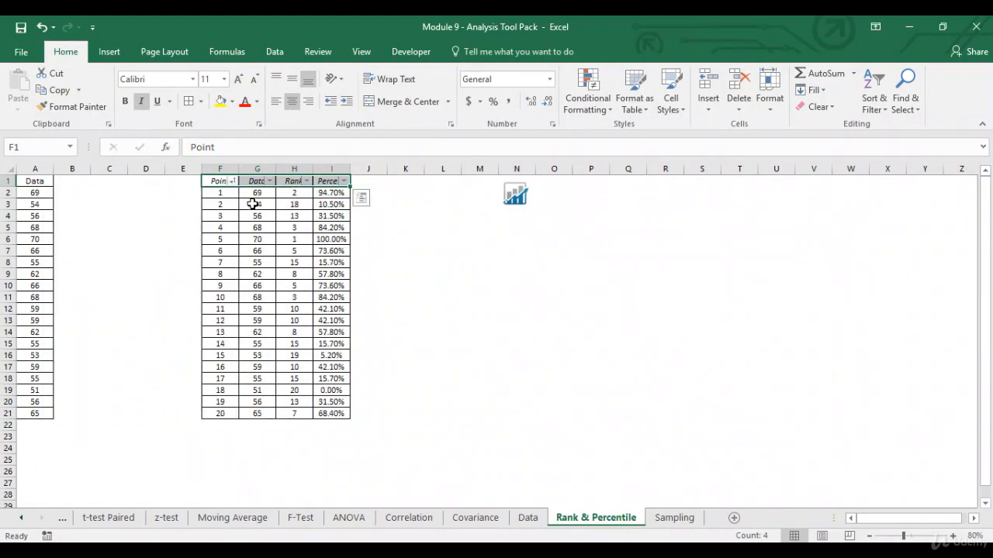
{"action": "left_click", "coordinate": [219, 194]}
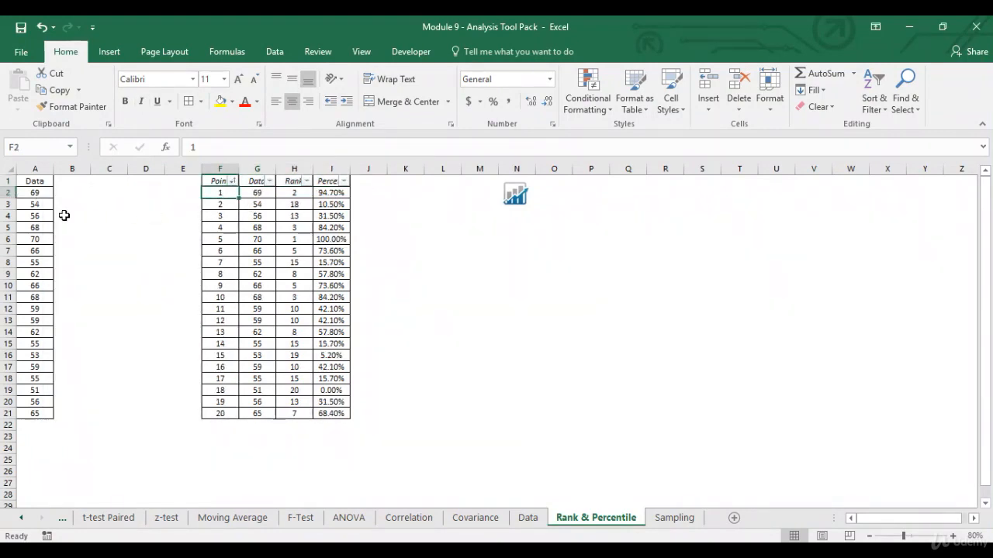
{"action": "left_click", "coordinate": [268, 182]}
{"action": "left_click", "coordinate": [238, 213]}
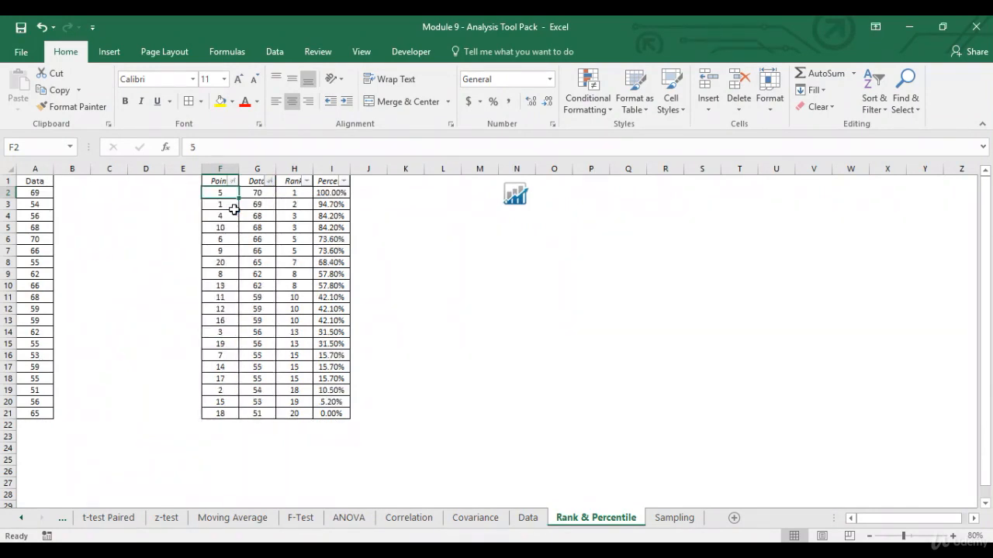
{"action": "left_click", "coordinate": [221, 182]}
{"action": "key", "text": "alt+d"}
{"action": "key", "text": "f"}
{"action": "key", "text": "f"}
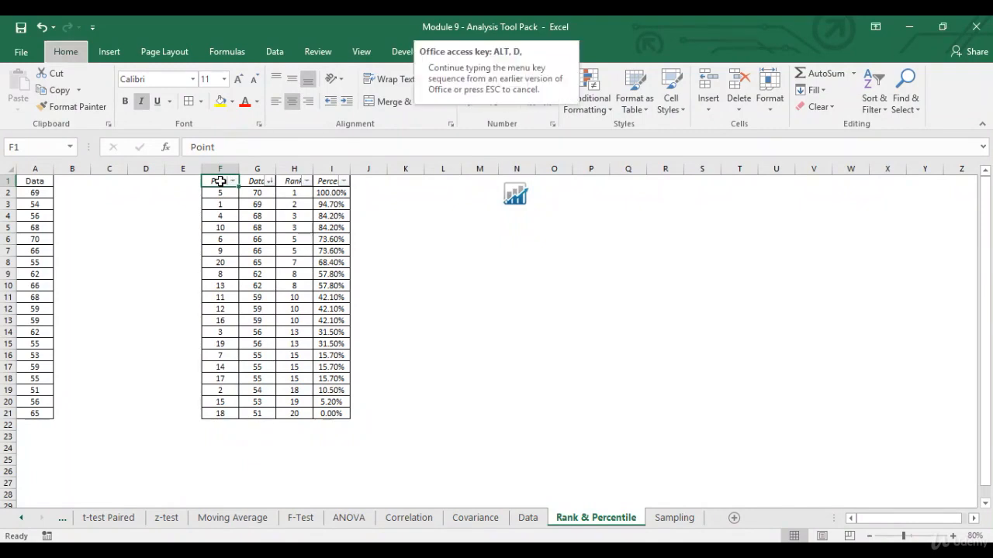
Step: Review the Rank column, highlighting the tied ranks of 3, 5 and 8
{"action": "left_click", "coordinate": [302, 192]}
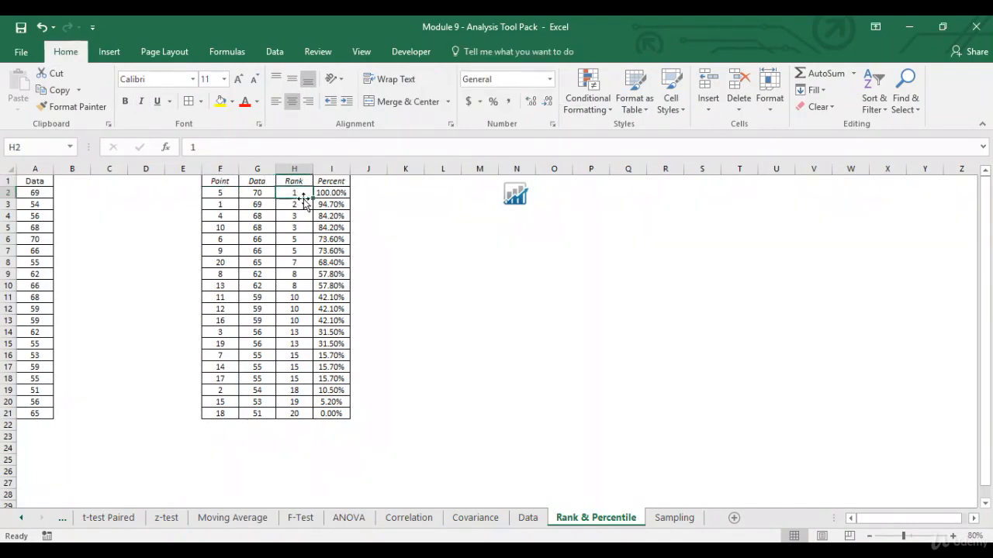
{"action": "left_click", "coordinate": [302, 202]}
{"action": "left_click_drag", "start_coordinate": [263, 215], "coordinate": [304, 227]}
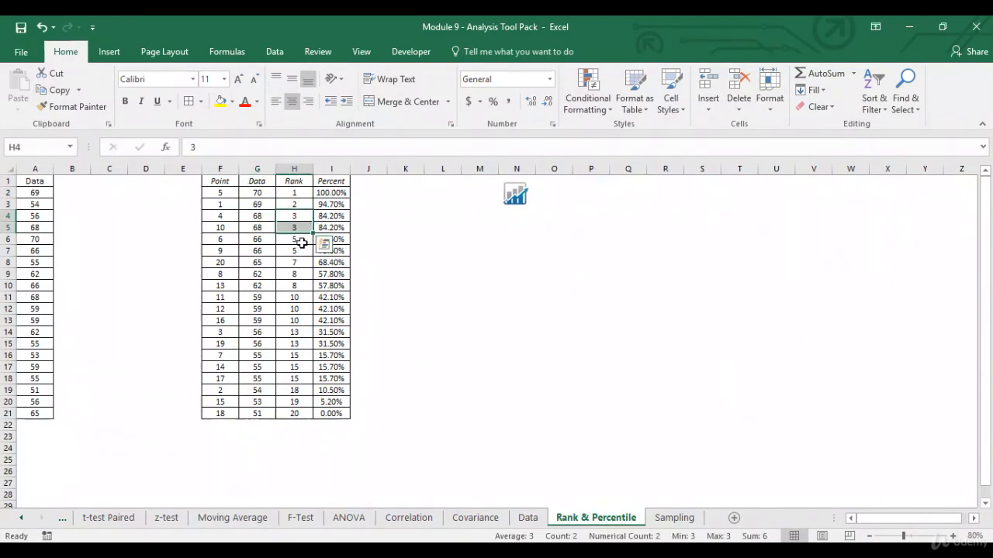
{"action": "left_click", "coordinate": [302, 241]}
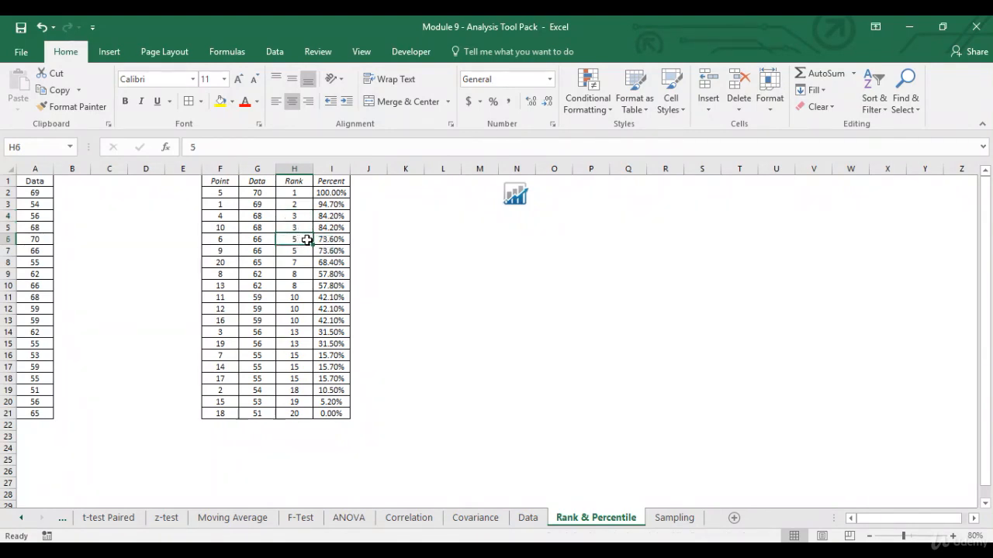
{"action": "left_click_drag", "start_coordinate": [304, 239], "coordinate": [302, 250]}
{"action": "left_click", "coordinate": [304, 262]}
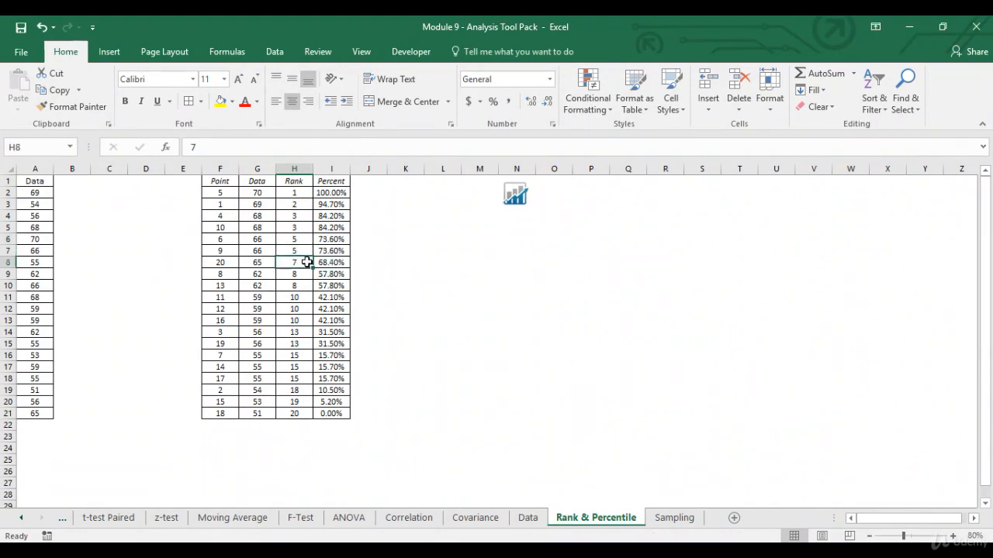
{"action": "left_click_drag", "start_coordinate": [297, 275], "coordinate": [298, 284]}
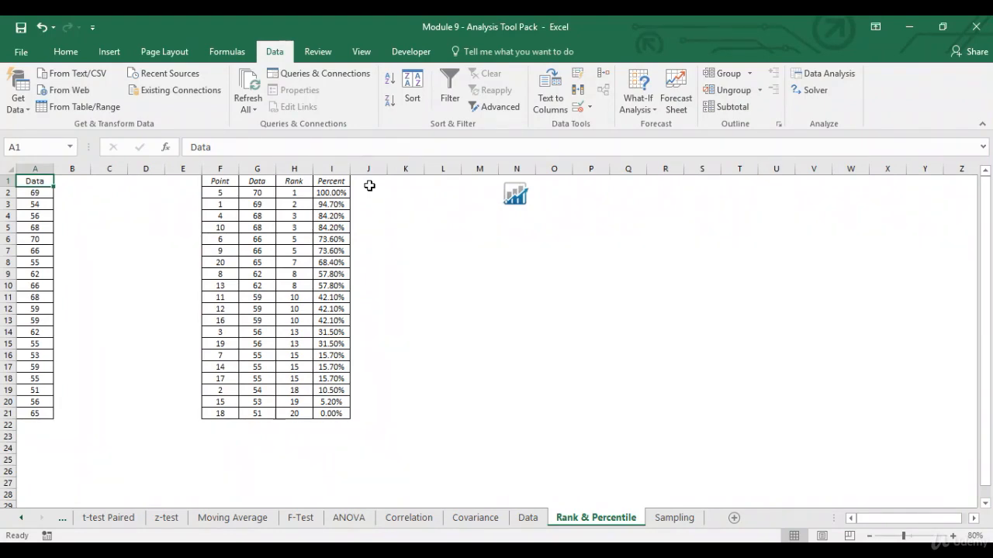
Step: Check the percentiles: 70 at 100%, 69 at 94.7%, and the tied 68s at 84.2%
{"action": "left_click", "coordinate": [388, 194]}
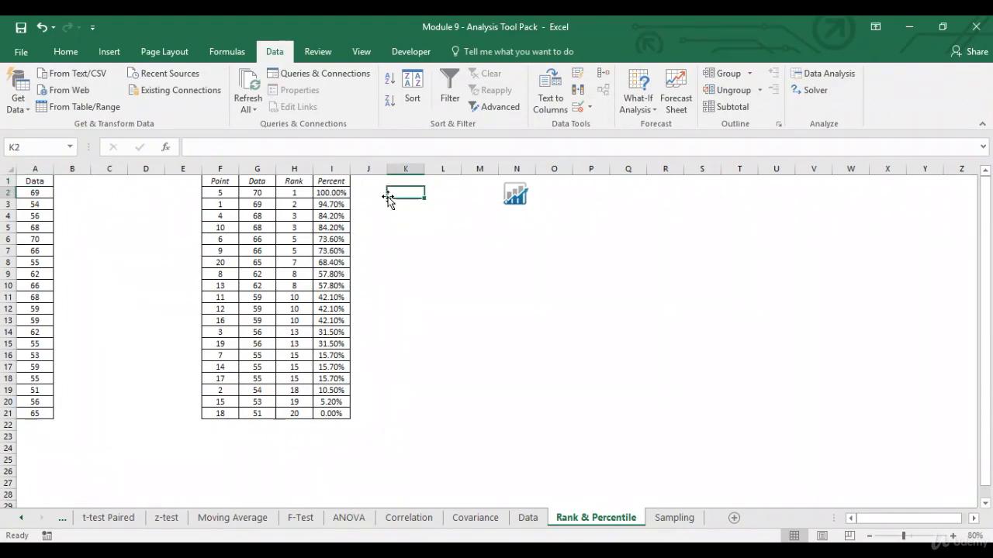
{"action": "left_click", "coordinate": [341, 193]}
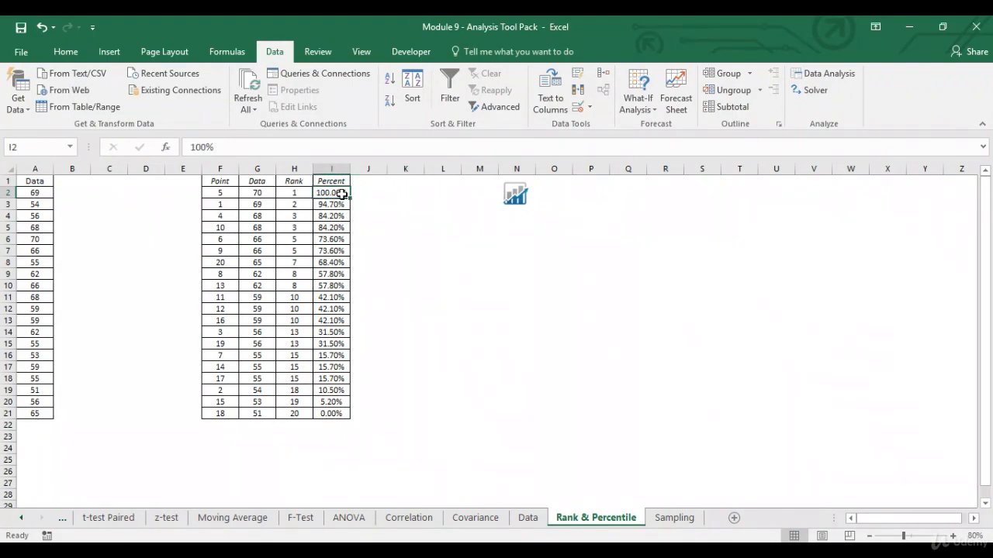
{"action": "left_click", "coordinate": [267, 195]}
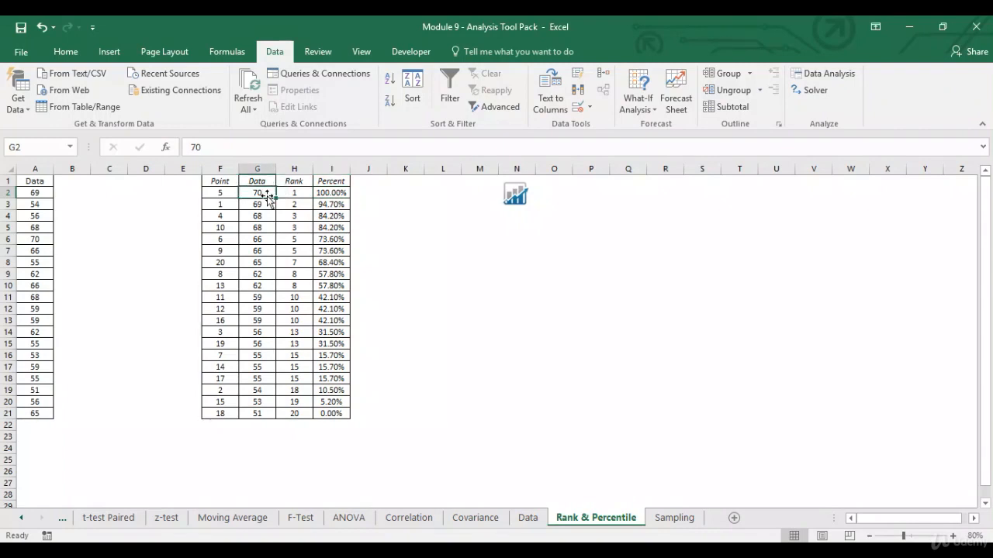
{"action": "left_click", "coordinate": [337, 206]}
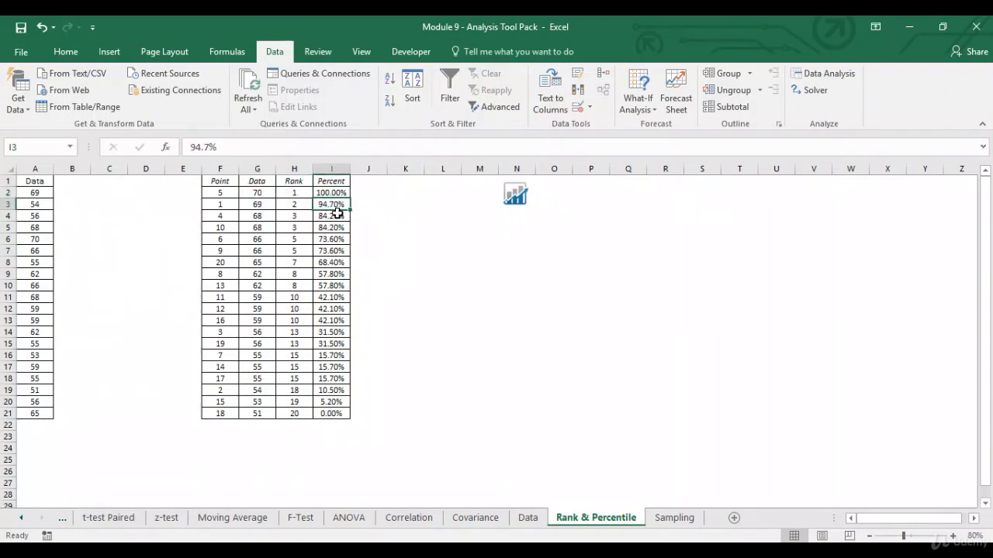
{"action": "left_click", "coordinate": [270, 206]}
{"action": "left_click_drag", "start_coordinate": [270, 205], "coordinate": [260, 227]}
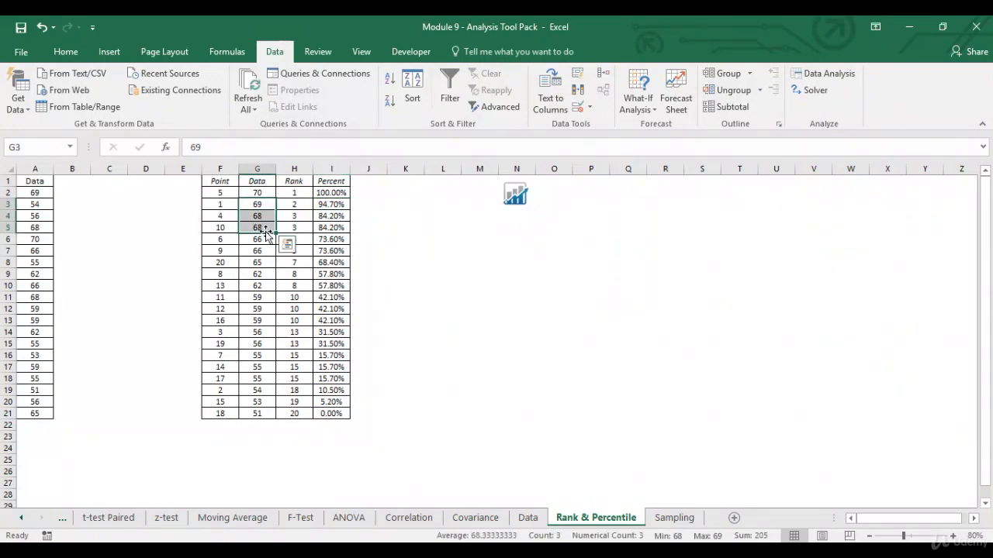
{"action": "left_click", "coordinate": [341, 217]}
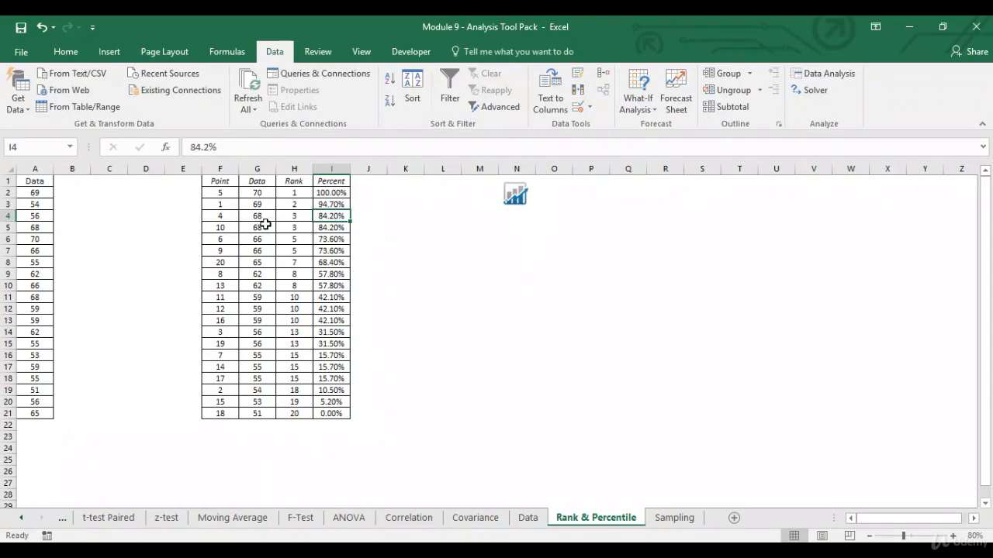
{"action": "left_click", "coordinate": [218, 183]}
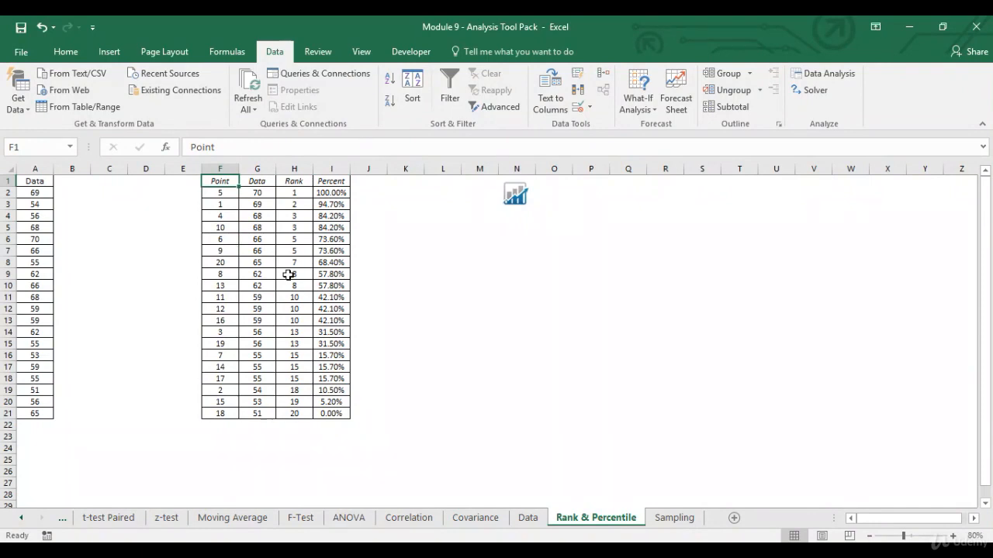
Step: Go to the Sampling sheet and scroll through its 100-value Data column
{"action": "left_click", "coordinate": [673, 517]}
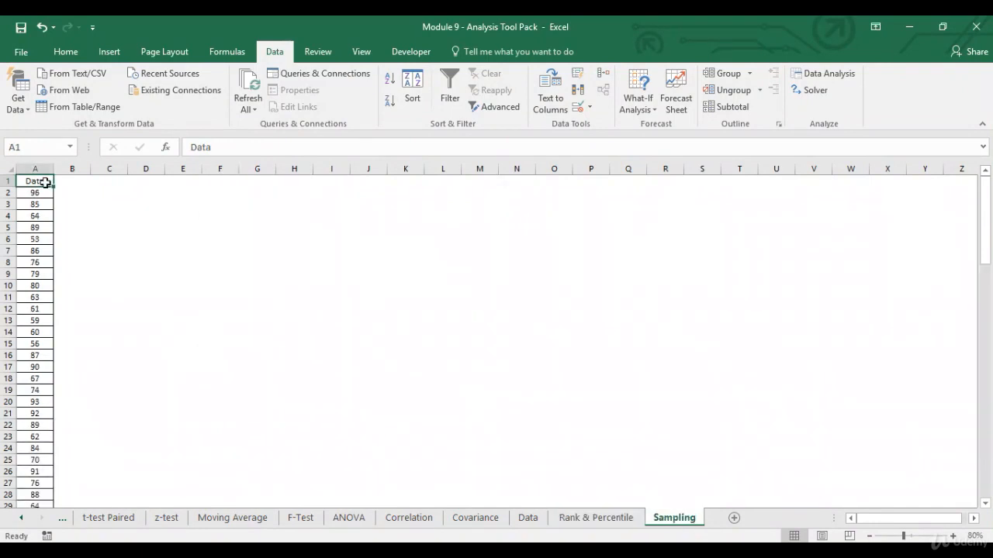
{"action": "scroll", "coordinate": [45, 182], "scroll_direction": "down", "scroll_amount": 8}
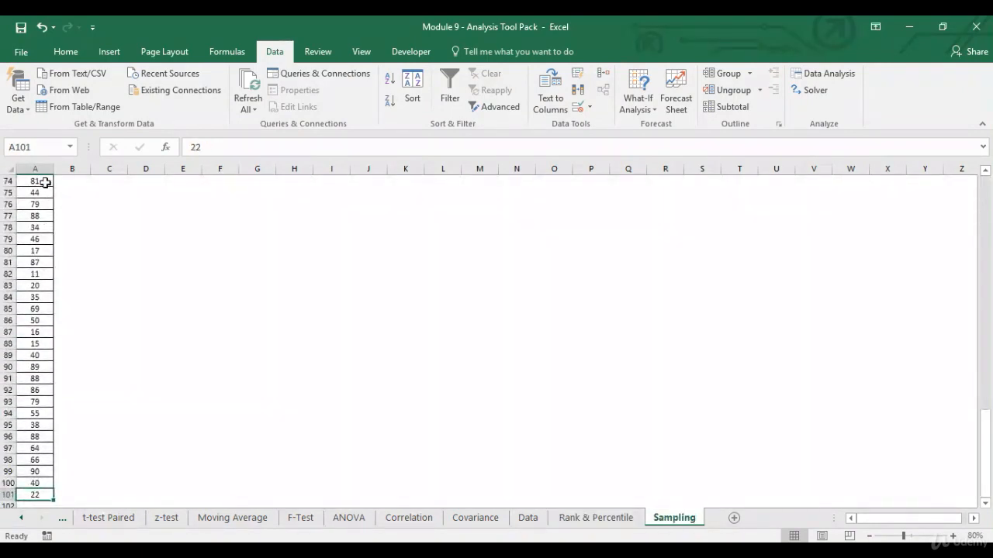
{"action": "scroll", "coordinate": [45, 183], "scroll_direction": "up", "scroll_amount": 8}
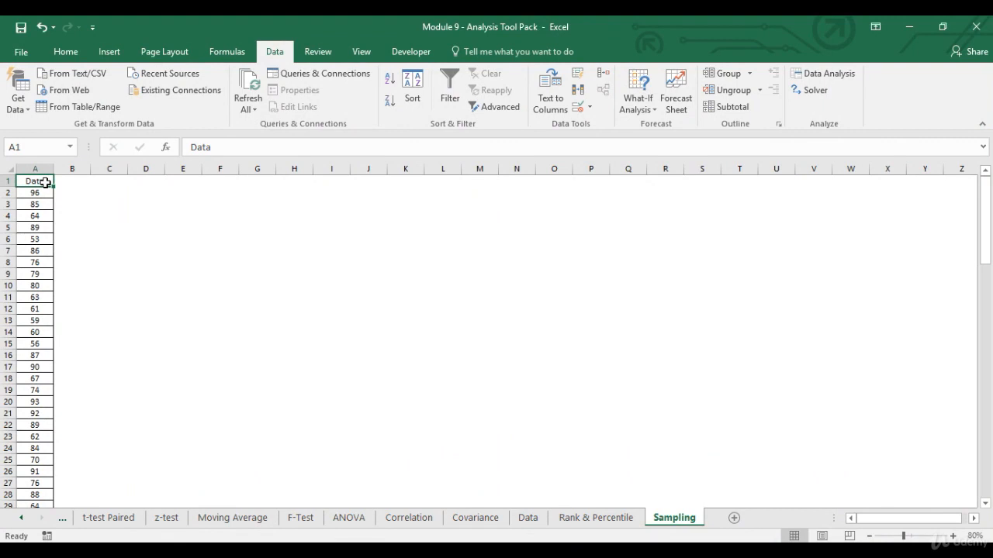
{"action": "left_click", "coordinate": [838, 80]}
Step: Choose the Sampling tool with input range $A$1:$A$101 and labels in the first row
{"action": "left_click", "coordinate": [741, 337]}
{"action": "left_click", "coordinate": [741, 337]}
{"action": "left_click", "coordinate": [741, 336]}
{"action": "left_click", "coordinate": [740, 337]}
{"action": "left_click", "coordinate": [598, 319]}
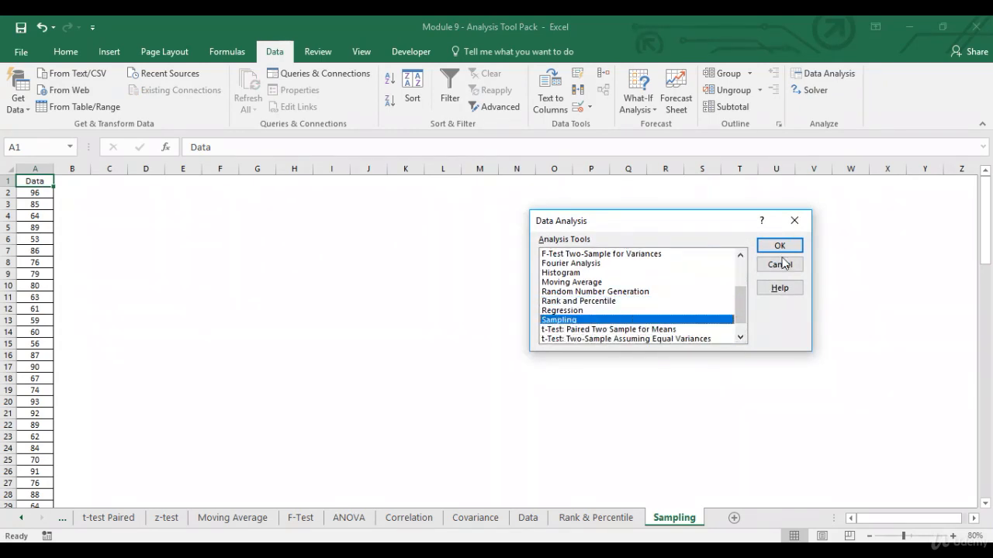
{"action": "left_click", "coordinate": [792, 245]}
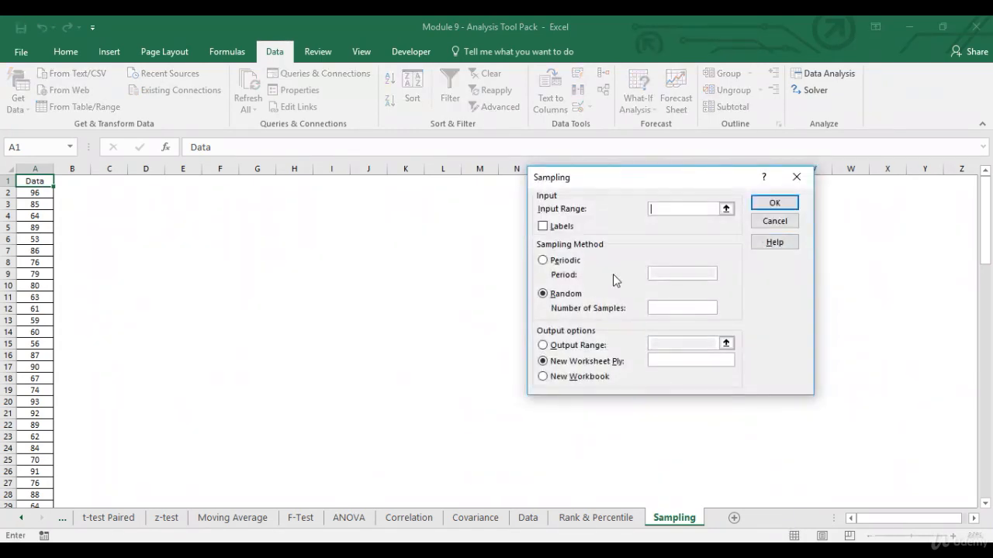
{"action": "left_click", "coordinate": [727, 210]}
{"action": "left_click", "coordinate": [42, 180]}
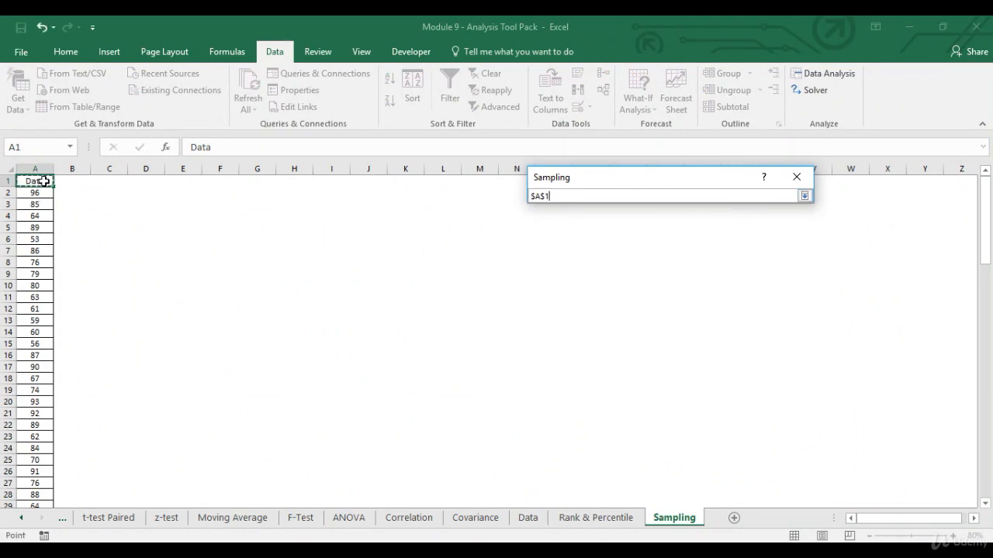
{"action": "key", "text": "ctrl+shift+Down"}
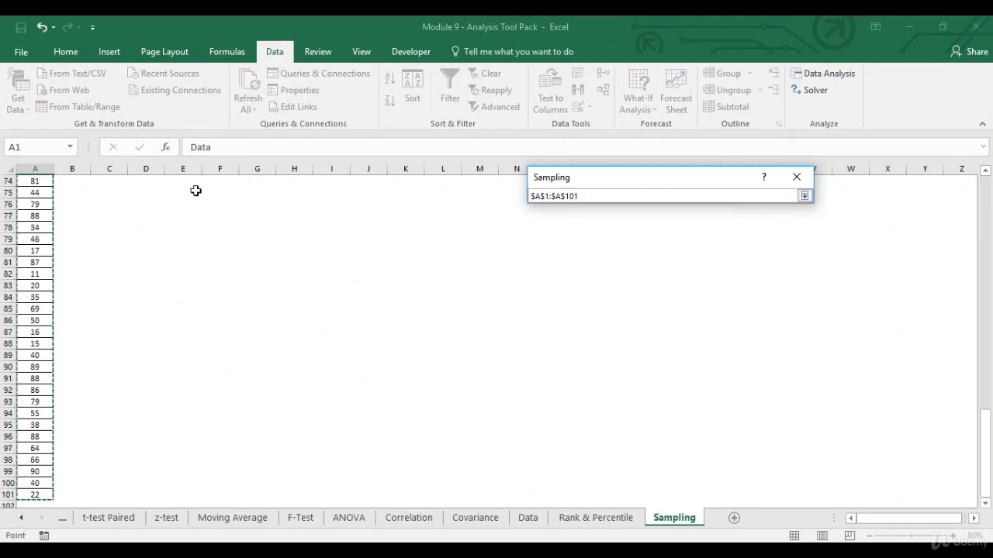
{"action": "left_click", "coordinate": [805, 196]}
{"action": "left_click", "coordinate": [542, 226]}
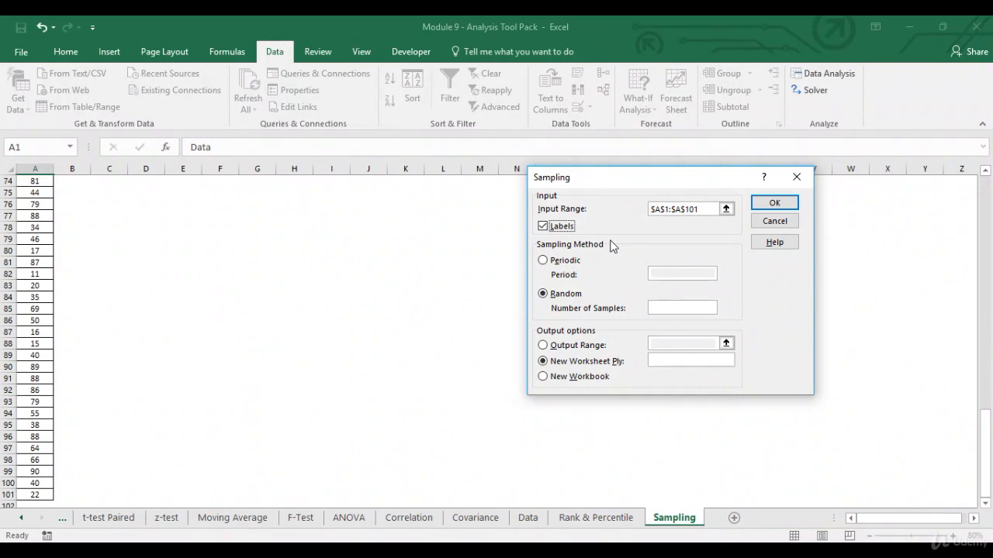
Step: Use periodic sampling with period 5, output to $E$1, and run it
{"action": "left_click", "coordinate": [543, 261]}
{"action": "left_click", "coordinate": [663, 272]}
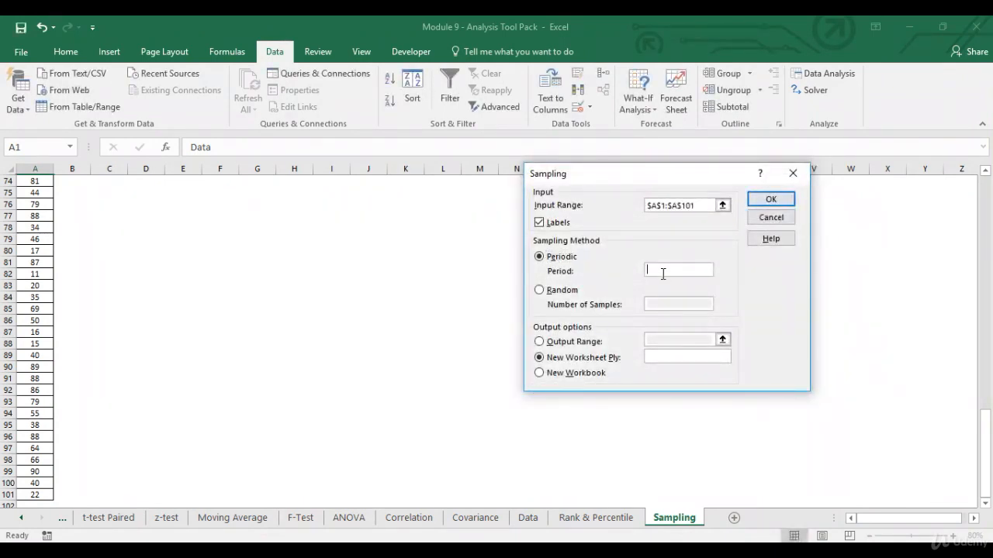
{"action": "type", "text": "5"}
{"action": "left_click", "coordinate": [539, 342]}
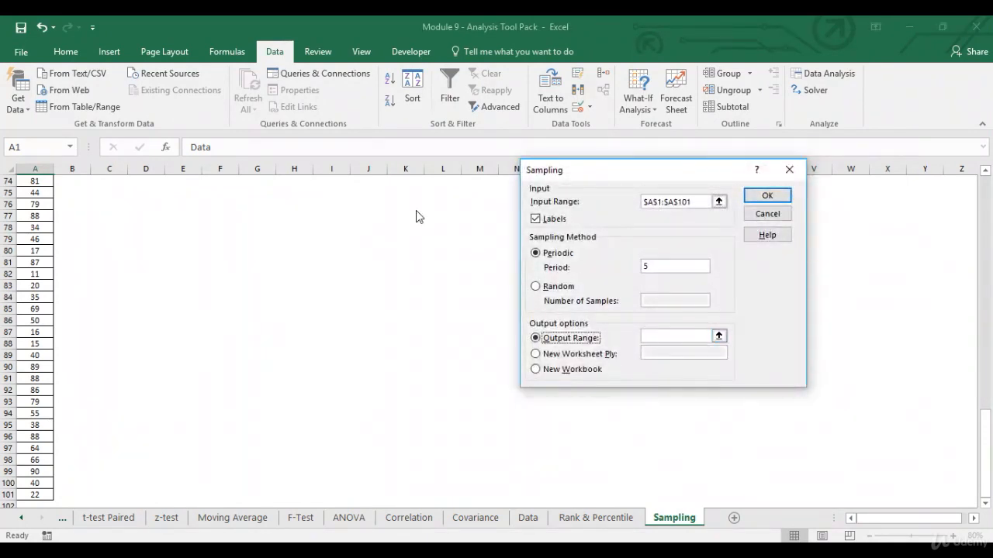
{"action": "left_click", "coordinate": [718, 336]}
{"action": "left_click", "coordinate": [256, 181]}
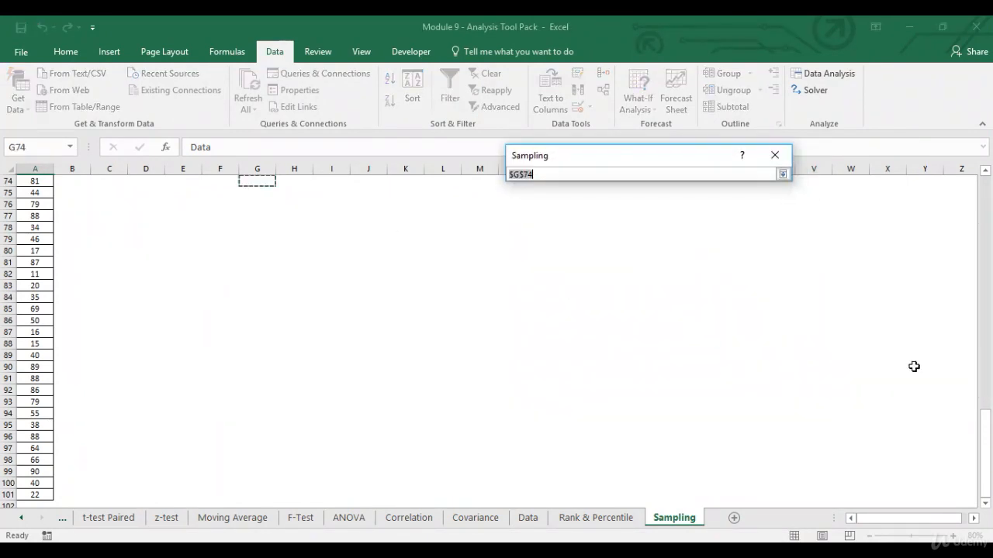
{"action": "left_click_drag", "start_coordinate": [984, 459], "coordinate": [983, 220]}
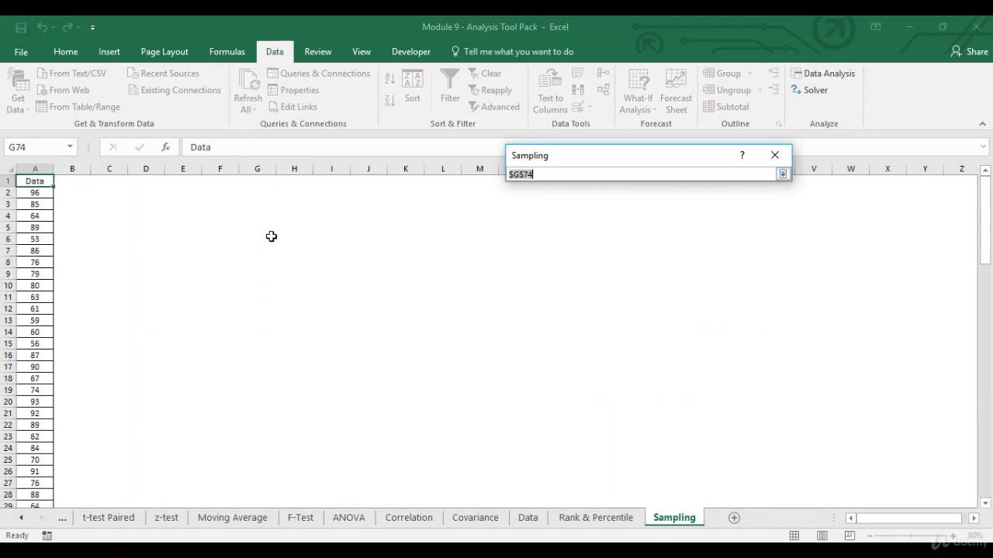
{"action": "left_click", "coordinate": [182, 181]}
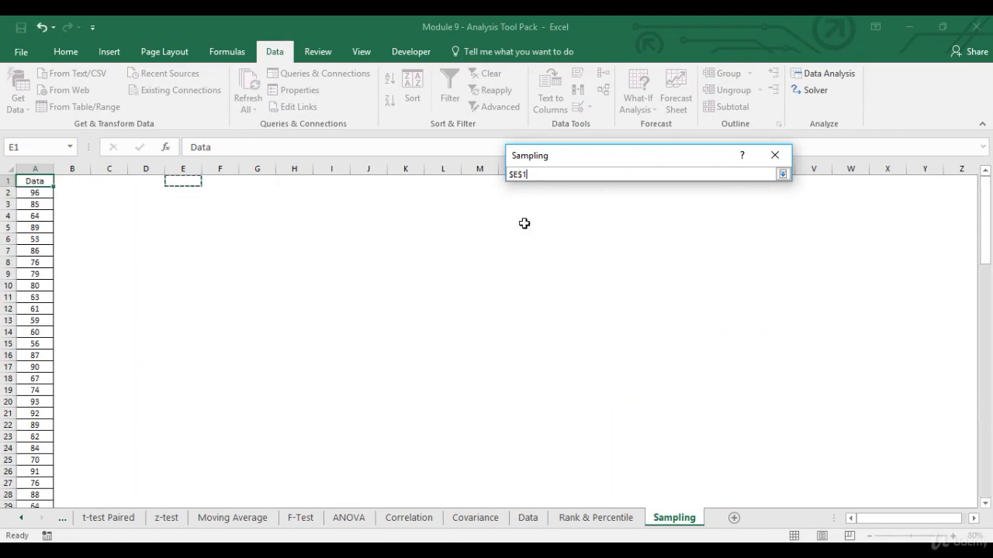
{"action": "left_click", "coordinate": [781, 174]}
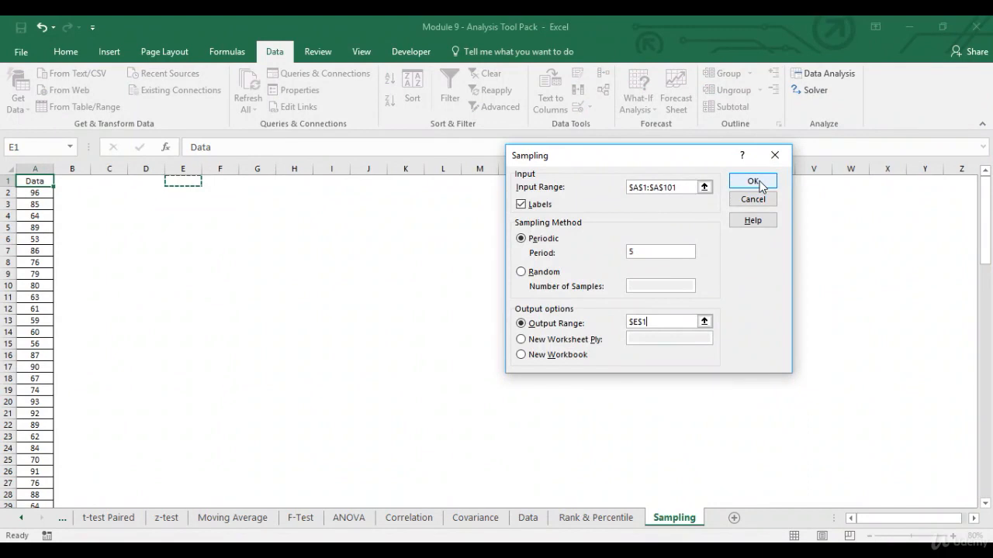
{"action": "left_click", "coordinate": [753, 181]}
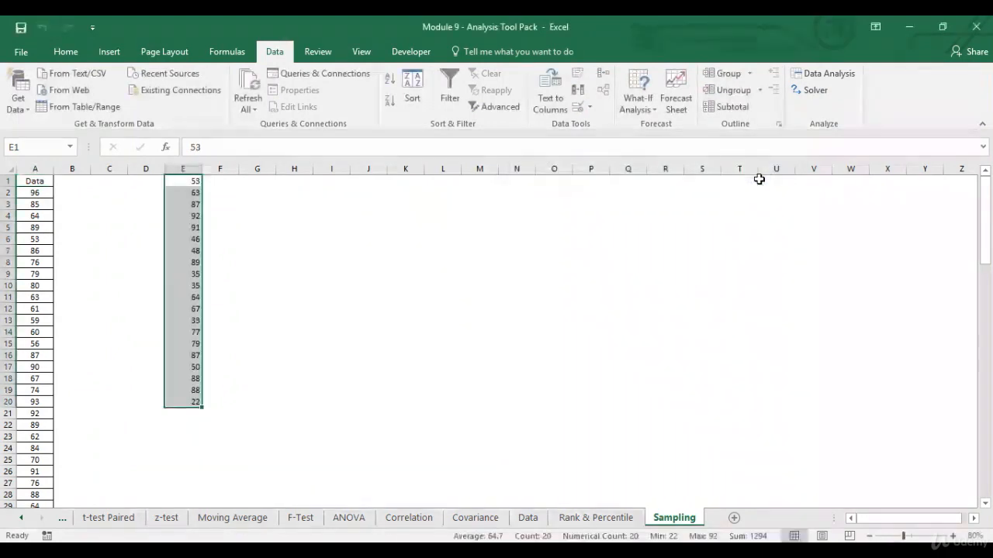
Step: Trace samples 63 and 87 back to the Data column, then delete the sample in E1:E20
{"action": "left_click", "coordinate": [42, 237]}
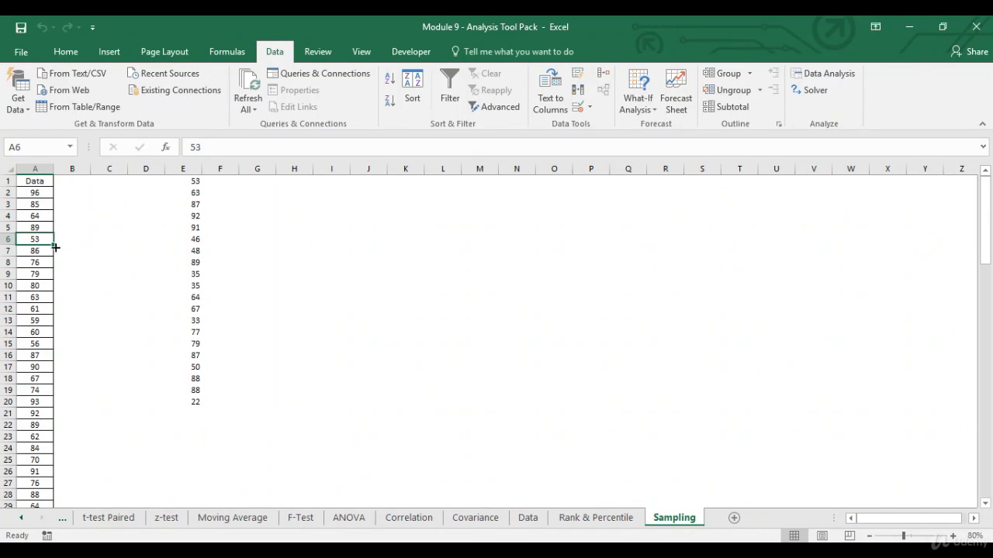
{"action": "left_click", "coordinate": [48, 251]}
{"action": "left_click", "coordinate": [45, 262]}
{"action": "left_click", "coordinate": [43, 274]}
{"action": "left_click", "coordinate": [41, 284]}
{"action": "left_click", "coordinate": [45, 296]}
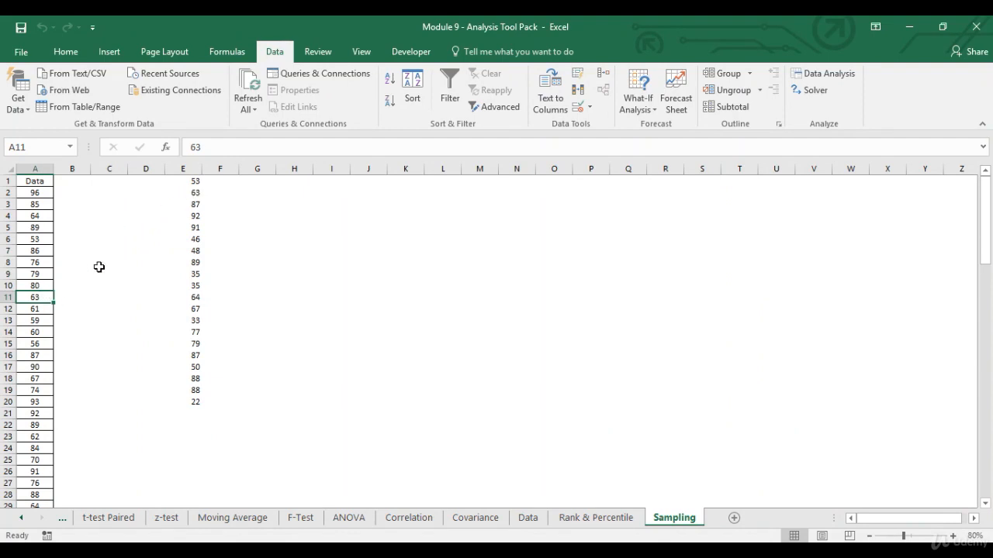
{"action": "left_click", "coordinate": [33, 311]}
{"action": "left_click", "coordinate": [33, 321]}
{"action": "left_click", "coordinate": [32, 332]}
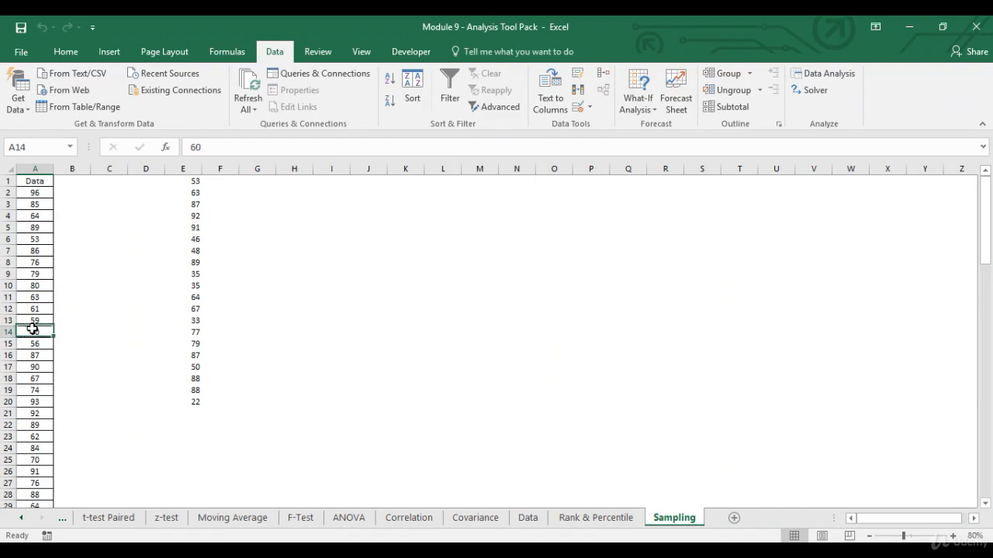
{"action": "left_click", "coordinate": [33, 344]}
{"action": "left_click", "coordinate": [34, 356]}
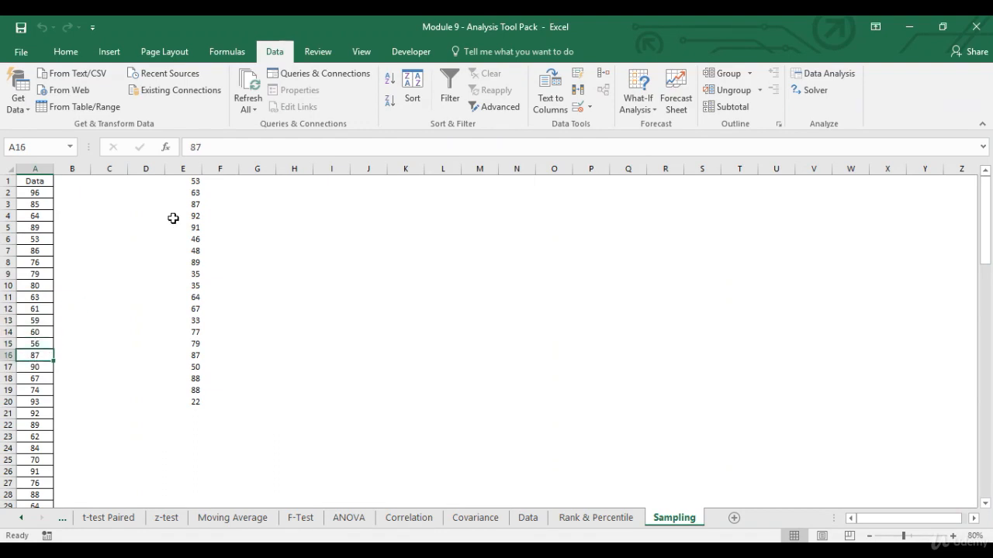
{"action": "left_click_drag", "start_coordinate": [189, 181], "coordinate": [191, 403]}
{"action": "key", "text": "Delete"}
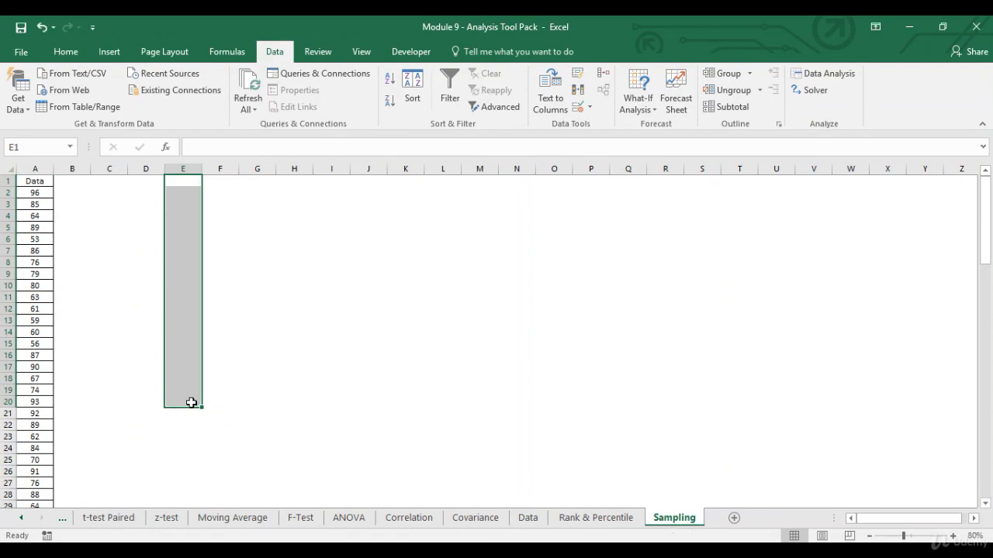
Step: Rerun Sampling in Random mode with 10 samples to fill E1:E10
{"action": "left_click", "coordinate": [153, 181]}
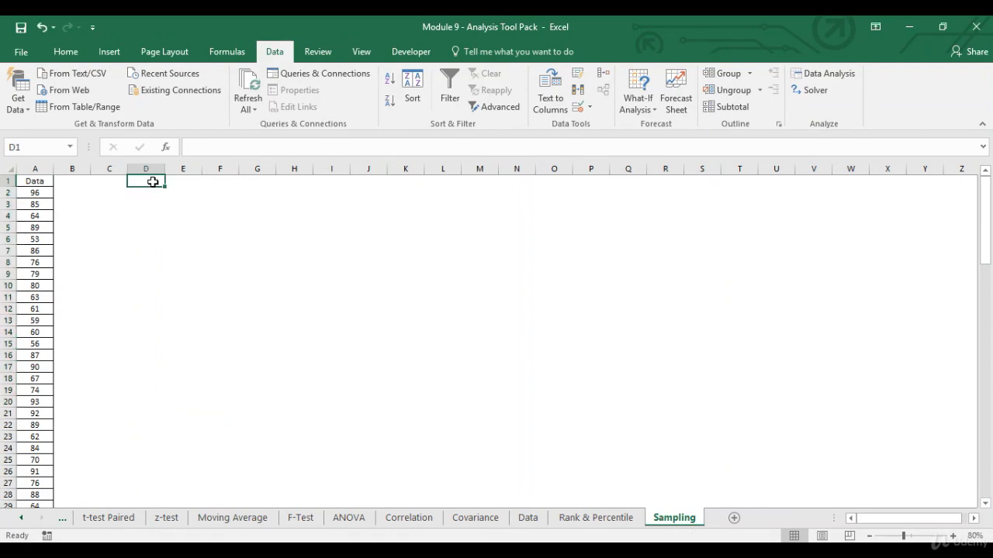
{"action": "left_click", "coordinate": [829, 76]}
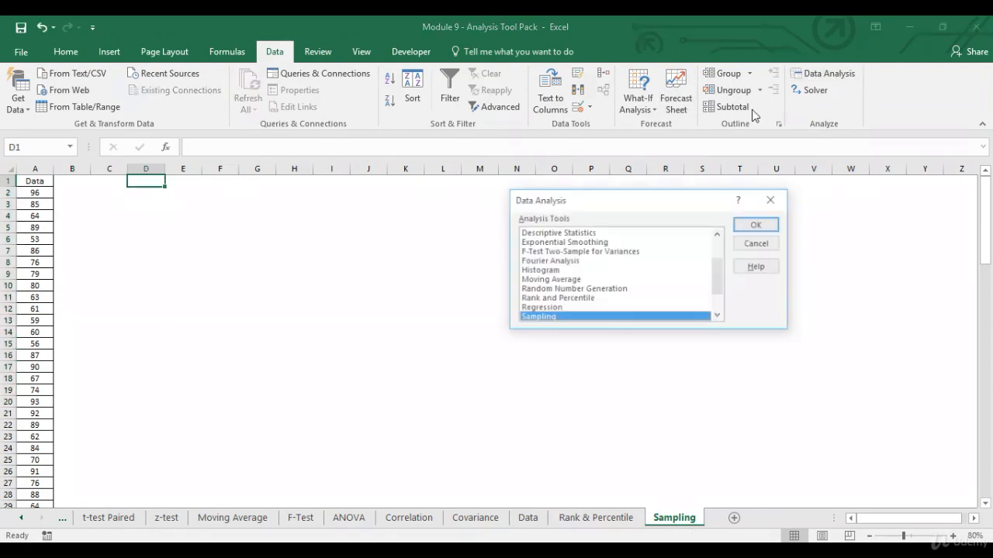
{"action": "left_click", "coordinate": [771, 229]}
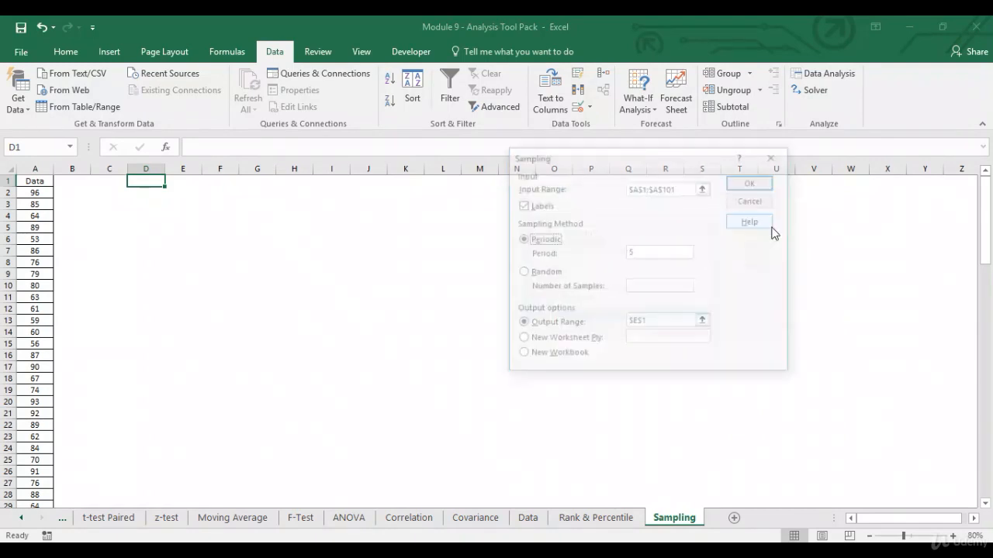
{"action": "left_click", "coordinate": [546, 273]}
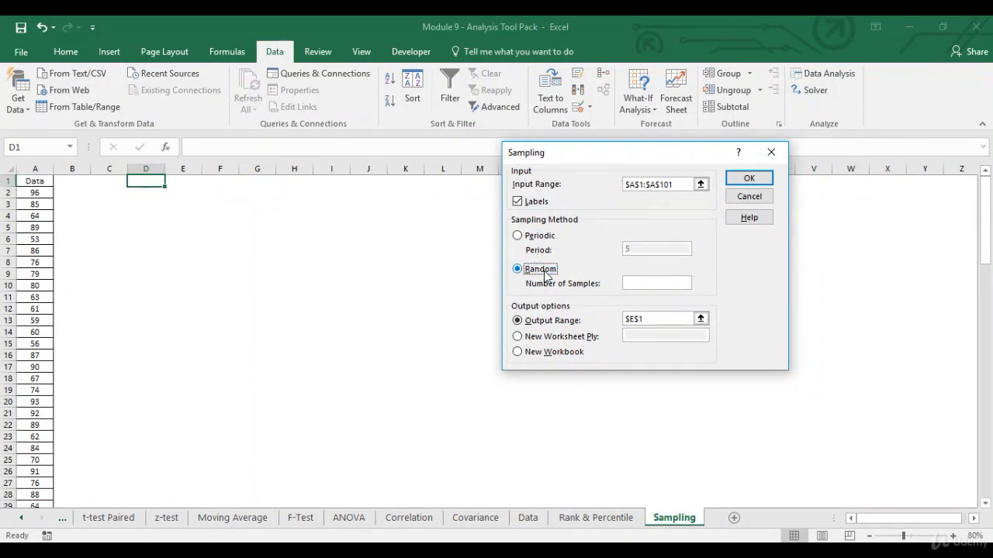
{"action": "left_click", "coordinate": [644, 284]}
{"action": "type", "text": "10"}
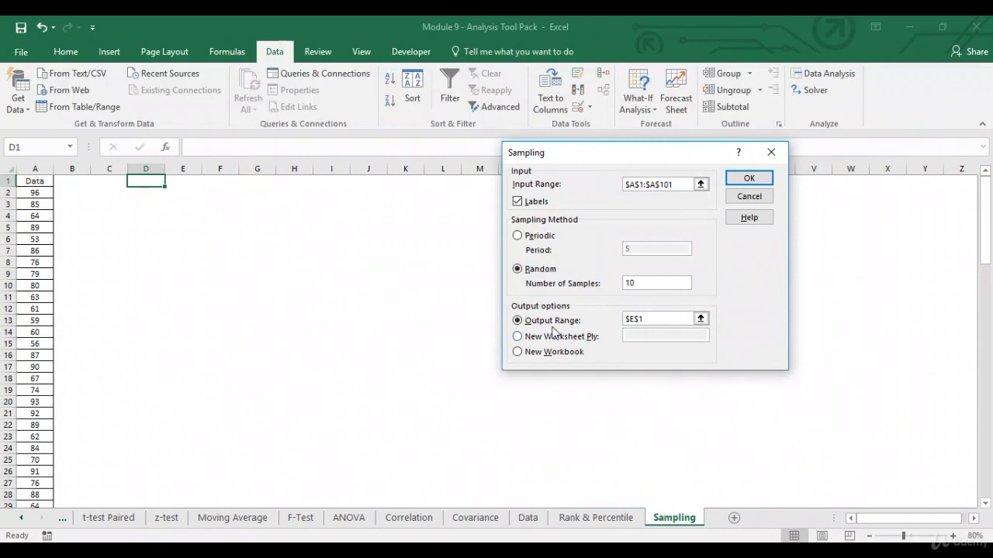
{"action": "left_click", "coordinate": [750, 178]}
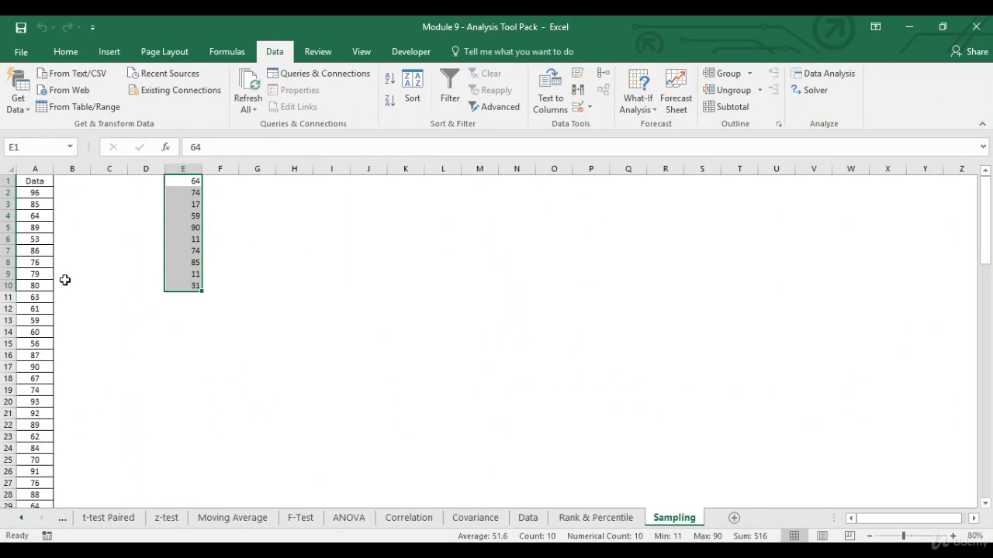
Step: Delete the random sample in E1:E10 and go to the Moving Average sheet
{"action": "left_click", "coordinate": [192, 182]}
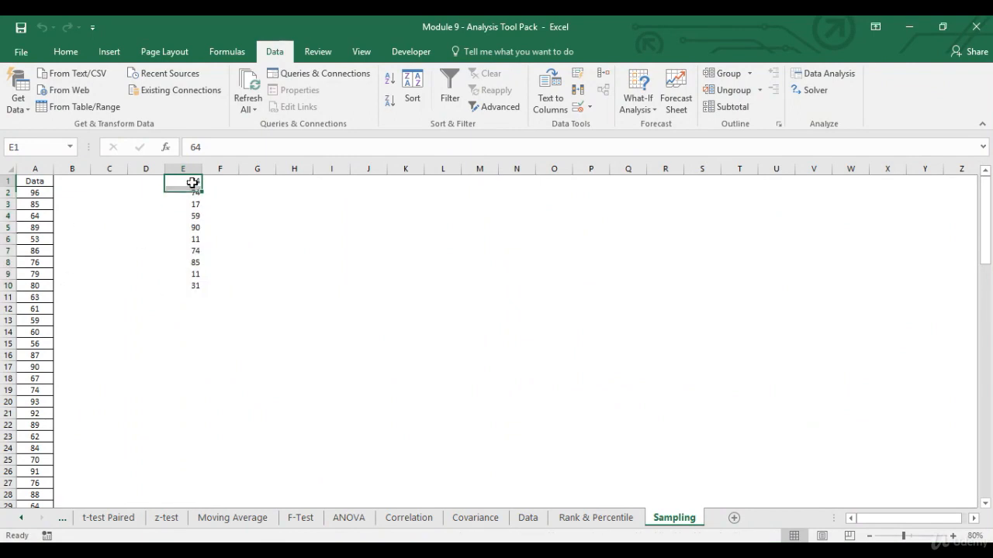
{"action": "key", "text": "ctrl+shift+Down"}
{"action": "key", "text": "Delete"}
{"action": "key", "text": "ctrl+Home"}
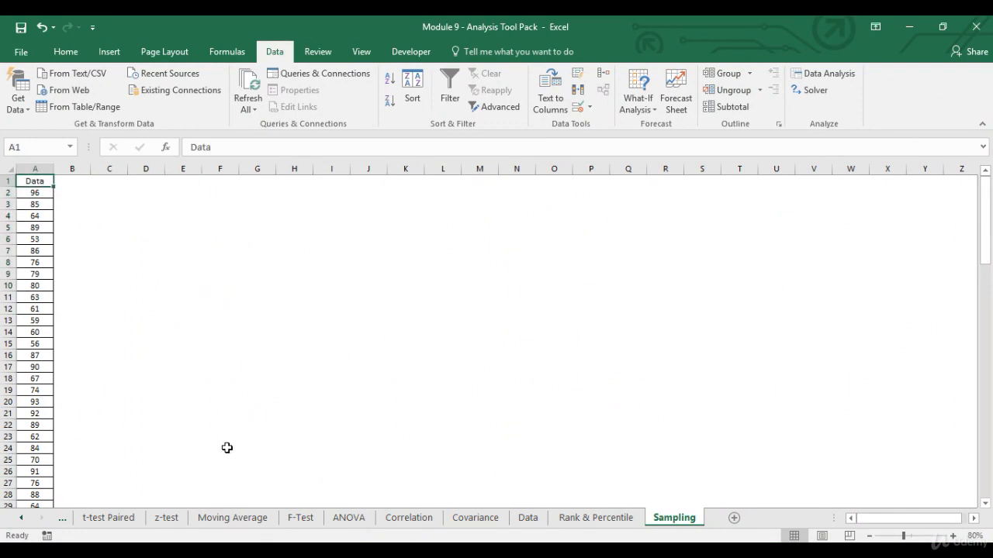
{"action": "left_click", "coordinate": [229, 518]}
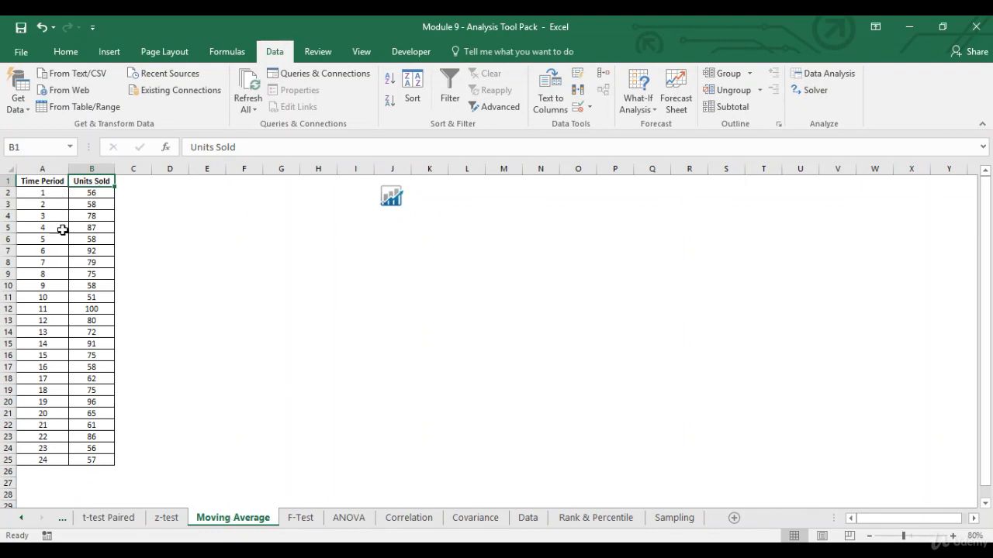
Step: Choose the Moving Average tool from the Data Analysis list
{"action": "left_click", "coordinate": [108, 193]}
{"action": "key", "text": "shift+Down"}
{"action": "left_click", "coordinate": [108, 193]}
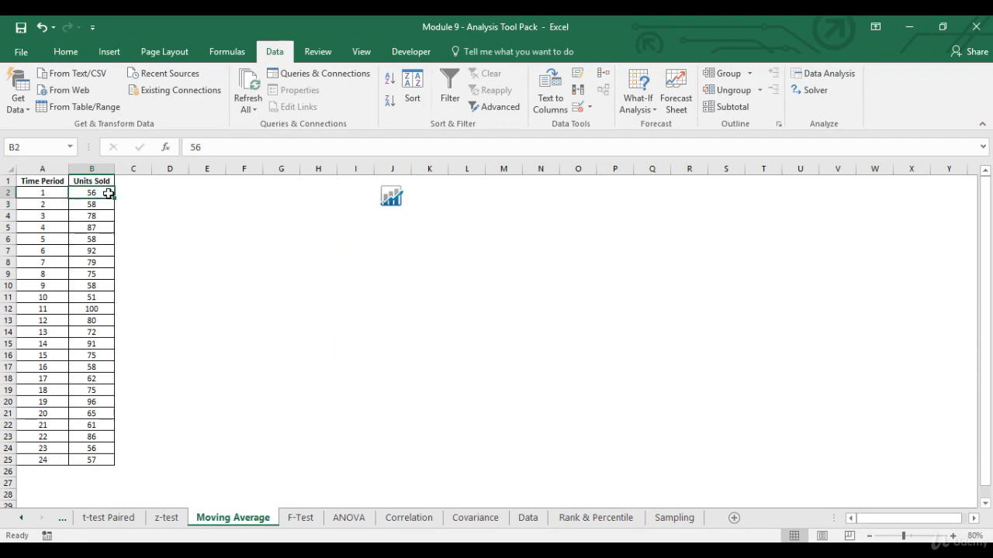
{"action": "left_click", "coordinate": [826, 78]}
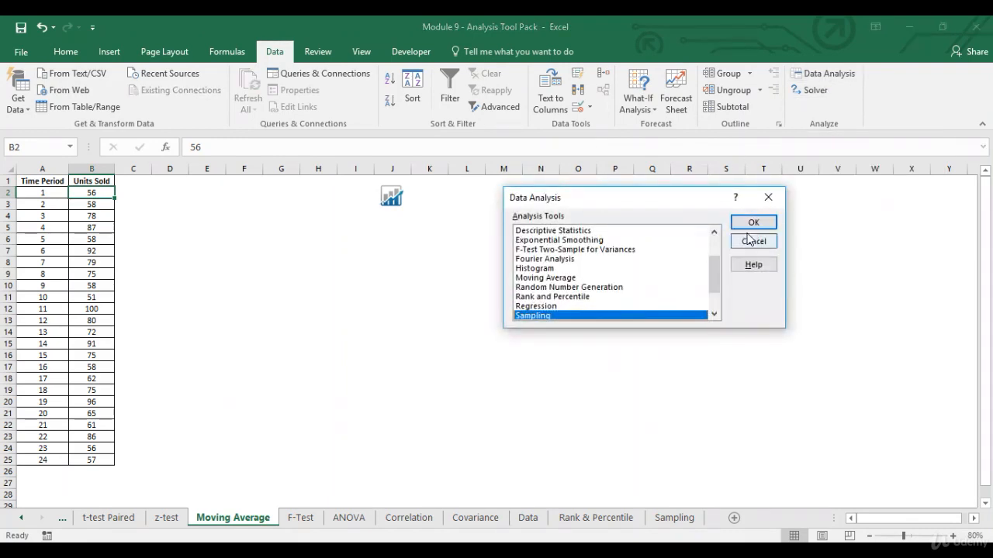
{"action": "left_click", "coordinate": [714, 314]}
{"action": "left_click", "coordinate": [714, 314]}
{"action": "left_click", "coordinate": [714, 314]}
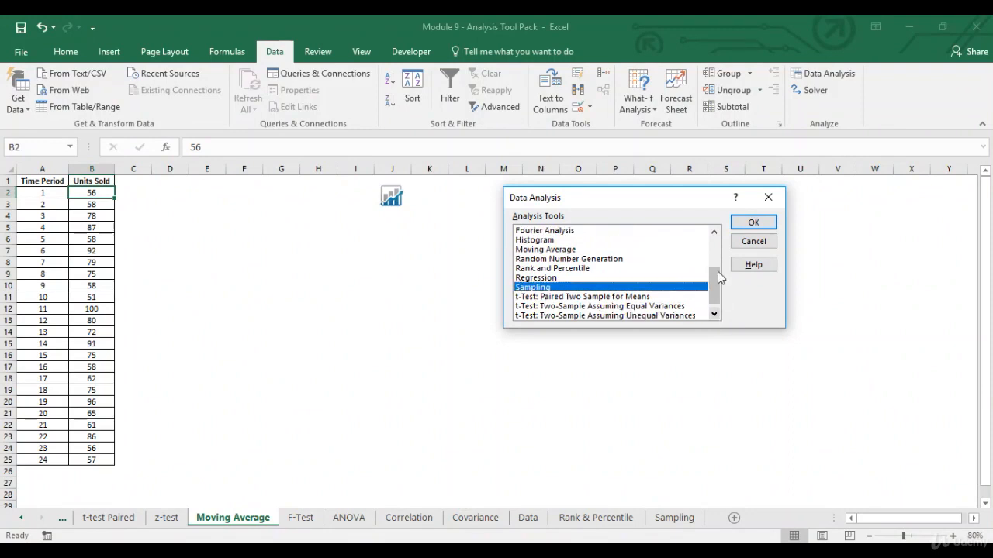
{"action": "left_click", "coordinate": [630, 249]}
{"action": "left_click", "coordinate": [754, 223]}
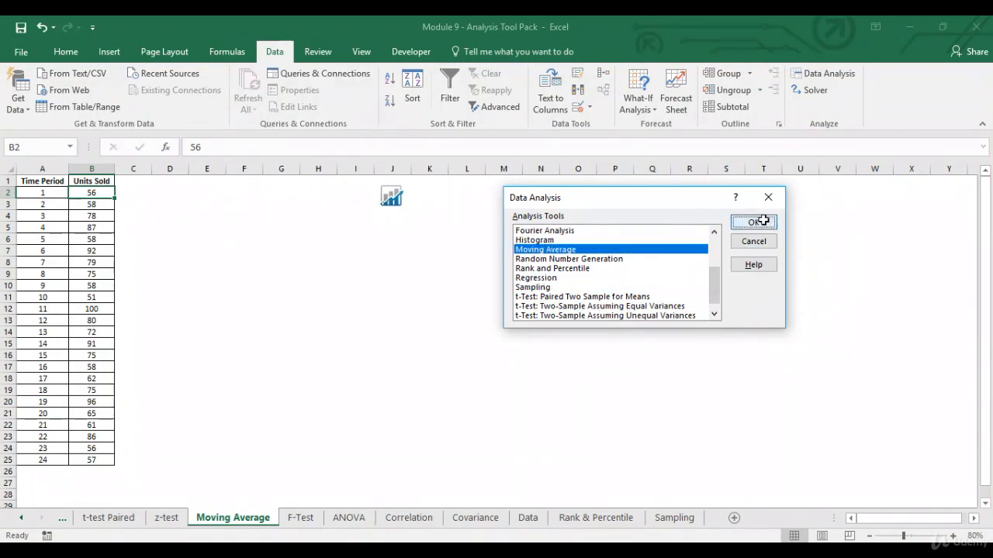
Step: Use input $B$1:$B$25 with labels, interval 3, output $C$1 and standard errors, then run it
{"action": "left_click", "coordinate": [701, 209]}
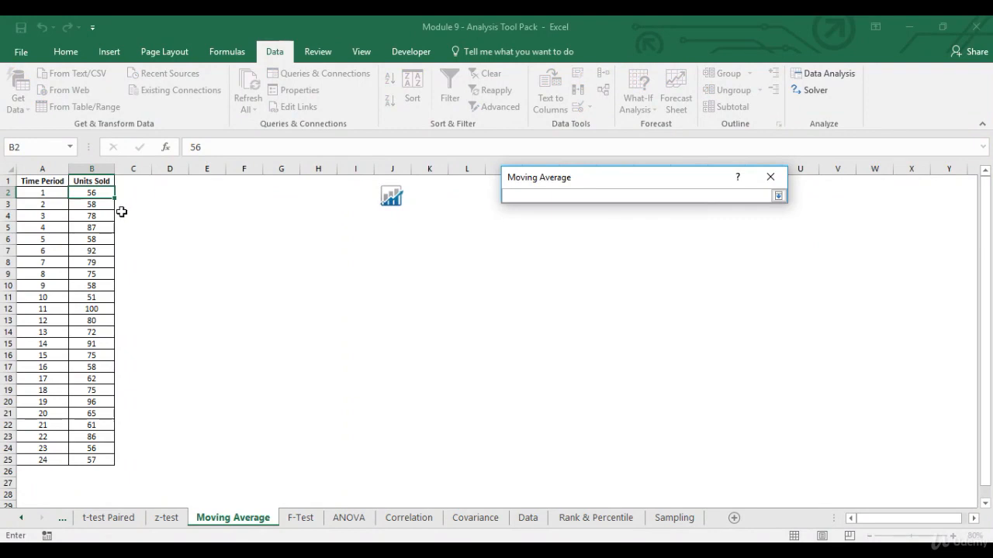
{"action": "left_click_drag", "start_coordinate": [104, 179], "coordinate": [98, 457]}
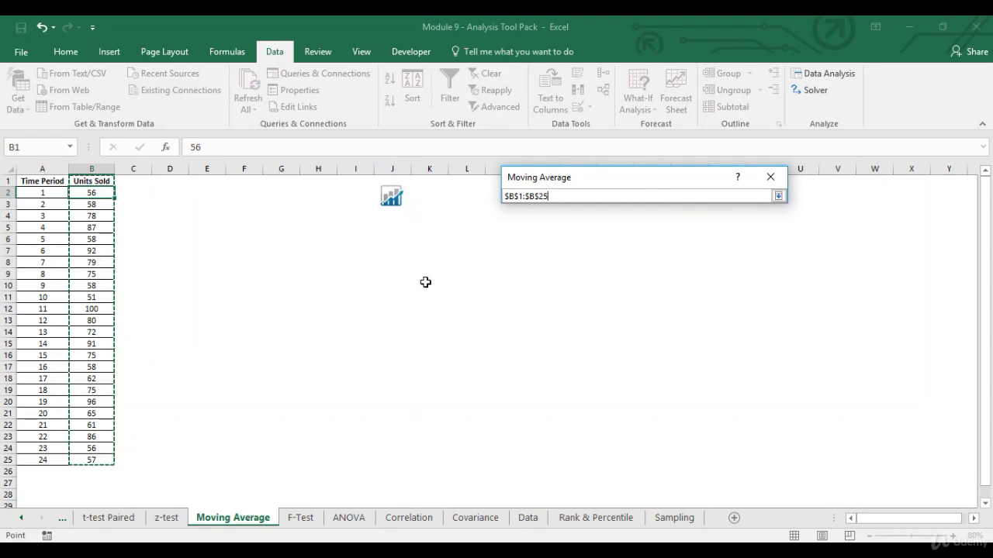
{"action": "left_click", "coordinate": [777, 196]}
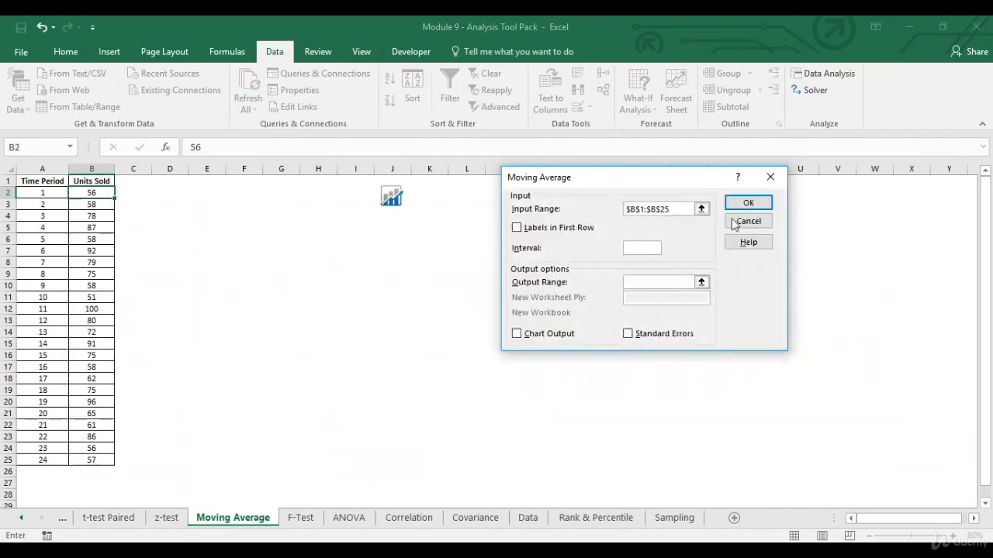
{"action": "left_click", "coordinate": [525, 231]}
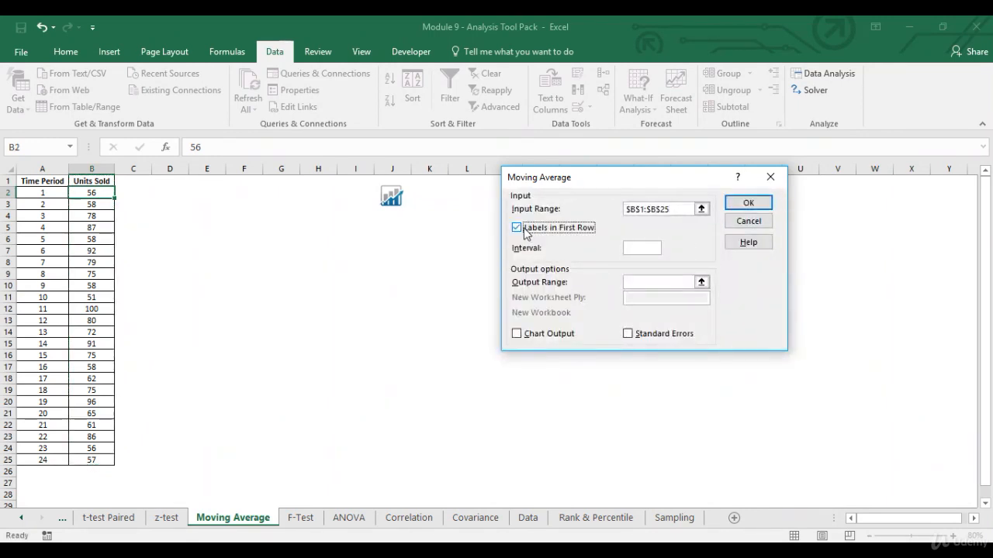
{"action": "left_click", "coordinate": [630, 248]}
{"action": "type", "text": "3"}
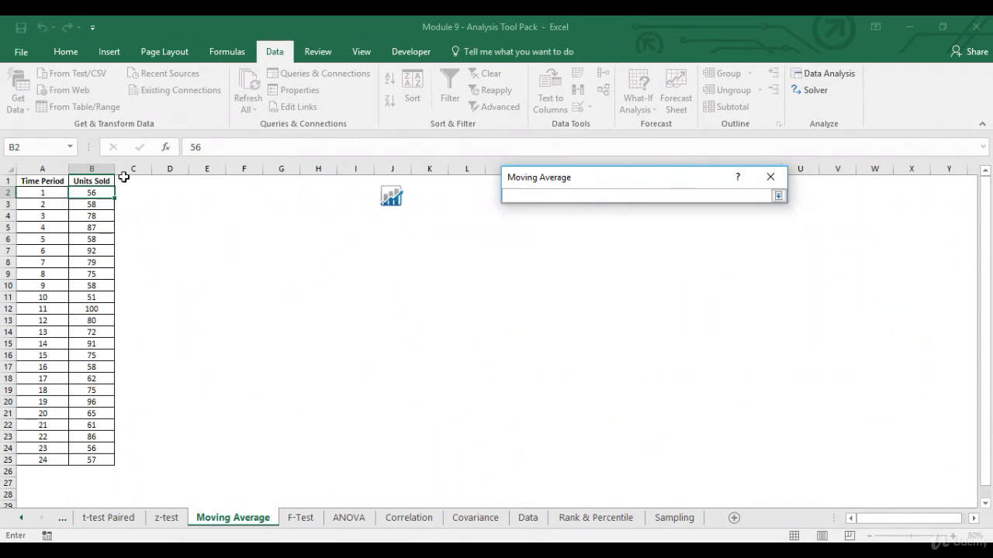
{"action": "left_click", "coordinate": [126, 179]}
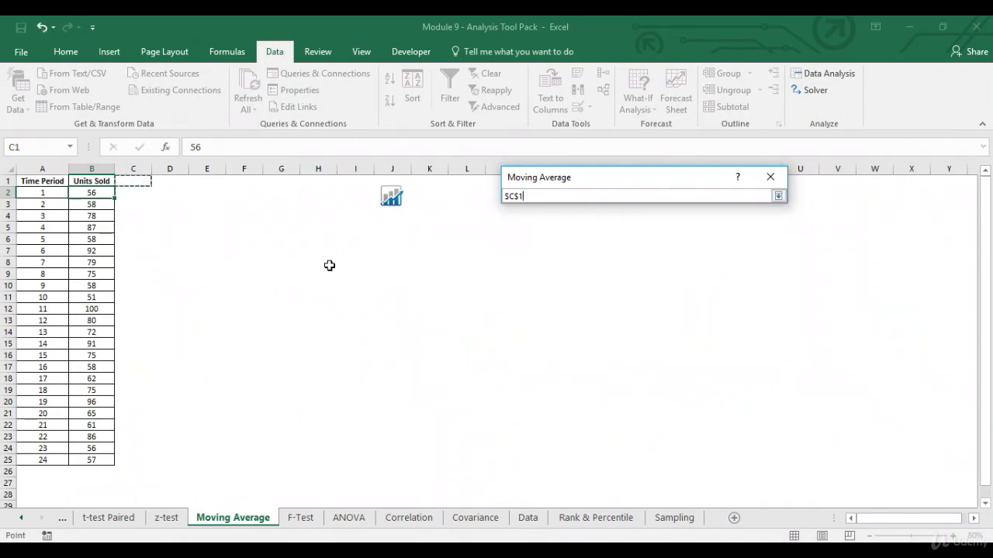
{"action": "left_click", "coordinate": [777, 196]}
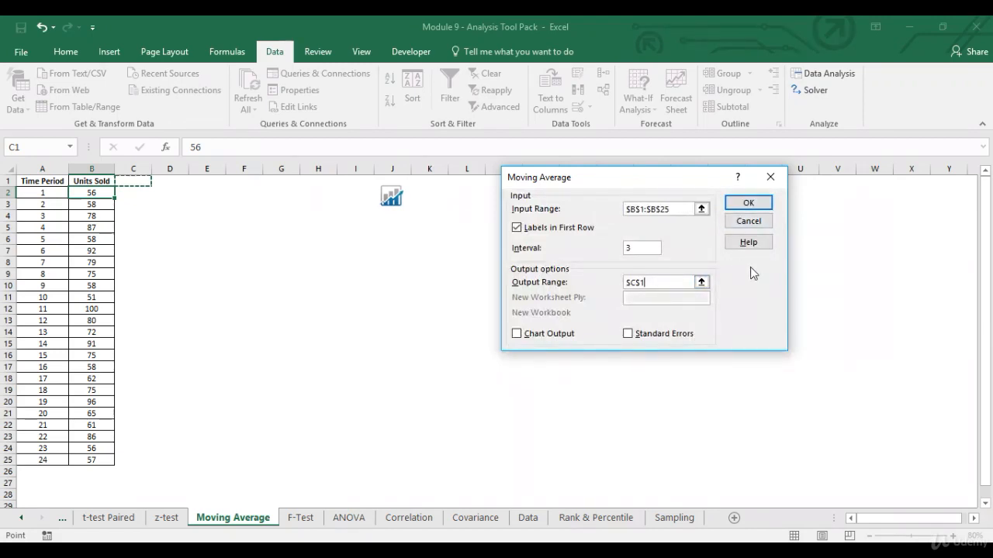
{"action": "left_click", "coordinate": [628, 334]}
{"action": "left_click", "coordinate": [763, 206]}
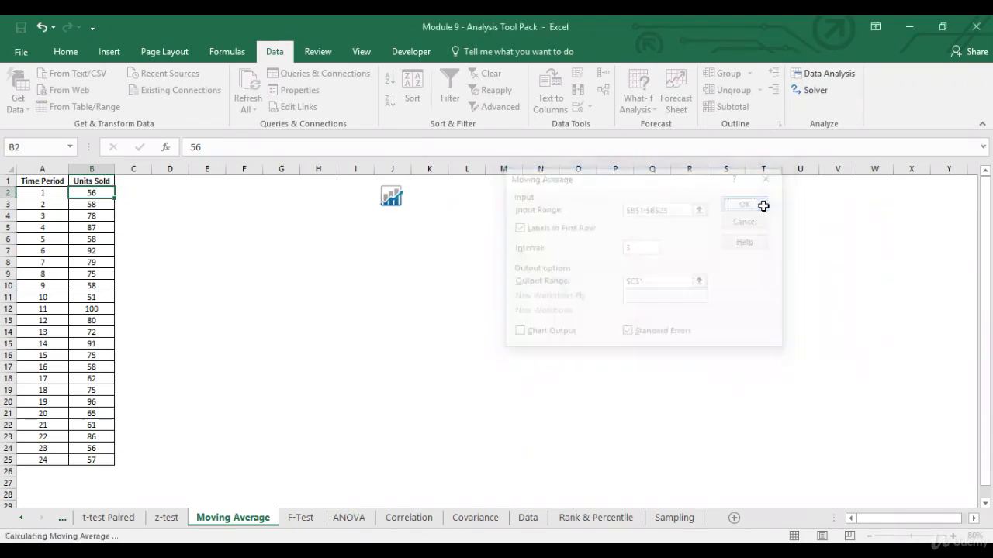
Step: Paste the moving average results one row lower starting at C2 and autofit columns C and D
{"action": "key", "text": "ctrl+c"}
{"action": "key", "text": "Down"}
{"action": "key", "text": "Down"}
{"action": "key", "text": "Up"}
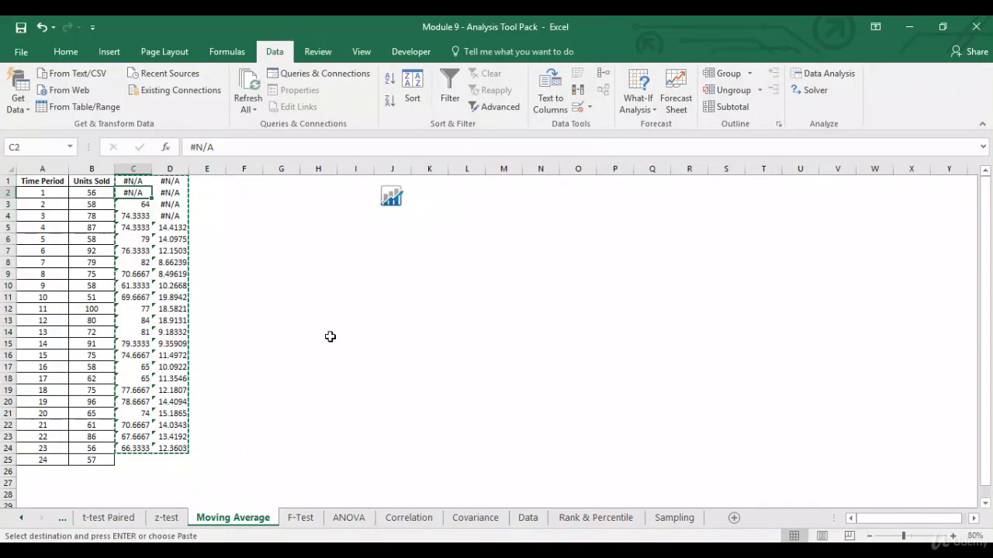
{"action": "key", "text": "Return"}
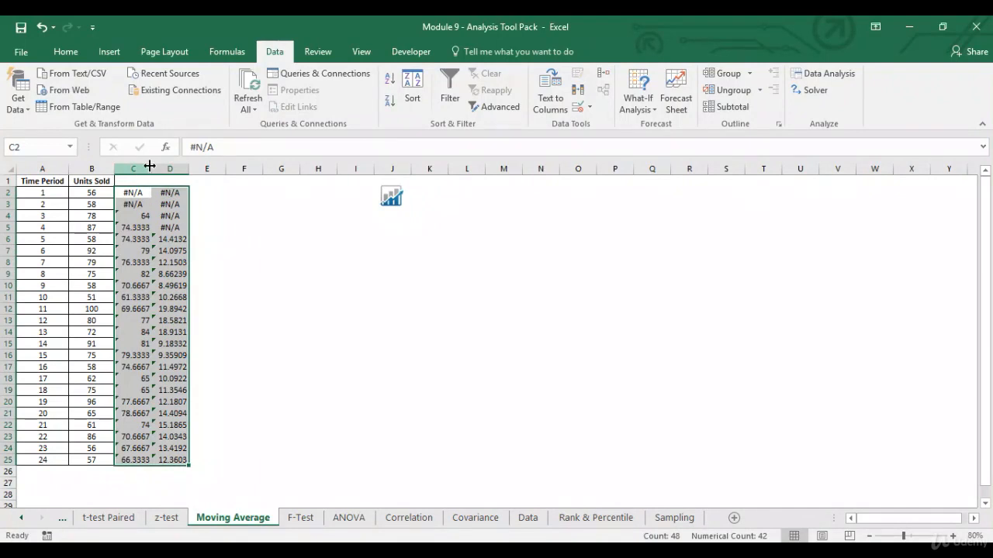
{"action": "double_click", "coordinate": [152, 168]}
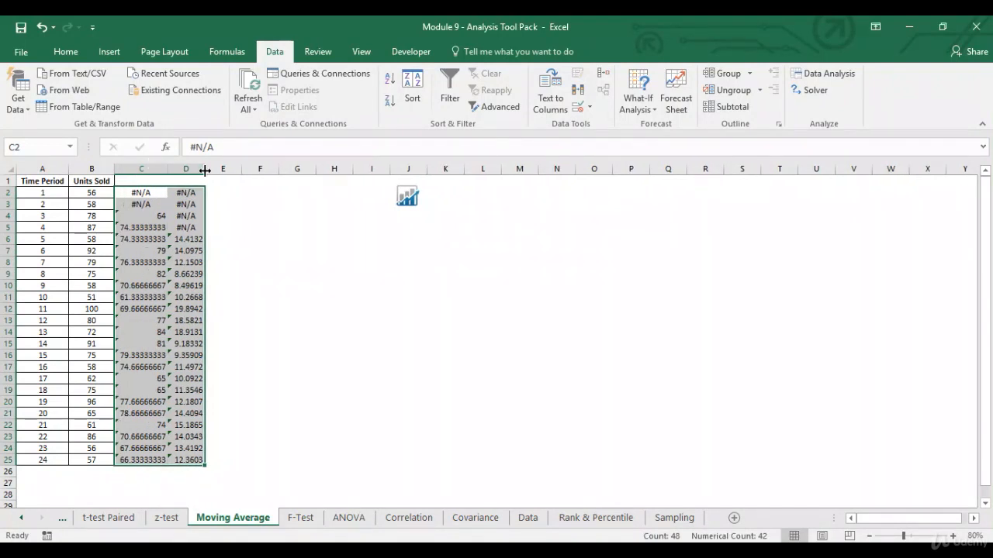
{"action": "double_click", "coordinate": [204, 169]}
Step: Enter headers 'Moving Avg' in C1 and 'Std Error' in D1, then select B1:D25
{"action": "left_click", "coordinate": [156, 181]}
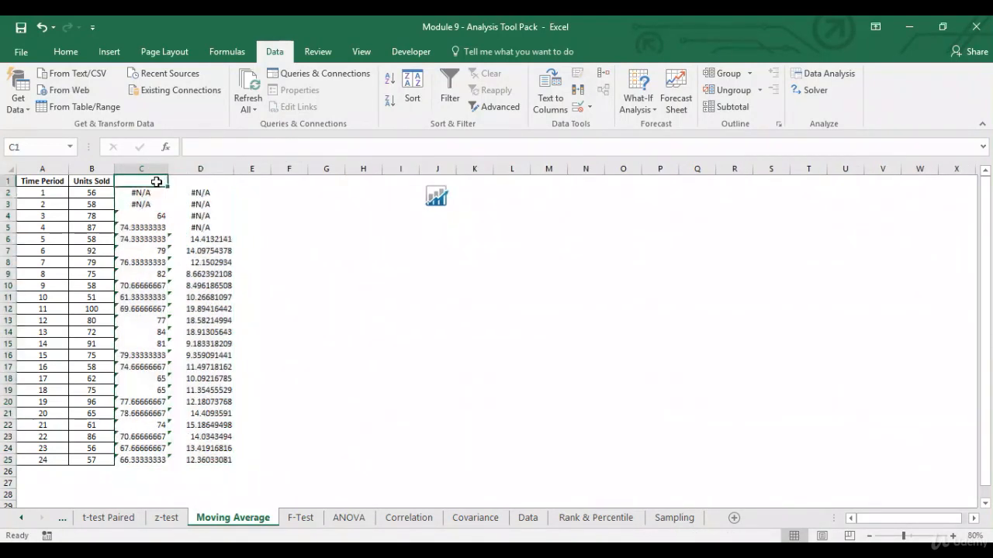
{"action": "type", "text": "Moving"}
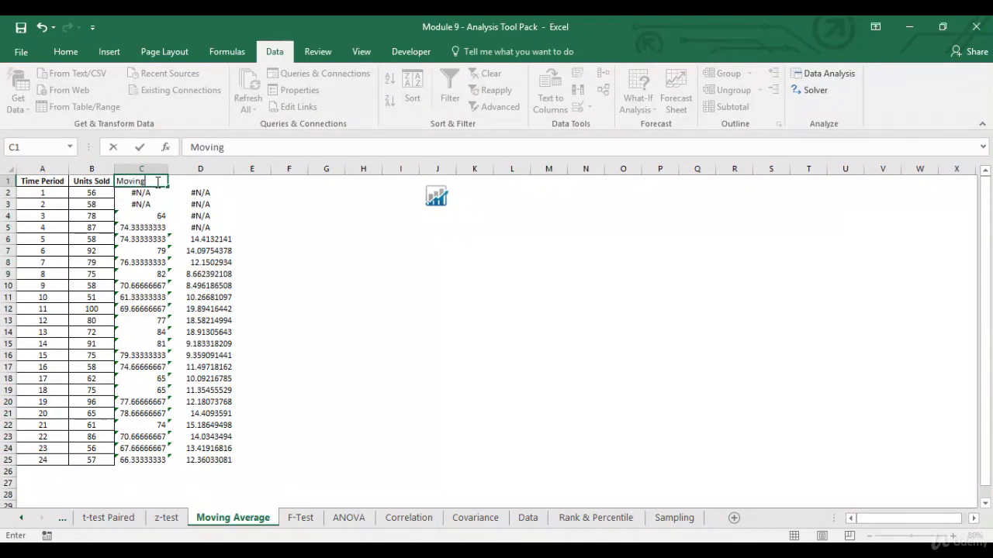
{"action": "type", "text": " Avg"}
{"action": "key", "text": "Tab"}
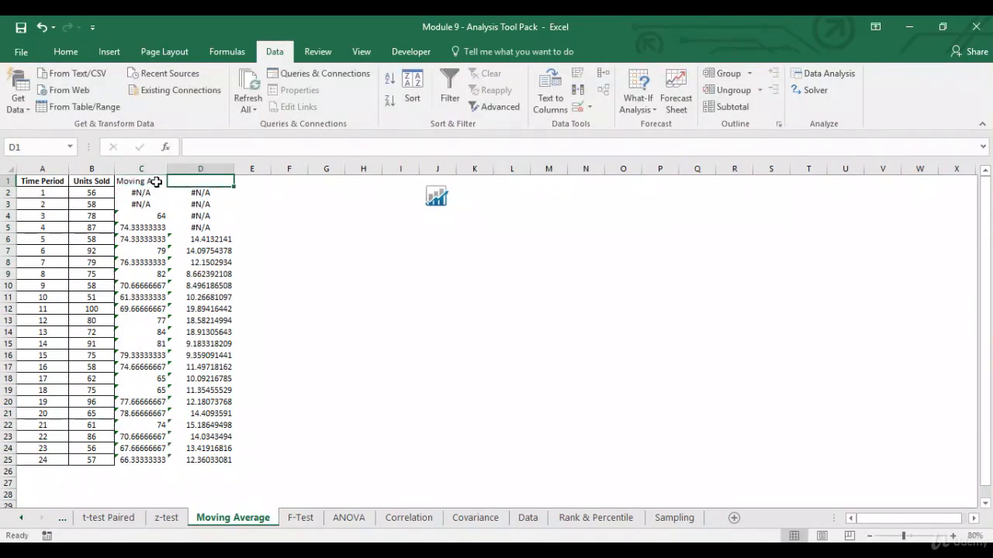
{"action": "type", "text": "Std Error"}
{"action": "key", "text": "Return"}
{"action": "left_click_drag", "start_coordinate": [92, 181], "coordinate": [199, 461]}
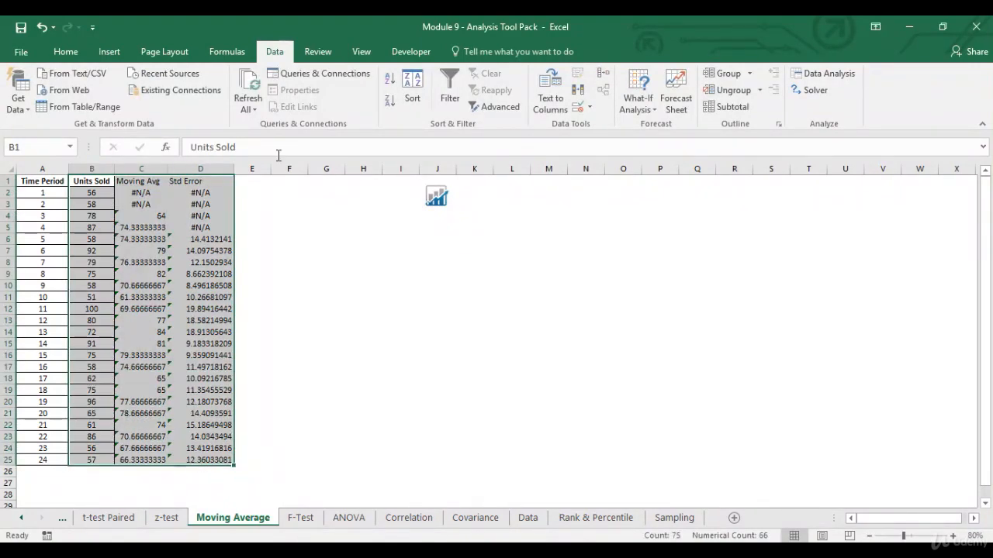
Step: Apply All Borders to B1:D25 and inspect the #N/A cells in C2:C3
{"action": "left_click", "coordinate": [65, 52]}
{"action": "left_click", "coordinate": [189, 101]}
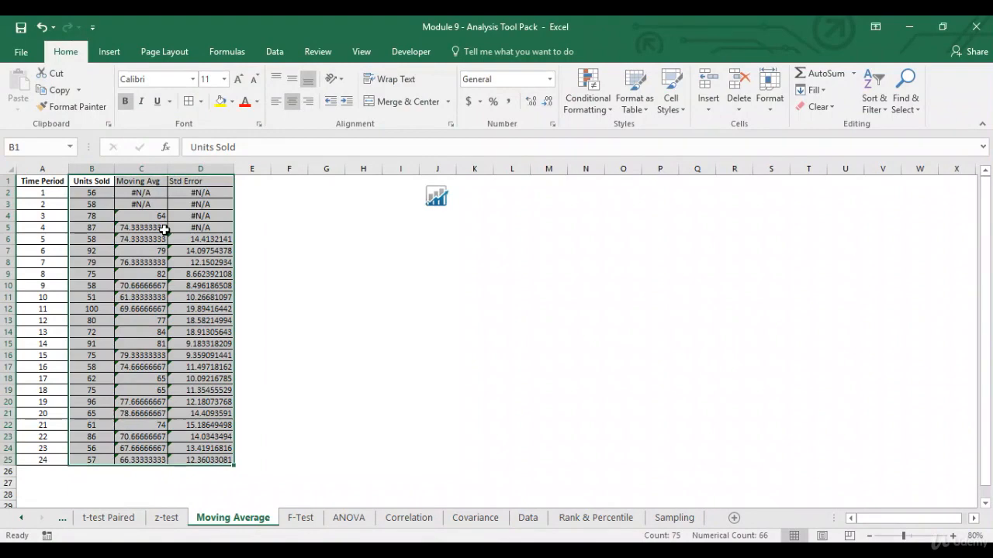
{"action": "left_click", "coordinate": [161, 199]}
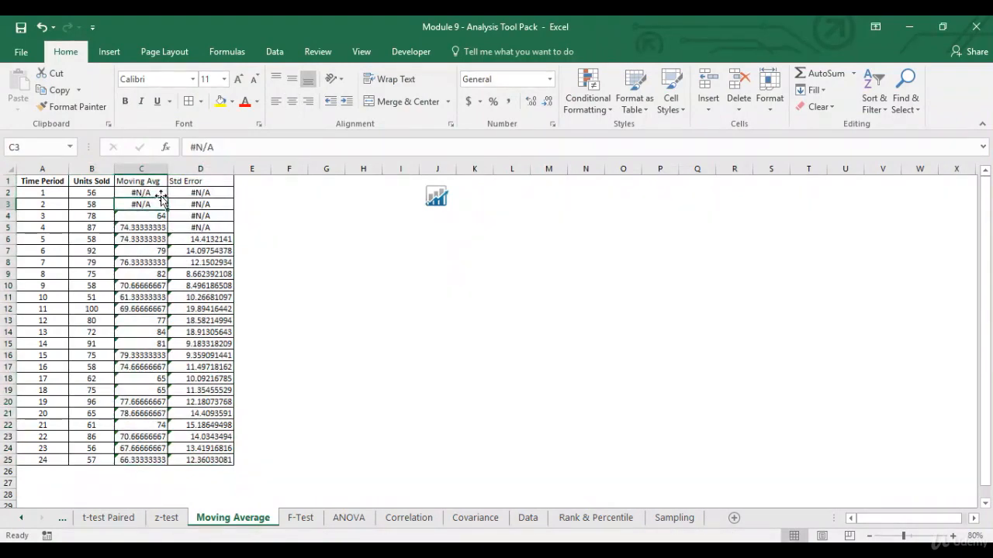
{"action": "left_click", "coordinate": [155, 192]}
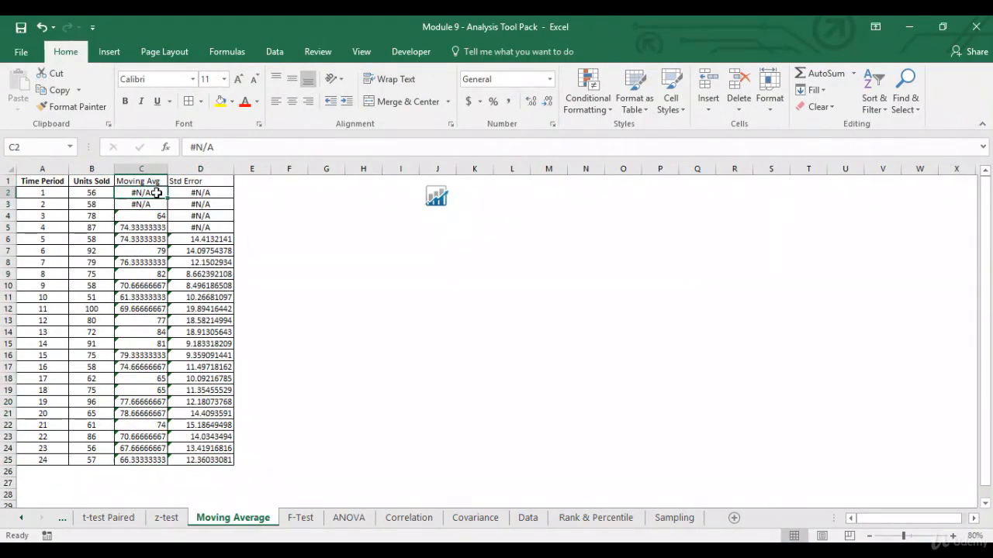
{"action": "left_click", "coordinate": [143, 204]}
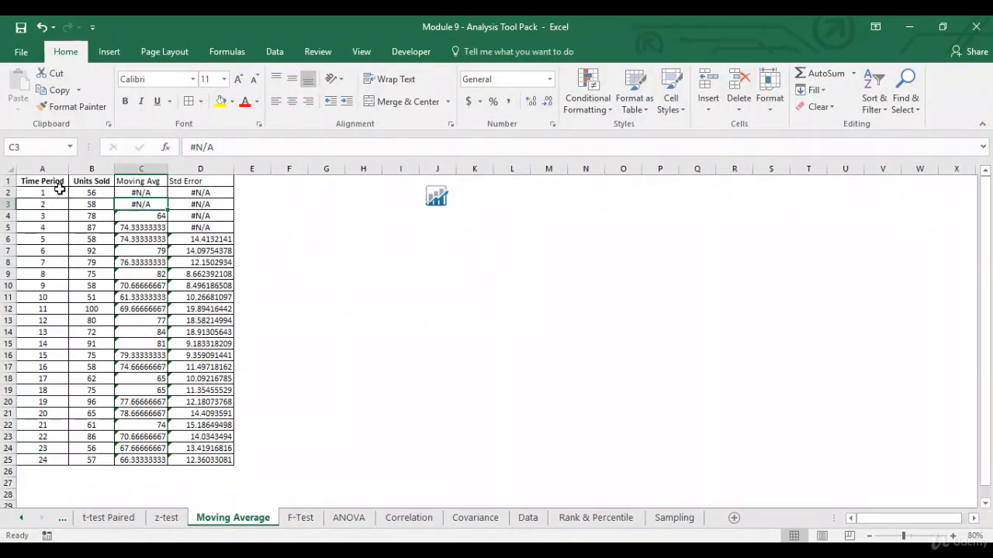
{"action": "left_click", "coordinate": [160, 192]}
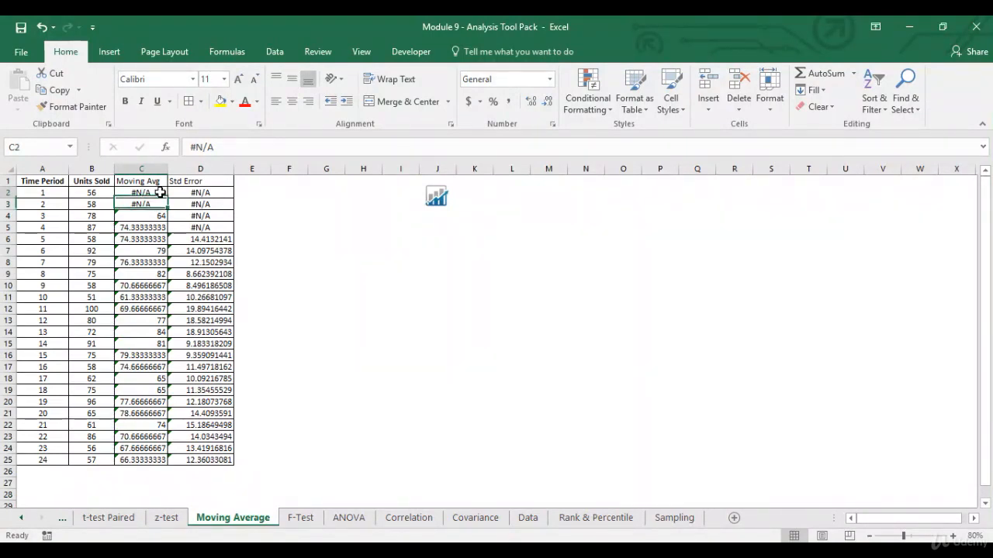
Step: Review the C4–C6 moving average formulas unchanged, then clear the #N/A values from C2:C3
{"action": "left_click", "coordinate": [149, 216]}
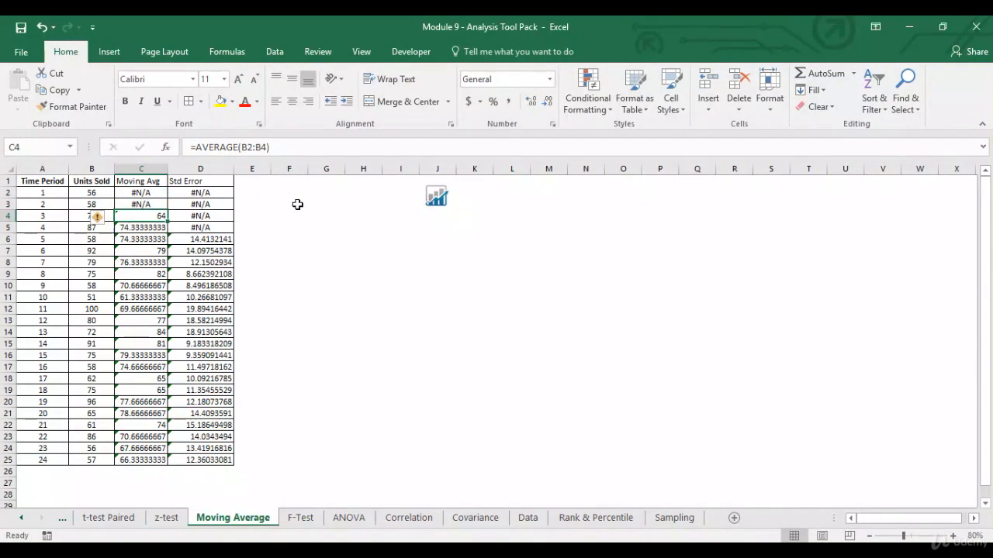
{"action": "key", "text": "F2"}
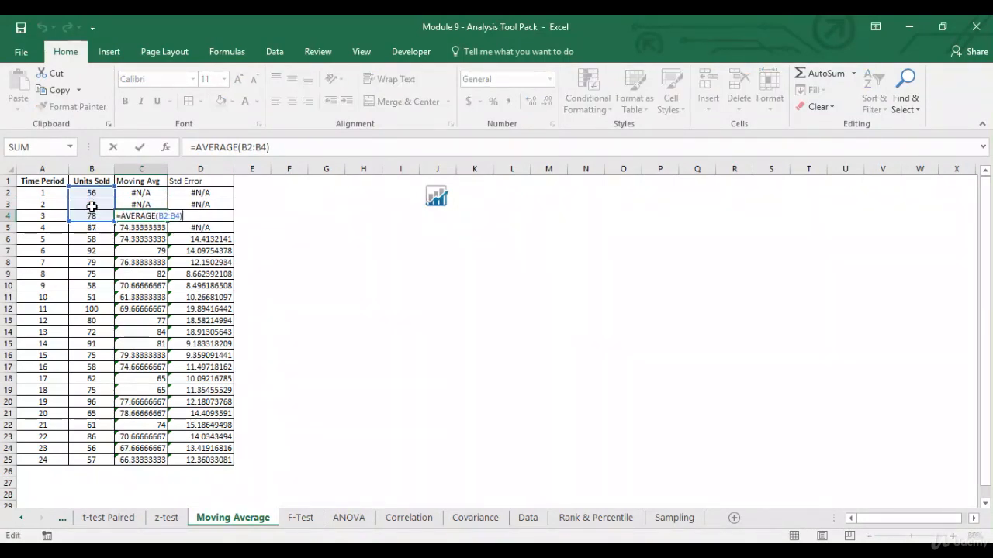
{"action": "key", "text": "Return"}
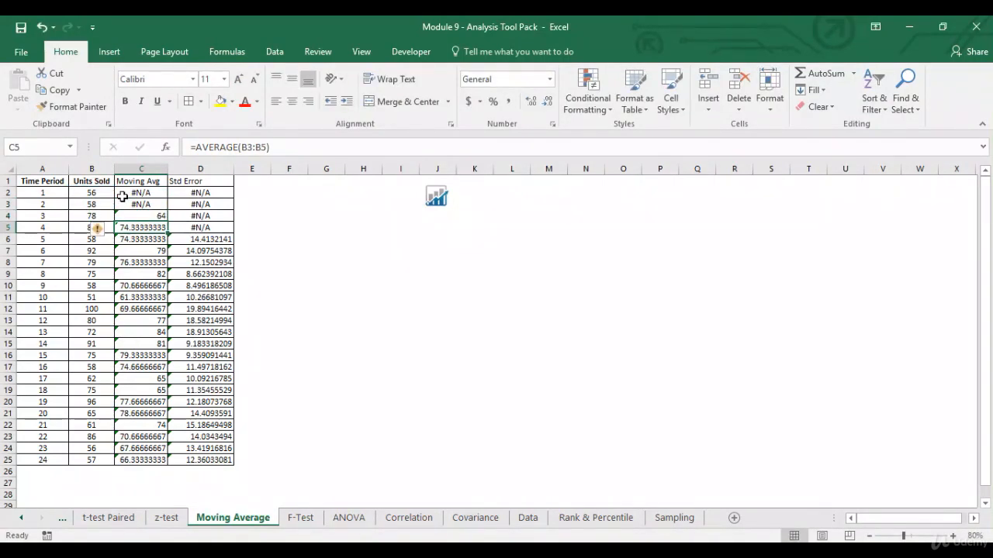
{"action": "key", "text": "F2"}
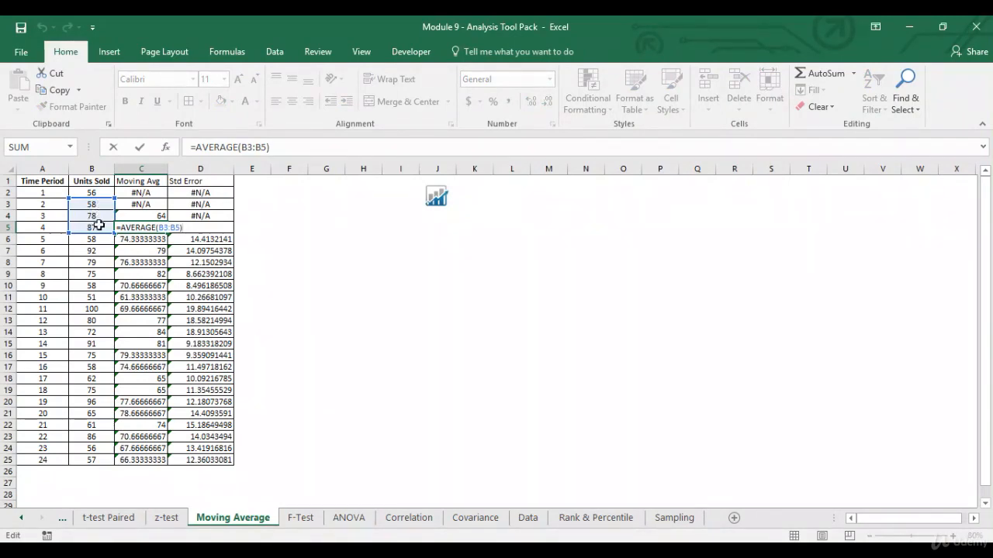
{"action": "key", "text": "Return"}
{"action": "key", "text": "F2"}
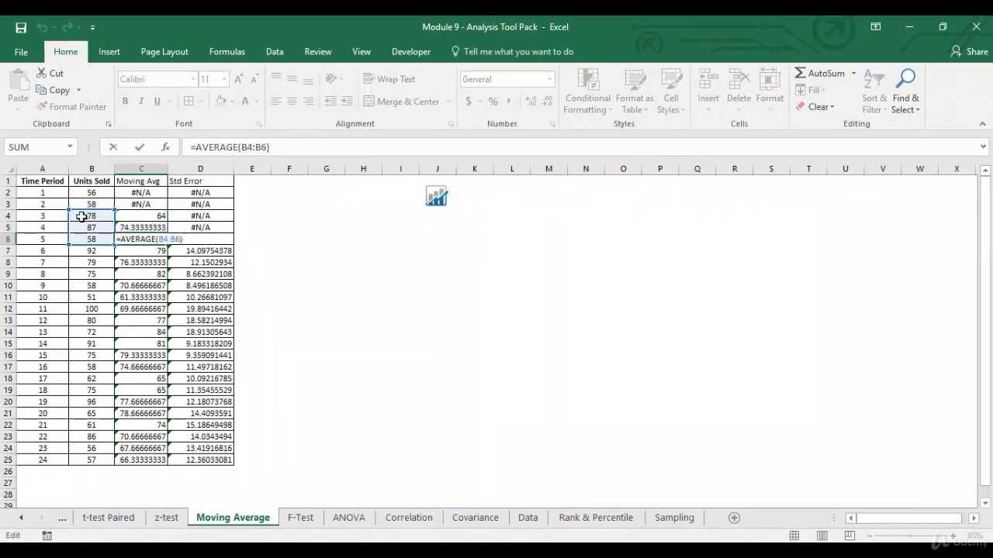
{"action": "key", "text": "ctrl+Return"}
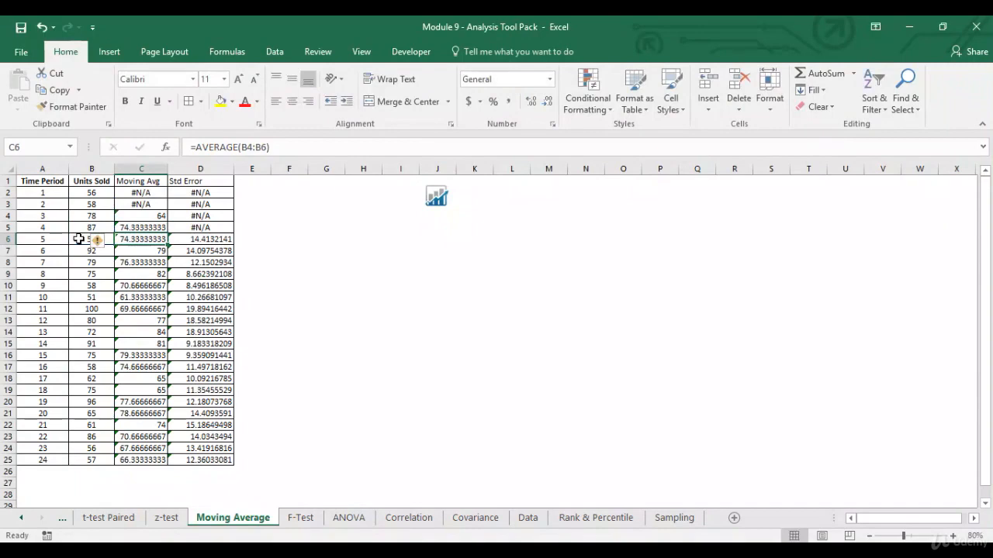
{"action": "key", "text": "Right"}
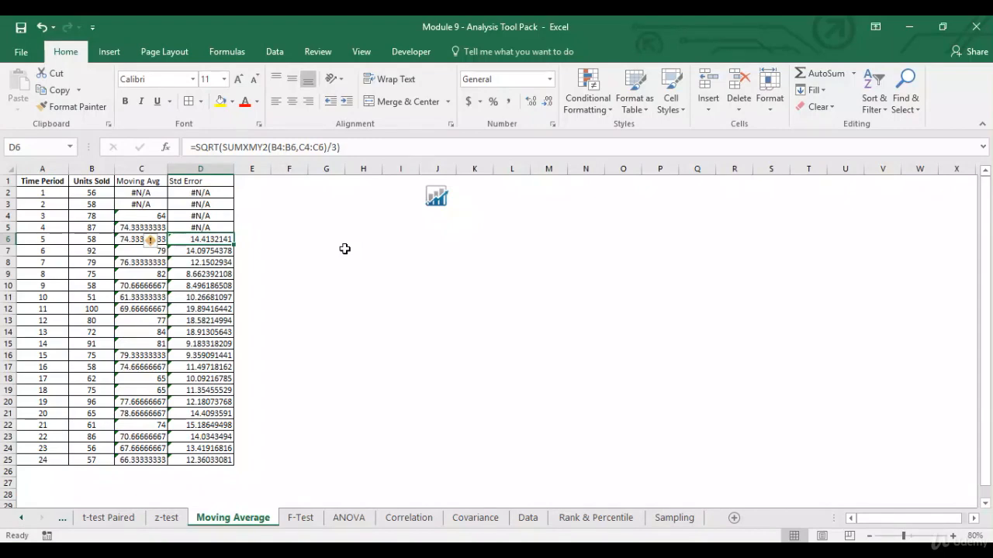
{"action": "left_click_drag", "start_coordinate": [134, 193], "coordinate": [141, 204]}
{"action": "key", "text": "Delete"}
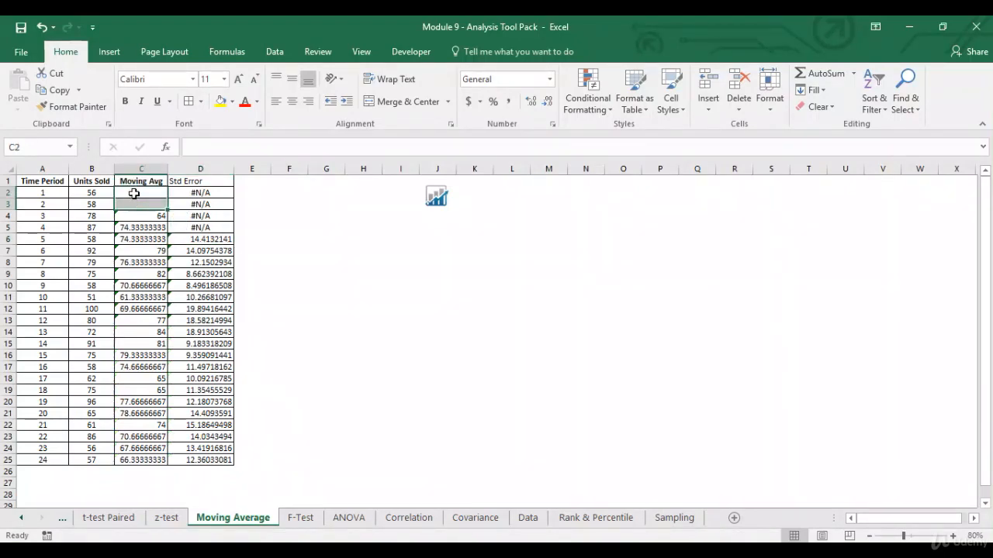
Step: Insert a 2-D line chart of Units Sold and Moving Avg from B1:C25
{"action": "left_click", "coordinate": [252, 204]}
{"action": "left_click_drag", "start_coordinate": [101, 183], "coordinate": [154, 462]}
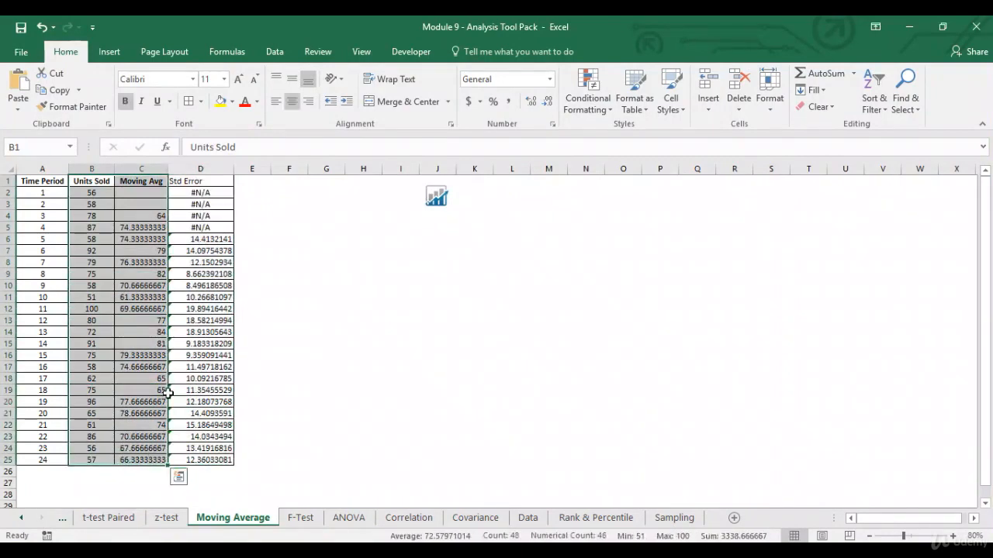
{"action": "left_click", "coordinate": [110, 51]}
{"action": "left_click", "coordinate": [444, 90]}
{"action": "left_click", "coordinate": [456, 133]}
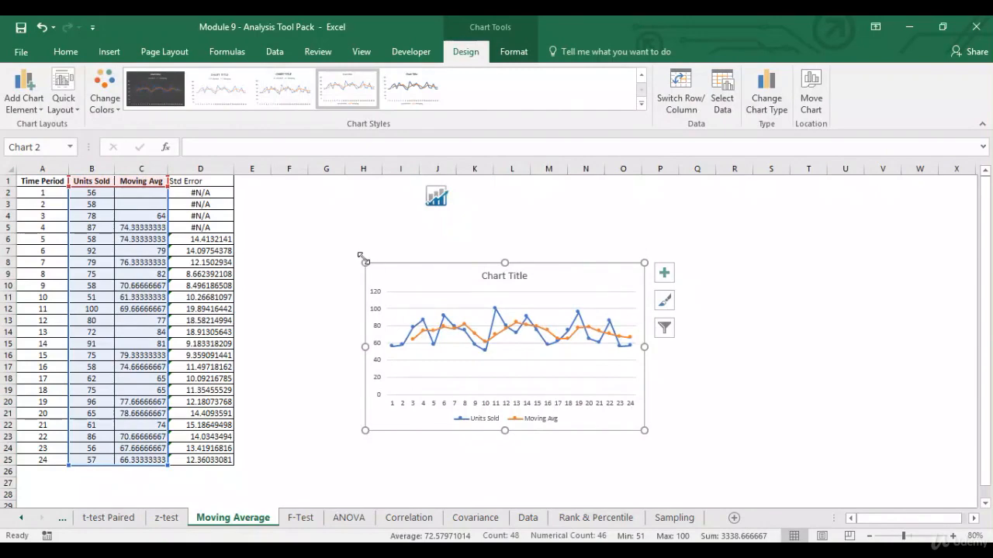
Step: Enlarge the chart beside the table so it spans from column E to column S
{"action": "left_click_drag", "start_coordinate": [362, 262], "coordinate": [255, 184]}
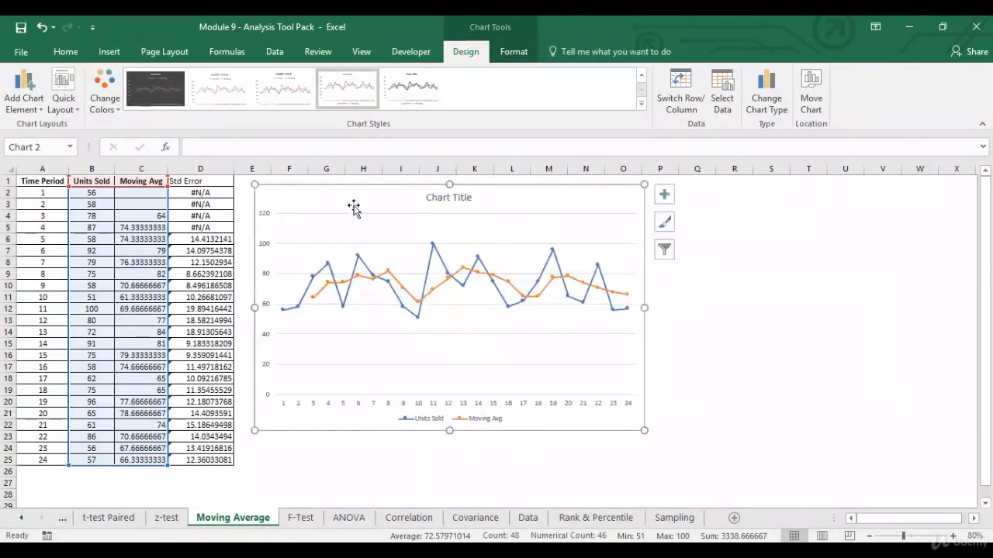
{"action": "left_click_drag", "start_coordinate": [643, 428], "coordinate": [715, 482]}
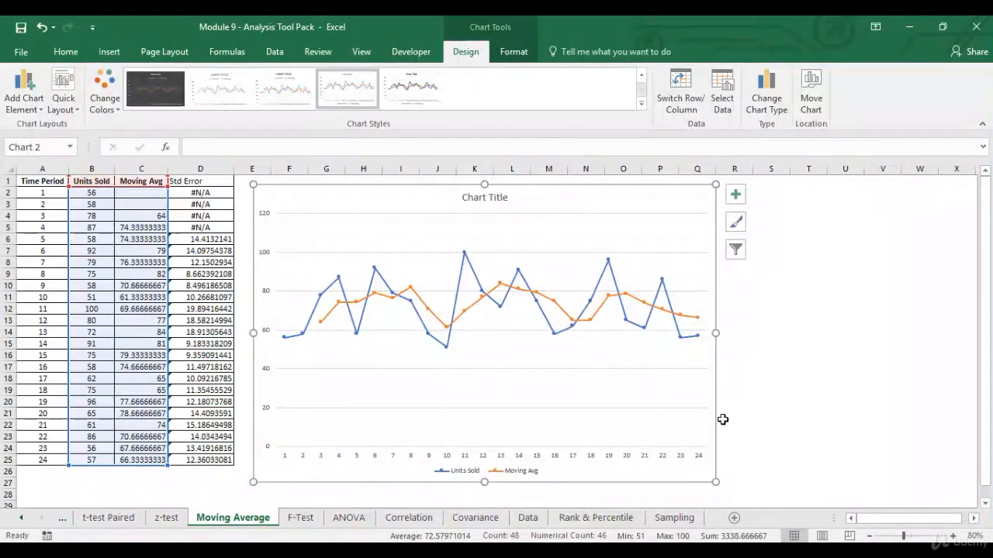
{"action": "left_click_drag", "start_coordinate": [715, 333], "coordinate": [773, 335]}
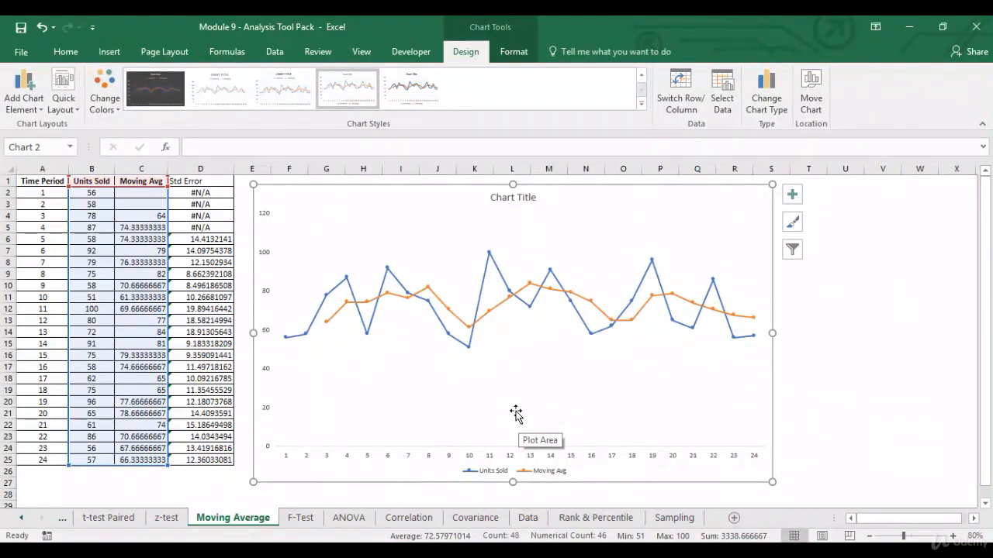
{"action": "left_click", "coordinate": [833, 308]}
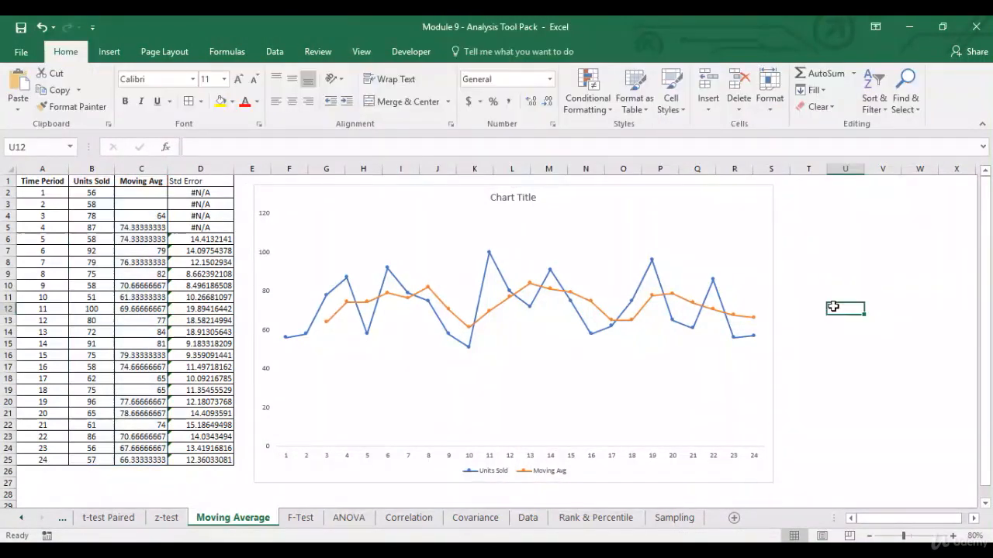